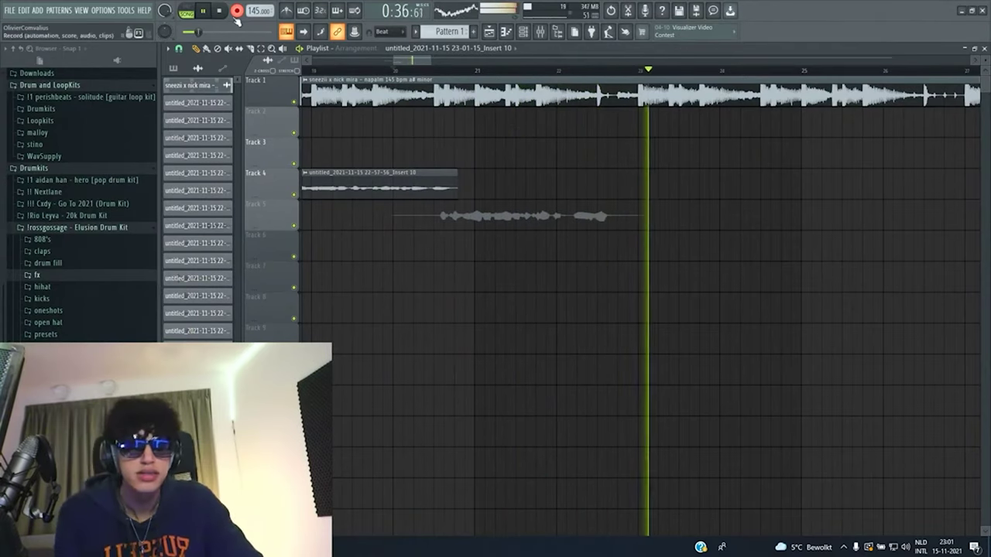
Trim the end of the newly recorded vocal clip on Track 5 to about three-quarters through bar 22.
scroll(666, 221, "up", 2)
left_click_drag(666, 221, 612, 243)
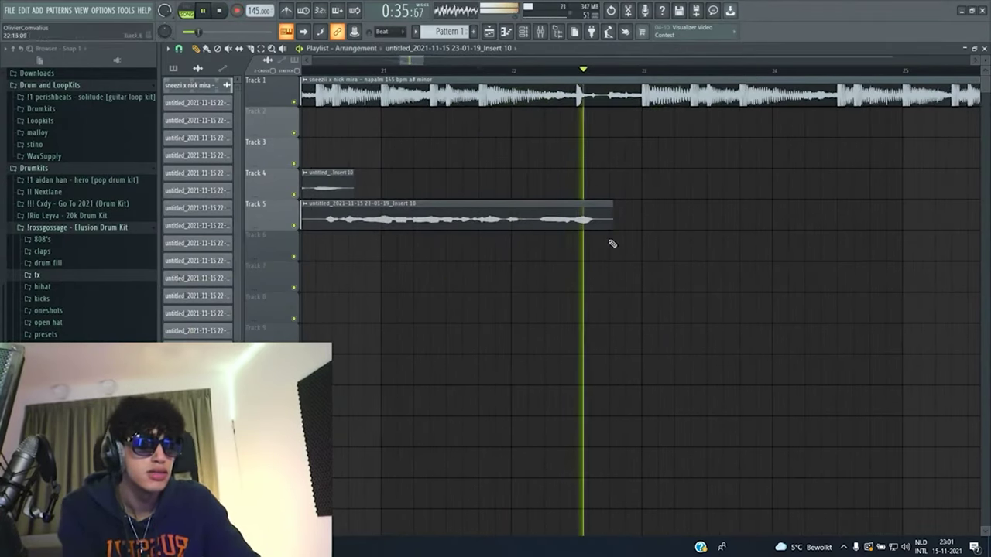
scroll(565, 224, "up", 1)
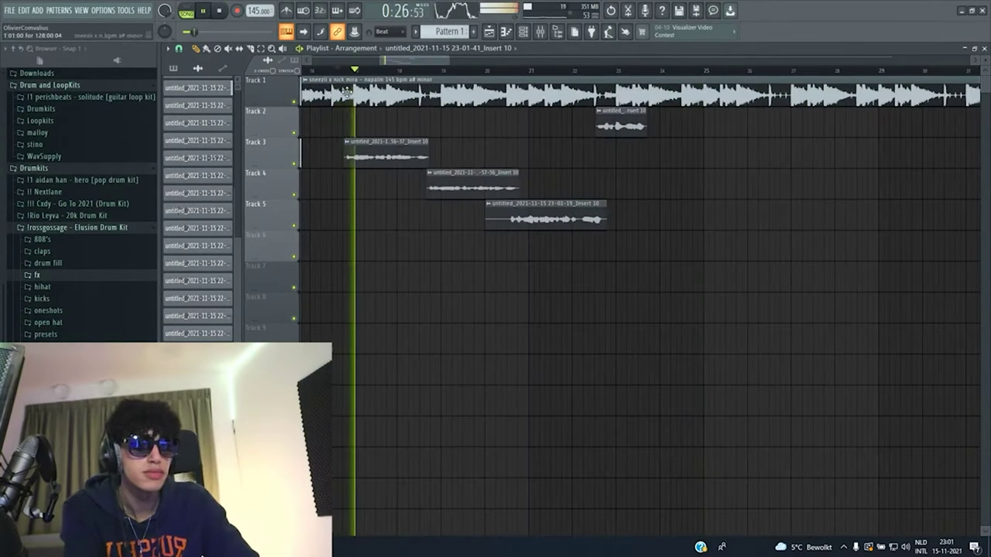
Duplicate the three vocal clips on Tracks 3 to 5 so the copy starts just before bar 25, and play from bar 23.
scroll(633, 99, "up", 2)
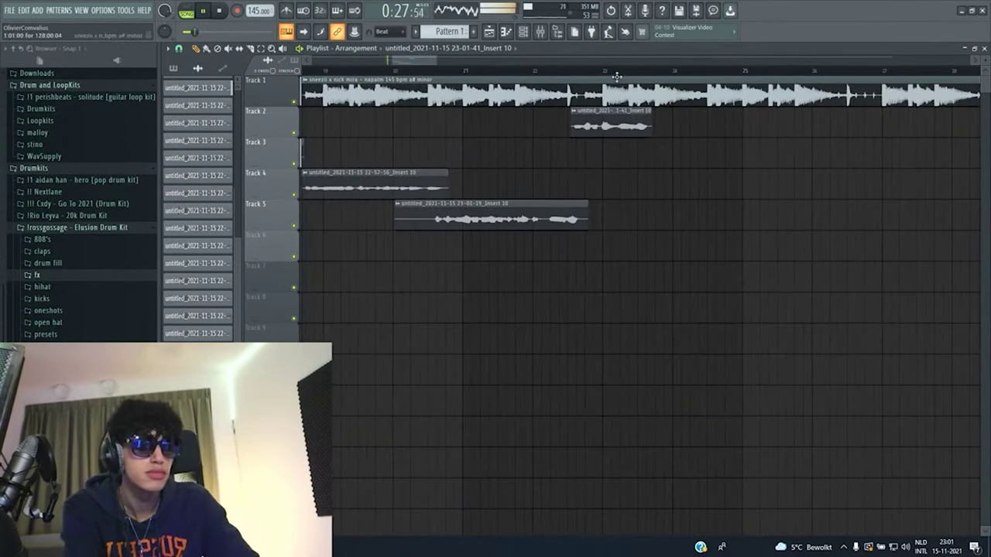
scroll(516, 137, "down", 3)
mouse_move(507, 137)
left_mouse_down()
mouse_move(436, 200)
mouse_move(410, 208)
left_mouse_up()
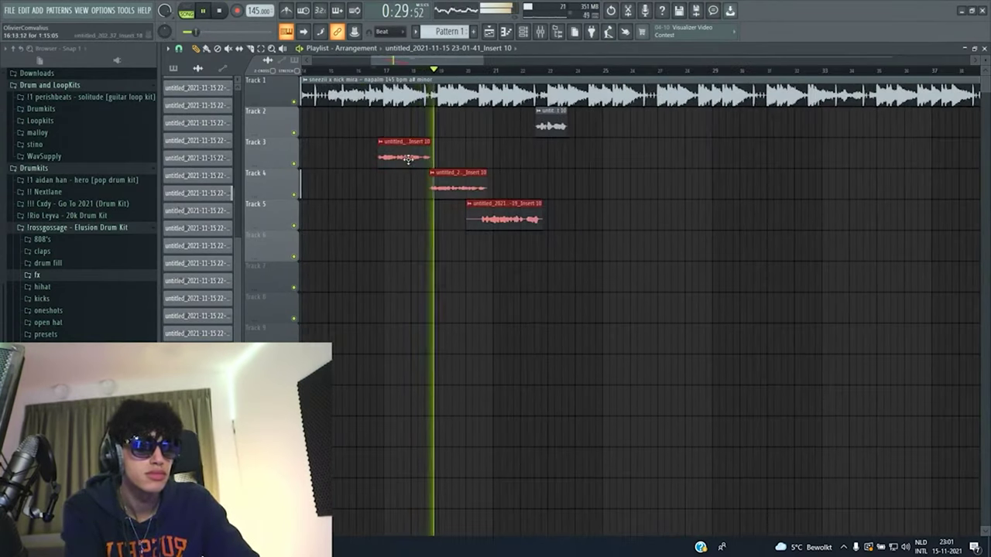
left_click_drag(407, 160, 604, 173)
scroll(610, 178, "up", 4)
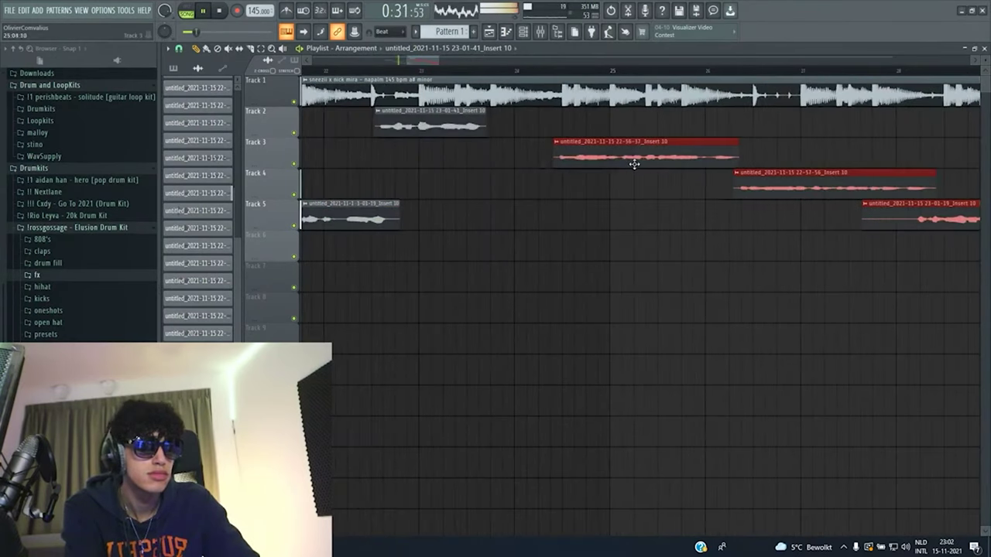
left_click(451, 70)
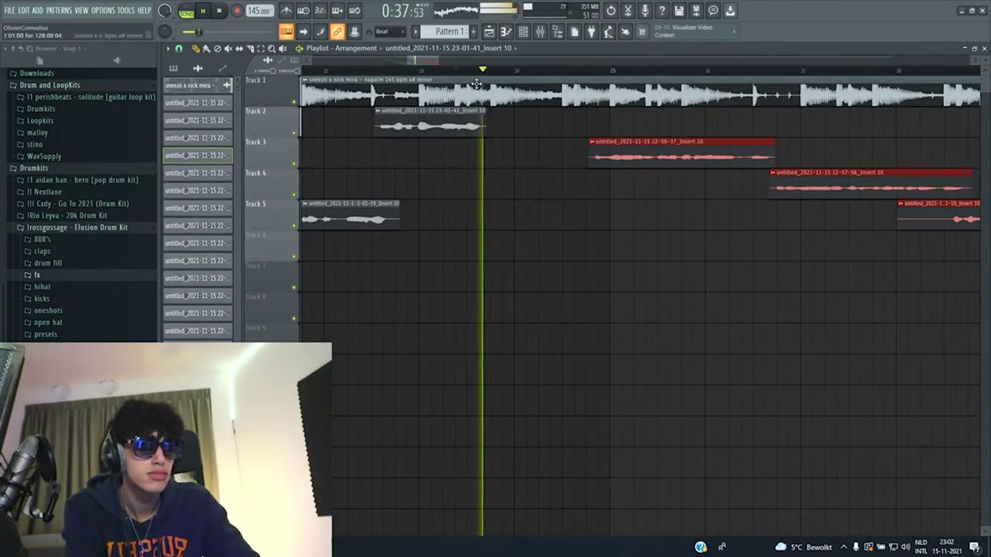
left_click(518, 119)
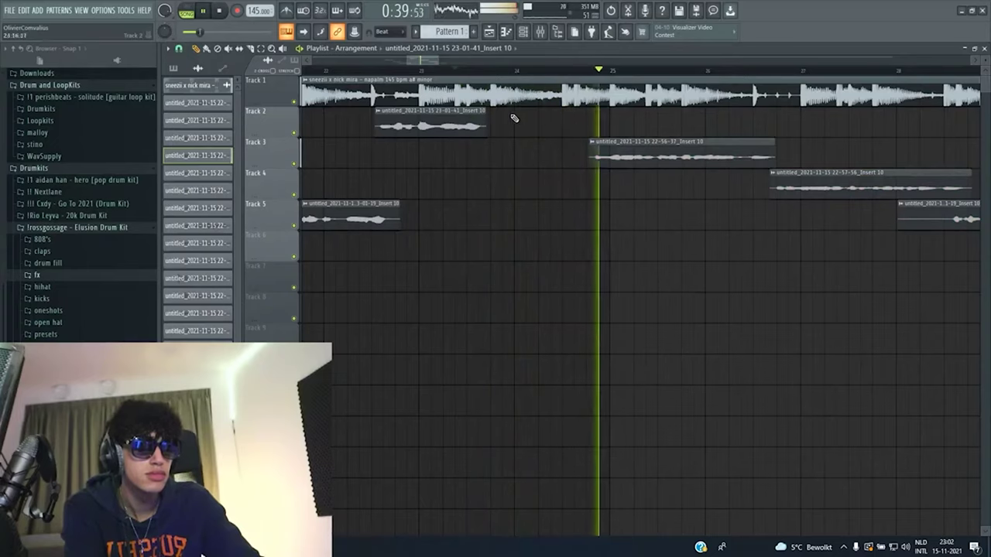
Play from bar 23 and record the next vocal line into the gap before bar 25.
left_click(423, 70)
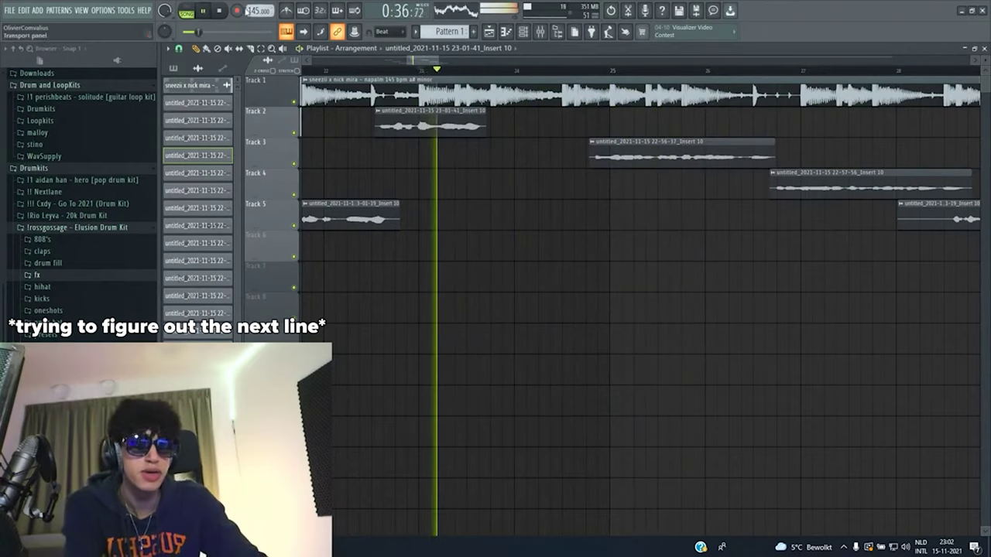
left_click(238, 11)
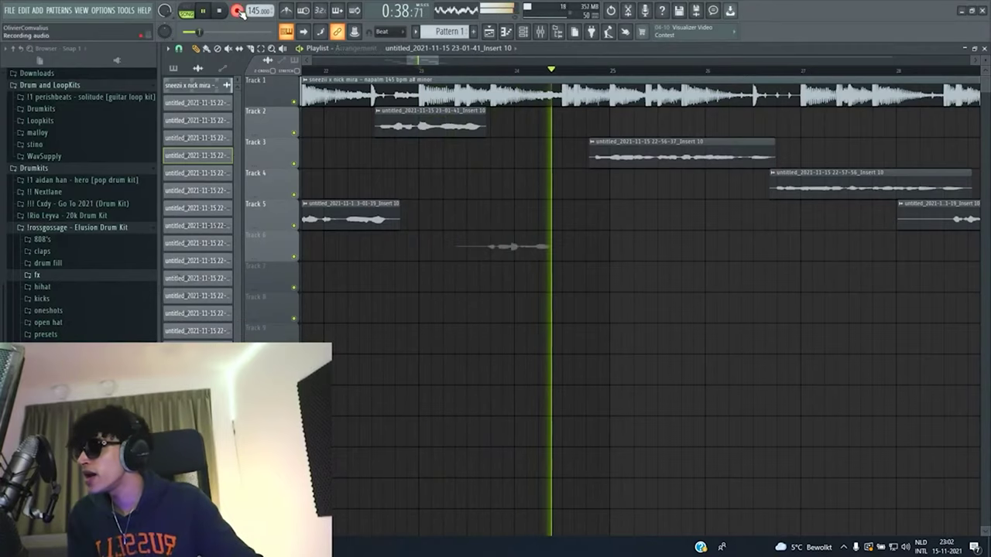
left_click(239, 11)
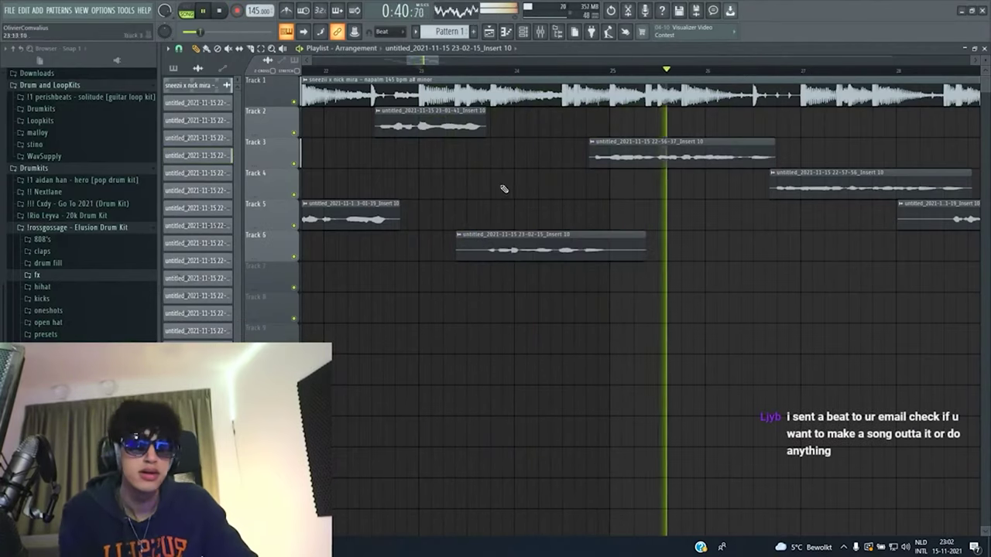
Trim the new Track 6 vocal clip at both ends, finishing at bar 25, and move it up to Track 4.
scroll(539, 253, "up", 2)
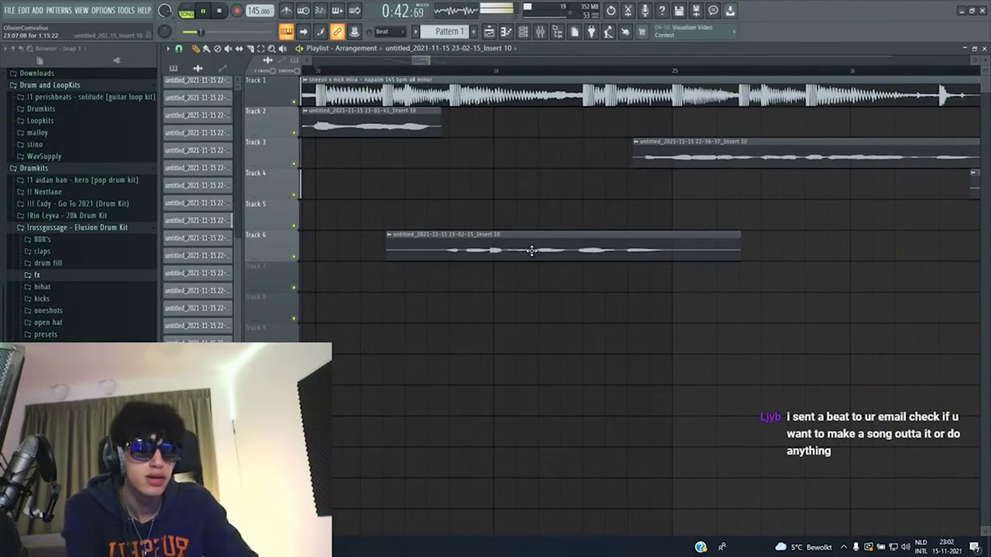
scroll(542, 254, "down", 3)
left_click_drag(637, 255, 604, 255)
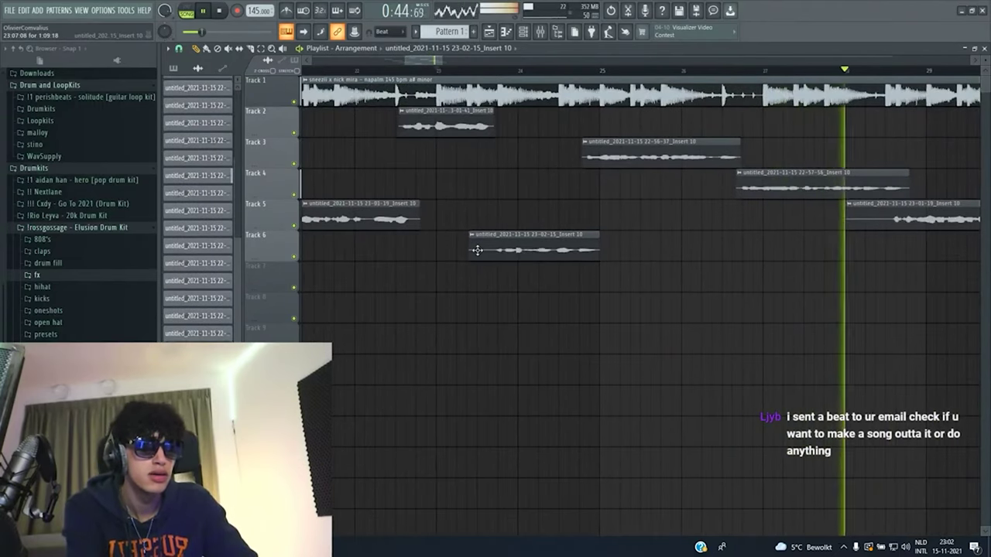
left_click_drag(474, 254, 540, 260)
scroll(492, 259, "down", 4)
key("shift+Up")
key("shift+Up")
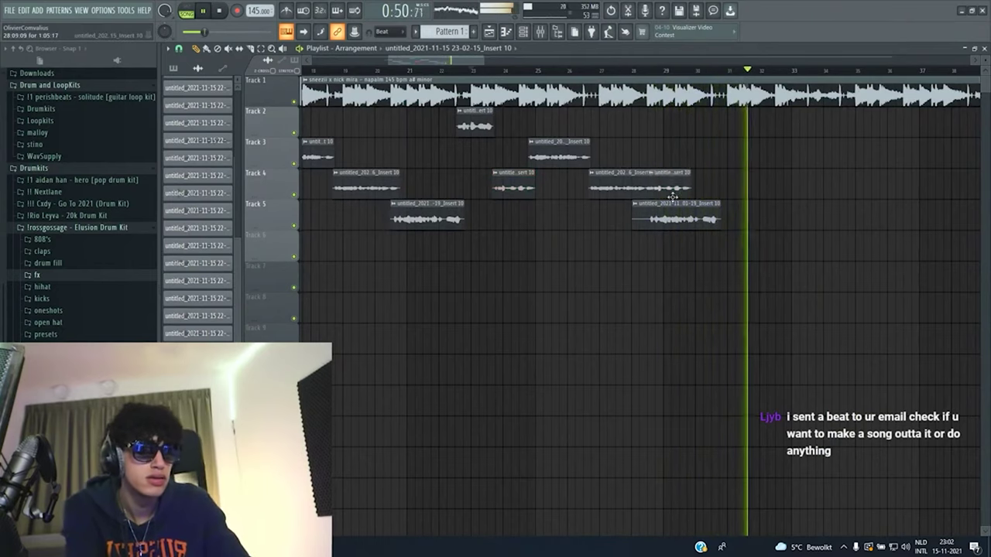
Copy the short vocal clips on Tracks 4 and 2 into the repeated section around bars 30 to 32.
scroll(766, 193, "up", 3)
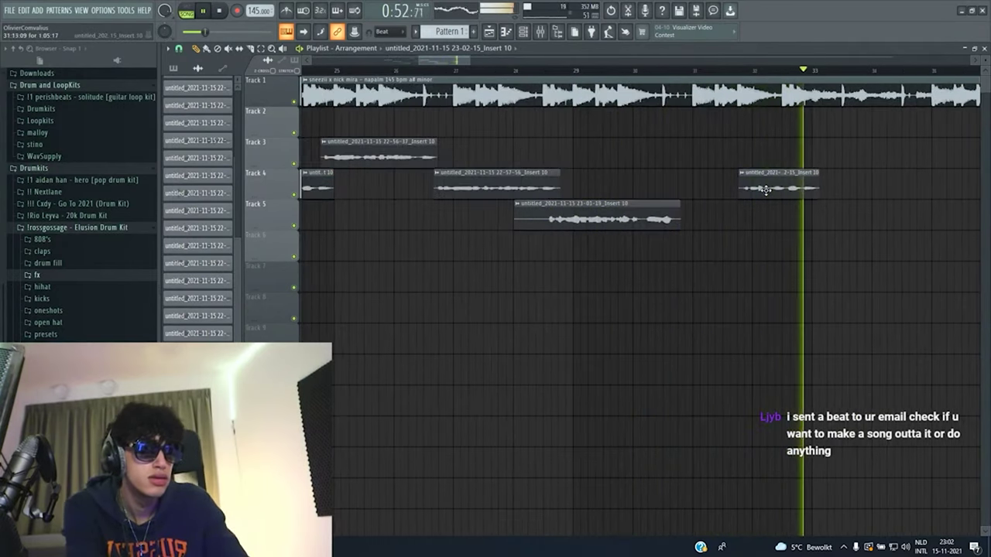
scroll(586, 165, "down", 3)
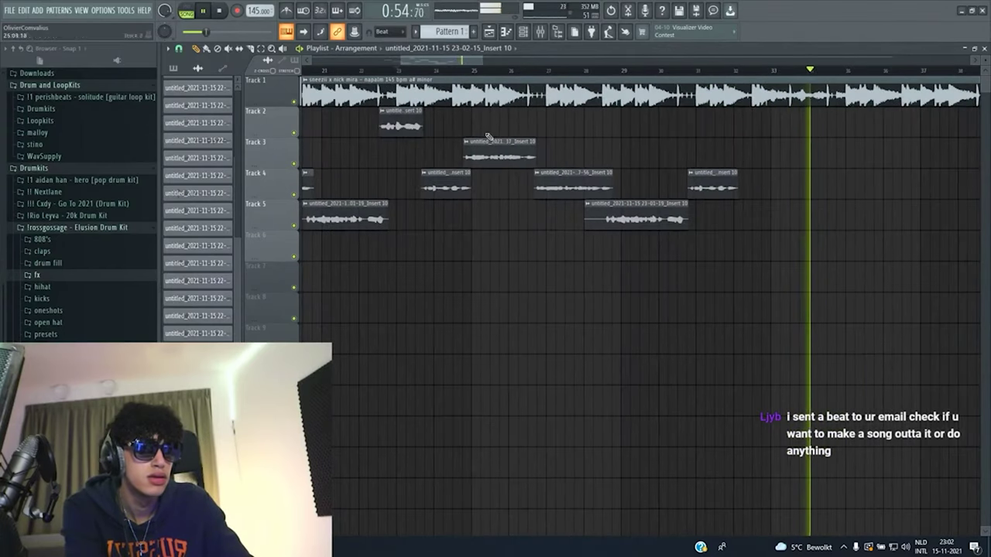
scroll(488, 136, "down", 3)
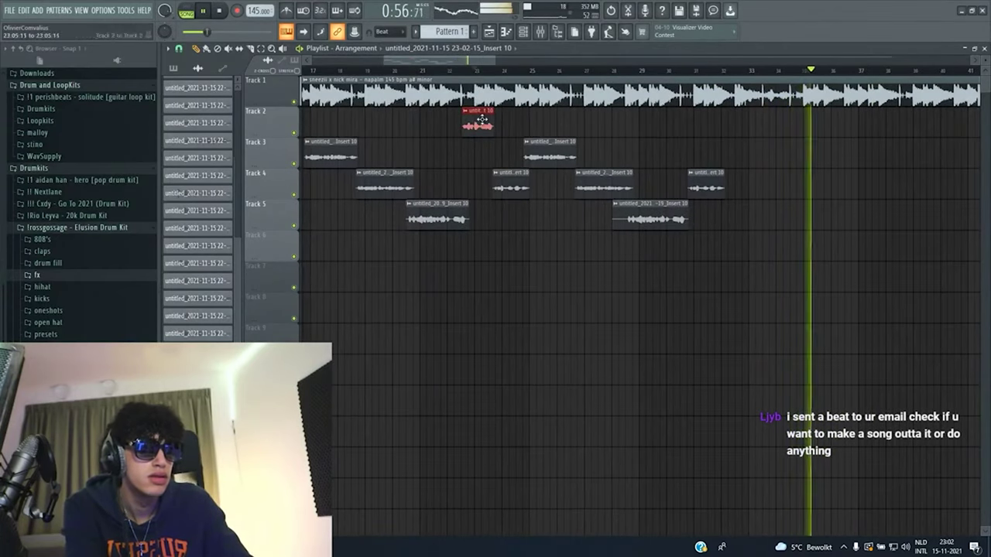
scroll(710, 145, "up", 5)
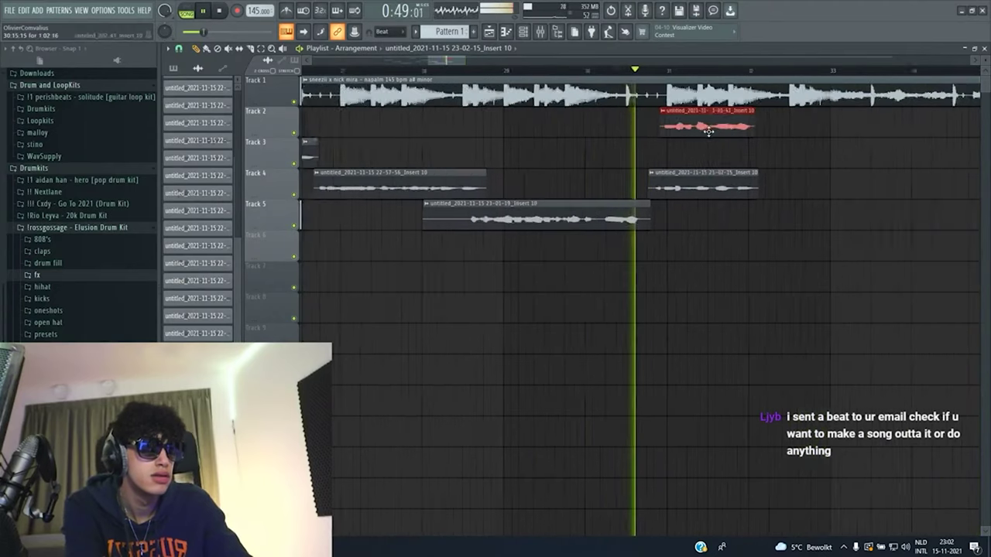
left_click_drag(654, 123, 655, 125)
Play back the repeated section and shift the copied Track 4 clip later so it ends at bar 33.
key("space")
key("space")
key("space")
left_click_drag(762, 181, 809, 199)
key("space")
key("space")
Nudge the copied Track 2 clip slightly earlier to start about halfway through bar 30, and check its timing by playback.
mouse_move(700, 126)
left_mouse_down()
mouse_move(732, 127)
mouse_move(686, 127)
left_mouse_up()
key("space")
key("space")
key("space")
key("space")
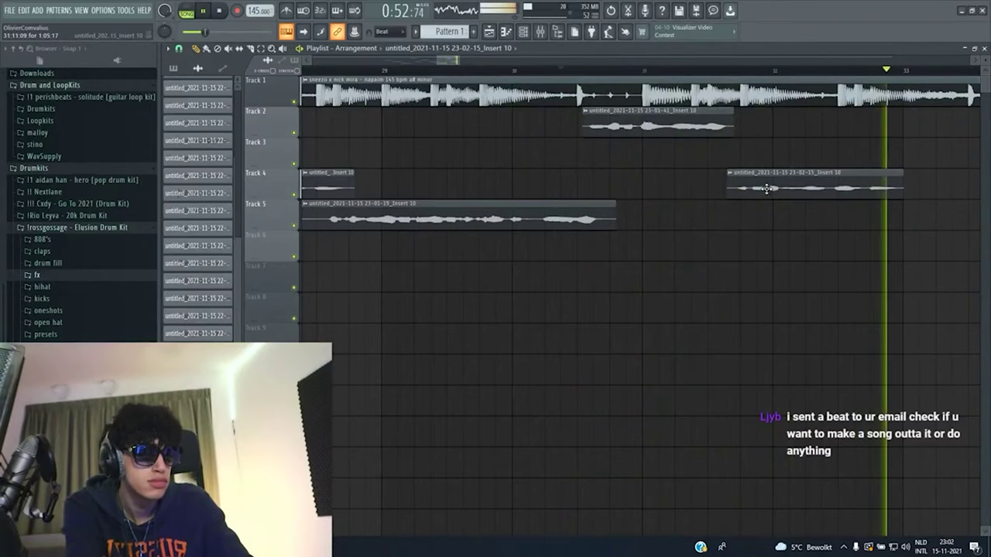
Move both short vocal clips from Track 2 down to Track 3, and open the mixer.
scroll(767, 189, "down", 5)
left_click(614, 128)
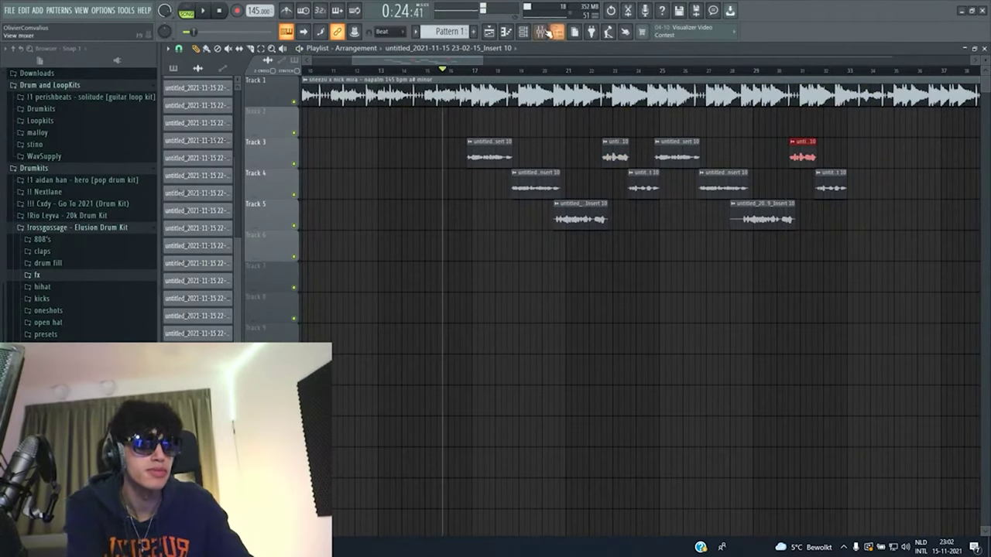
left_click(547, 32)
right_click(274, 187)
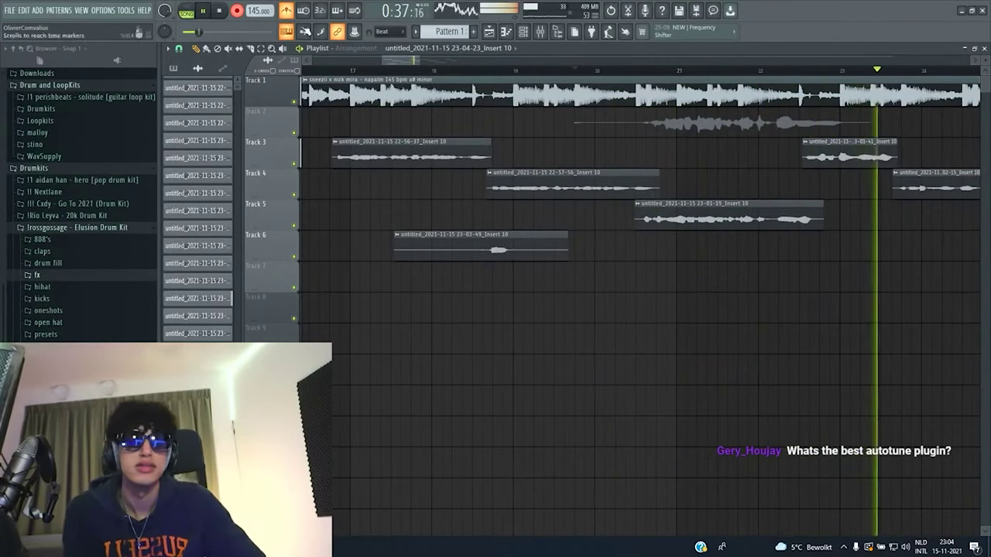
Stop the ad-lib recording and trim the start of the new Track 2 clip to about a quarter through bar 20.
key("space")
scroll(715, 141, "up", 3)
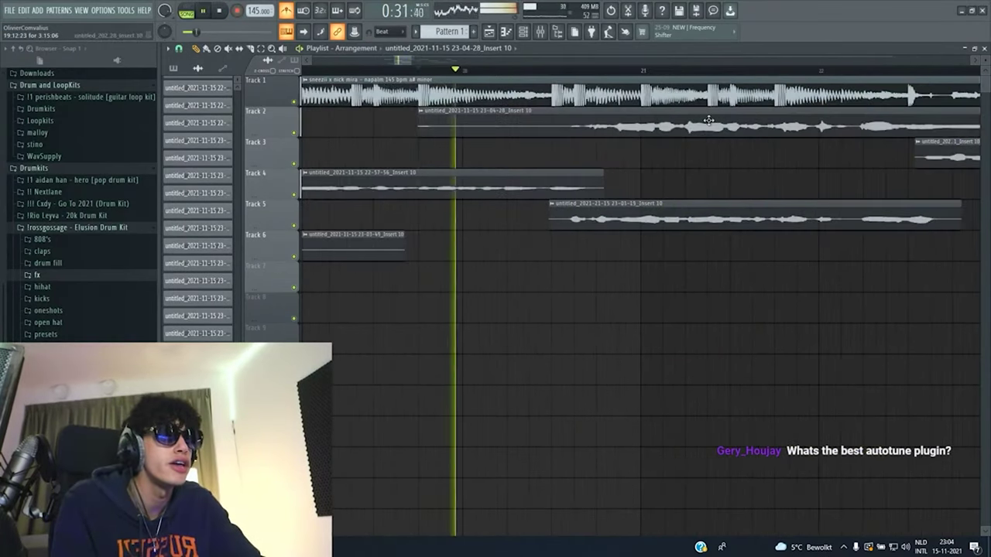
left_click_drag(422, 126, 508, 151)
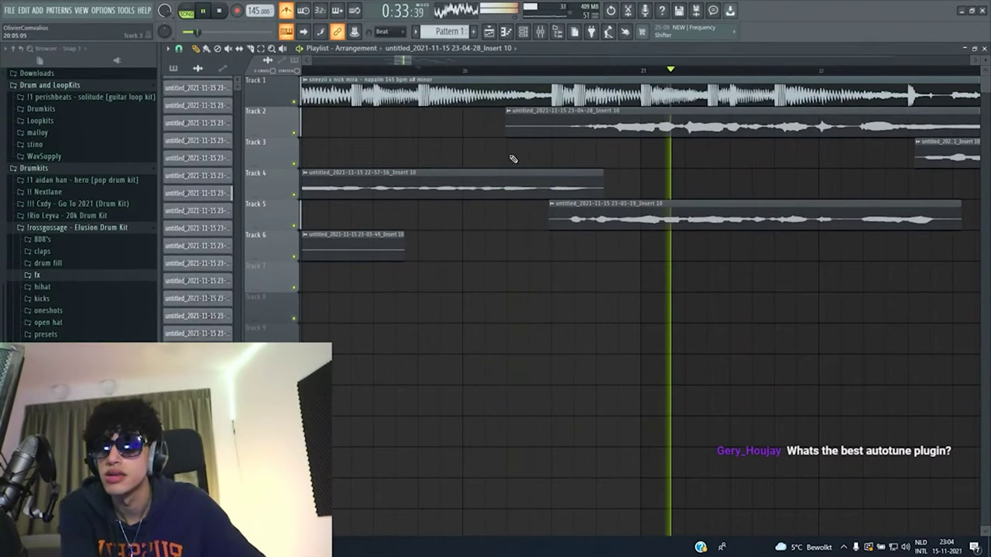
Move the trimmed ad-lib clip from Track 2 down to Track 6.
scroll(516, 166, "down", 5)
left_click(600, 130, "ctrl")
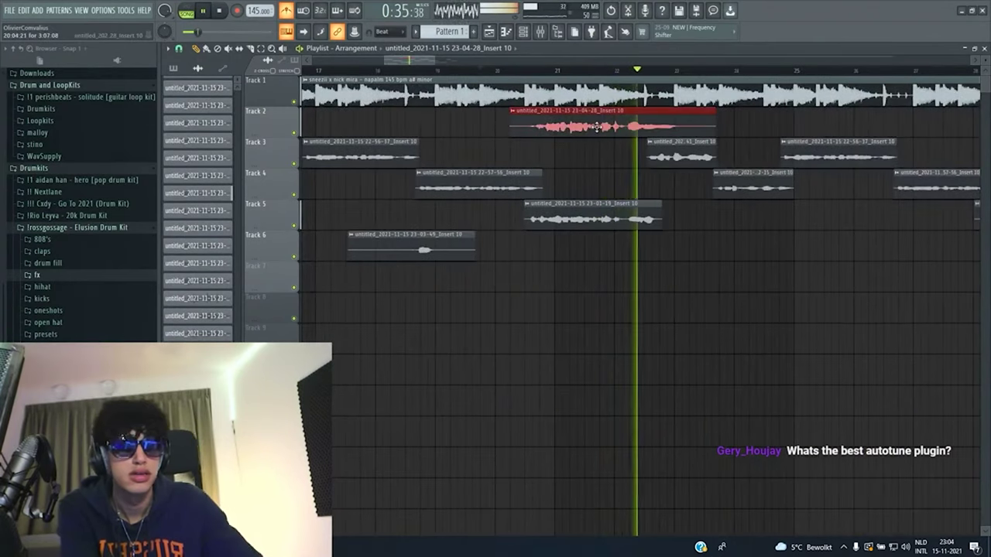
key("shift+Down")
key("shift+Down")
key("shift+Down")
key("shift+Down")
scroll(812, 203, "up", 4)
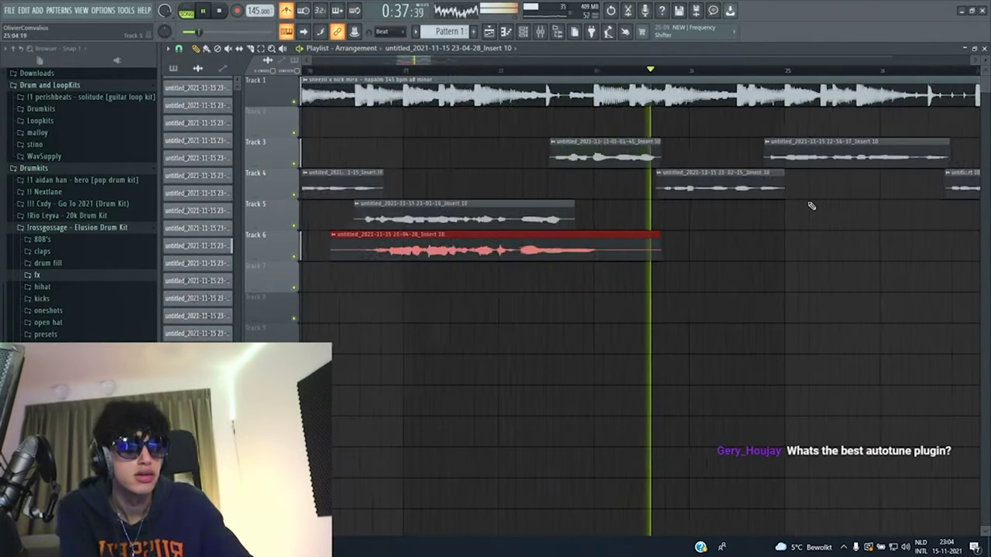
Start recording an ad-lib from around bar 23 and delete the silent false-start clip from Track 2.
left_click(549, 72)
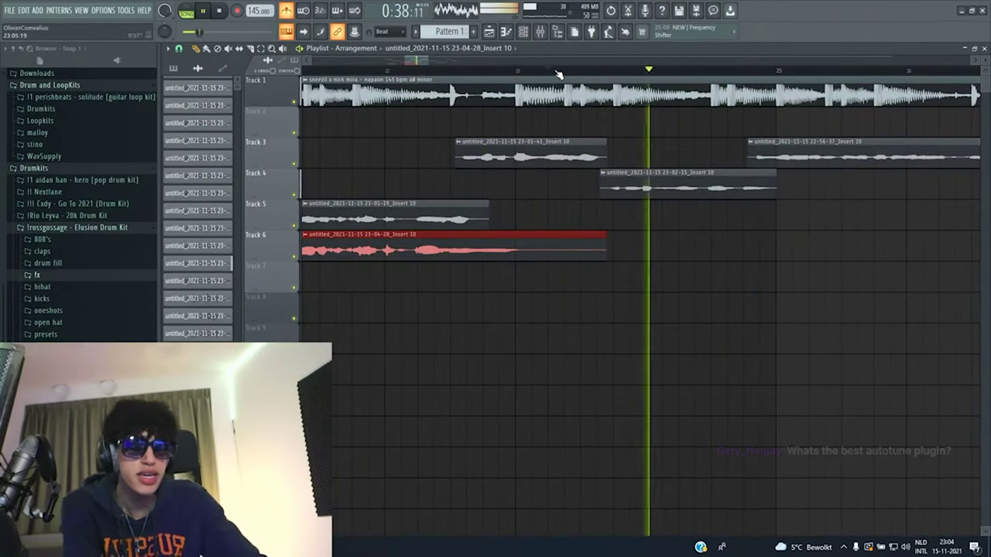
scroll(559, 70, "down", 3)
left_click(238, 12)
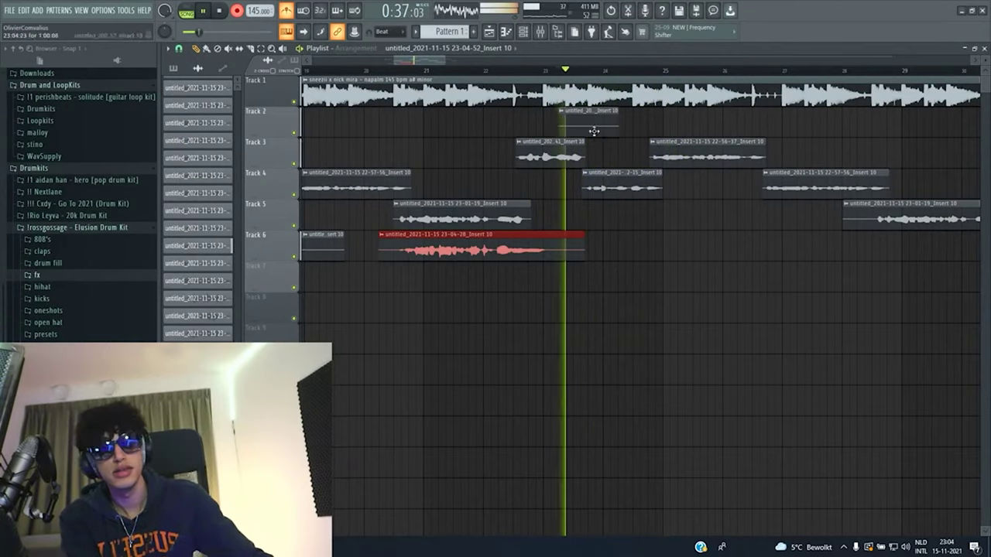
right_click(594, 130)
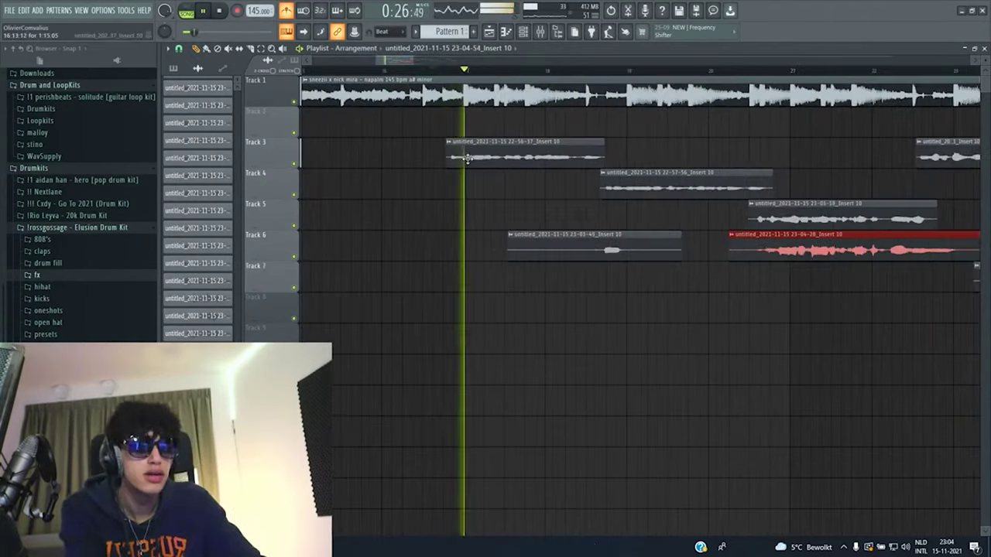
Record an ad-lib over the first vocal line just before bar 17 and move the new clip to Track 7.
left_click(409, 71)
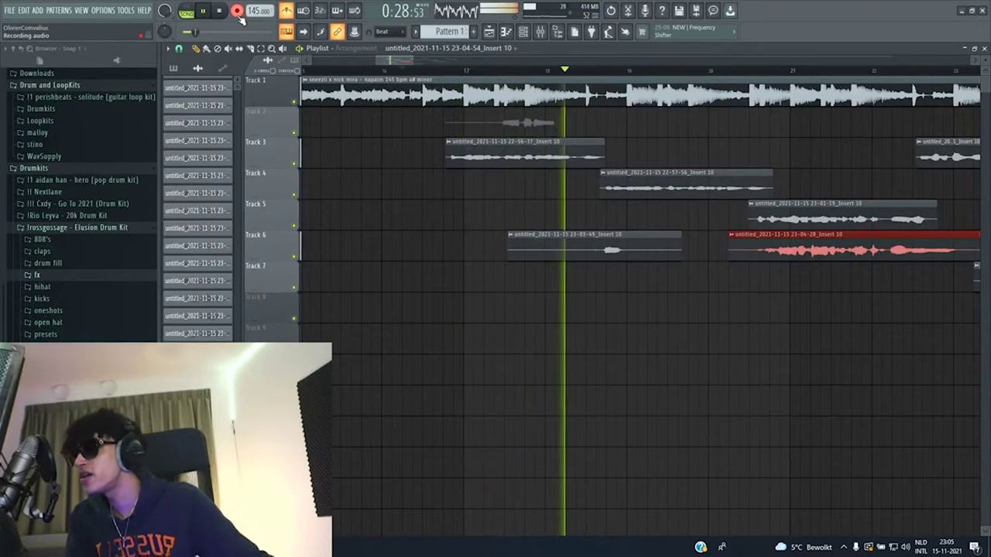
left_click(238, 14)
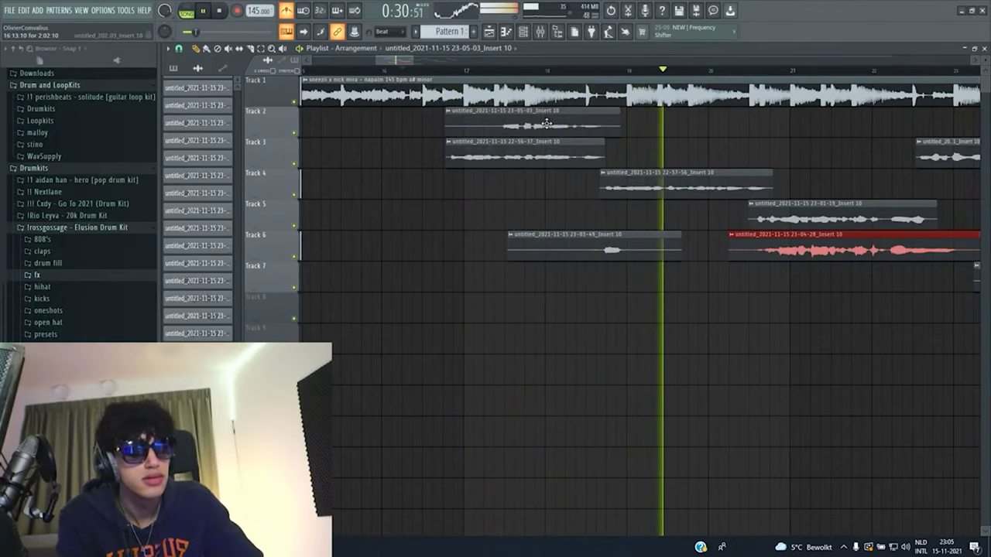
scroll(546, 122, "up", 4)
left_click_drag(546, 122, 542, 296)
scroll(535, 287, "down", 4)
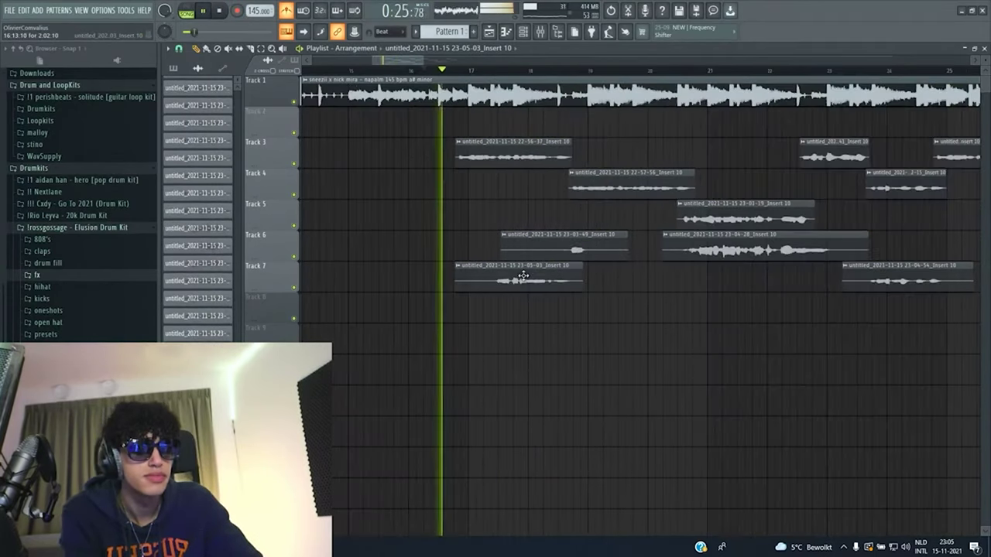
Trim the silence from the edges of both ad-lib clips on Track 6 and the later ad-lib clip on Track 7.
scroll(519, 256, "up", 2)
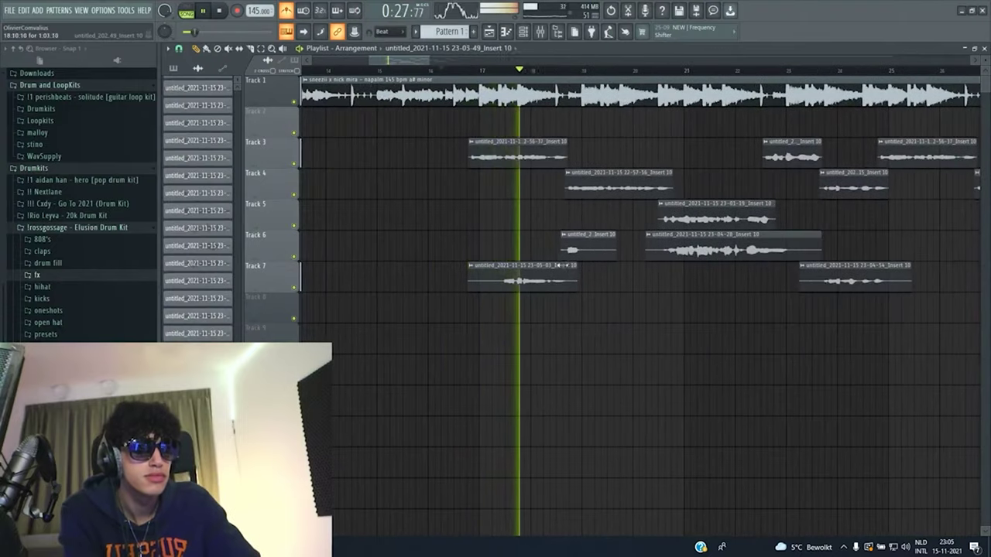
left_click_drag(615, 250, 558, 255)
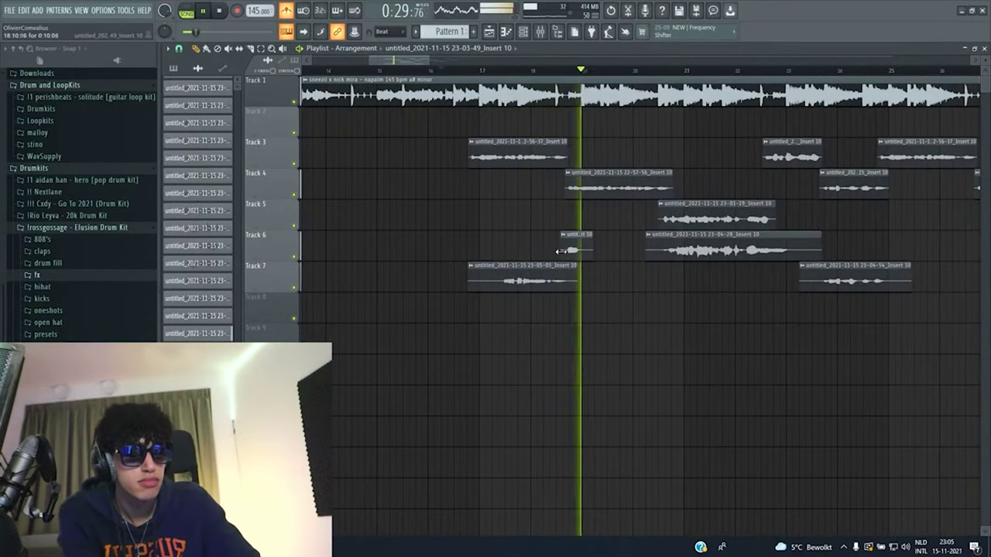
left_click_drag(647, 256, 655, 257)
scroll(819, 248, "up", 2)
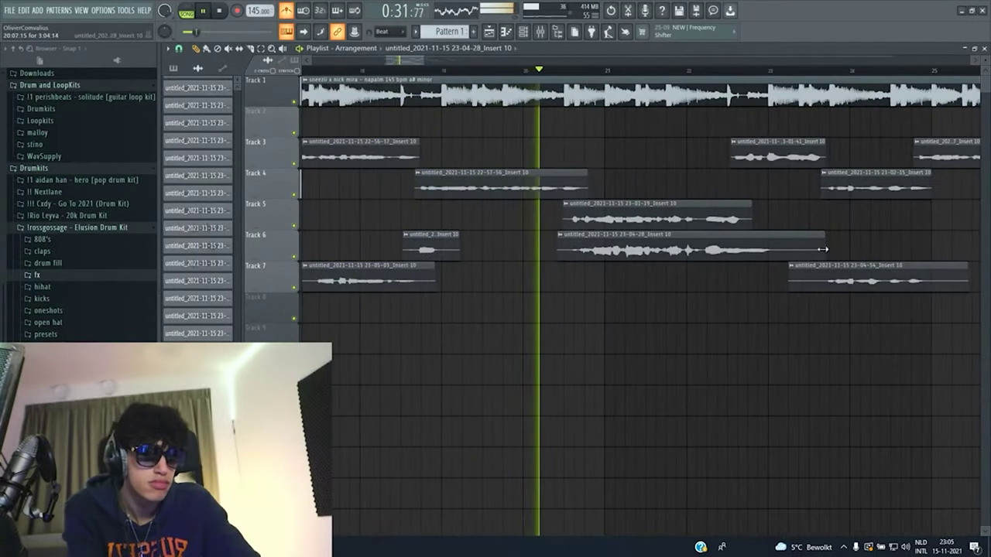
left_click_drag(824, 250, 815, 289)
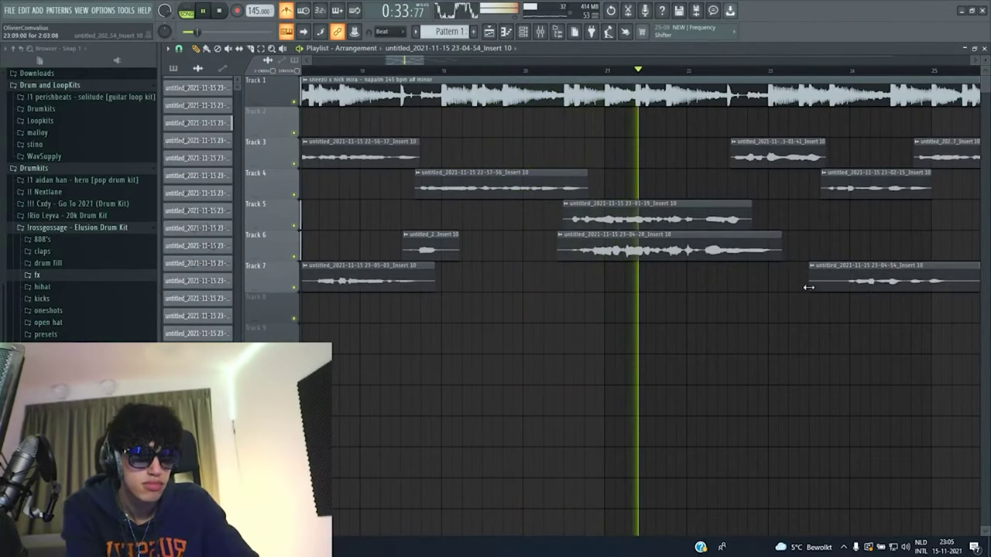
scroll(859, 288, "down", 2)
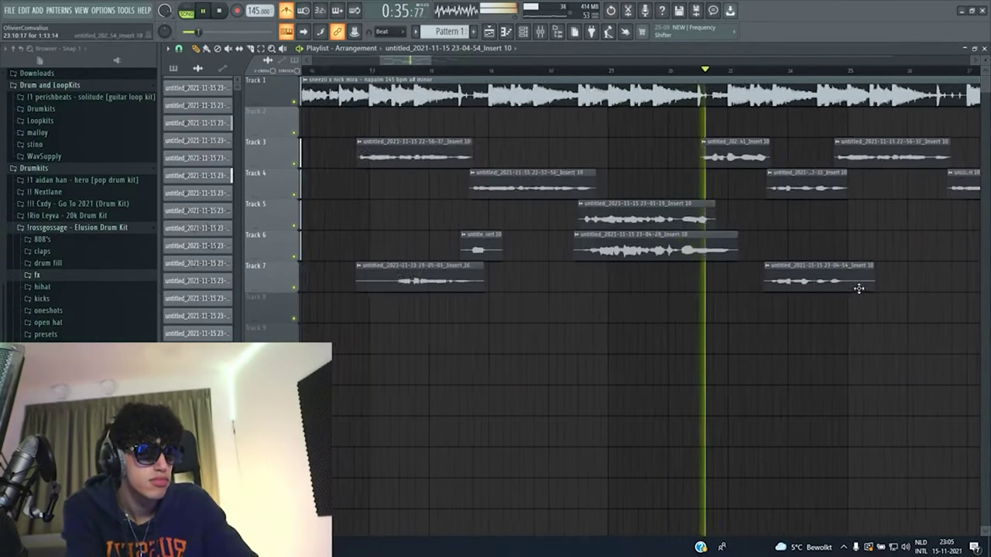
Duplicate the ad-lib clips on Tracks 6 and 7 into the repeated section from bar 25 and align them with its lead vocals.
scroll(803, 259, "down", 2)
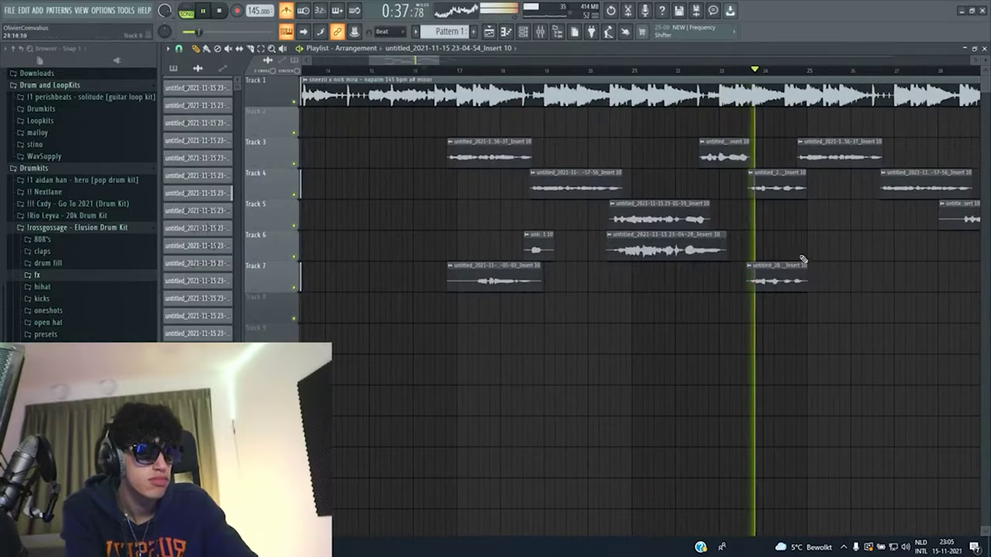
left_click_drag(803, 259, 480, 294)
scroll(493, 294, "down", 2)
key("ctrl+b")
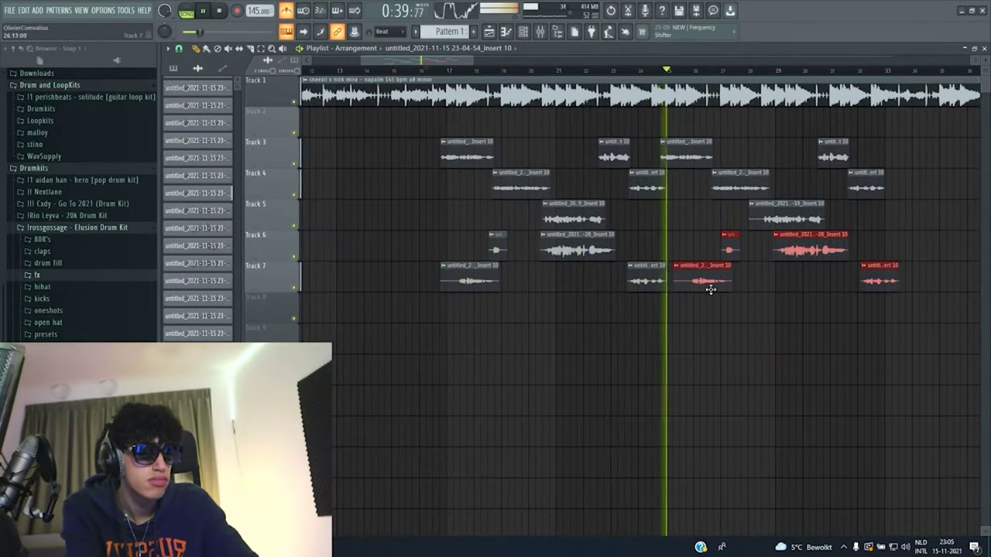
scroll(709, 287, "up", 2)
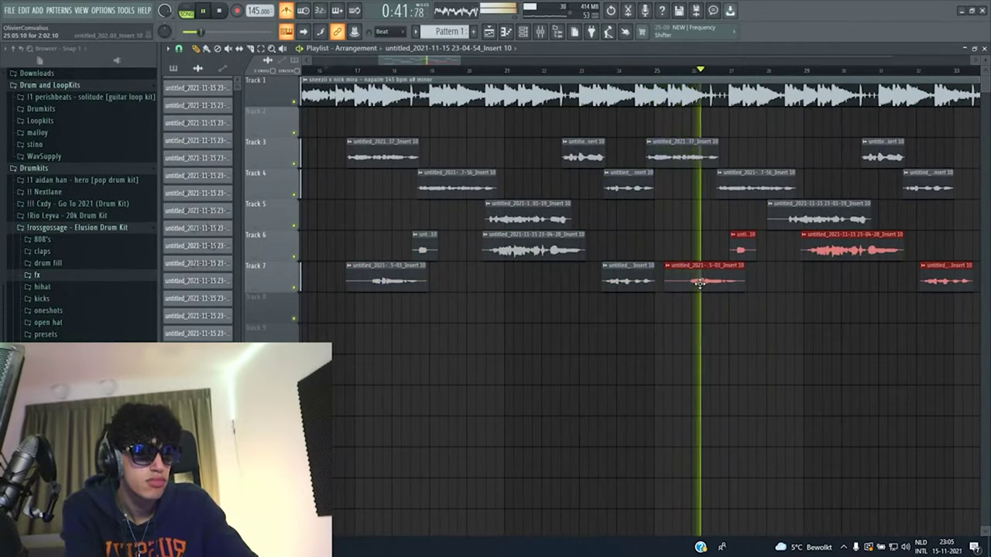
scroll(699, 283, "up", 2)
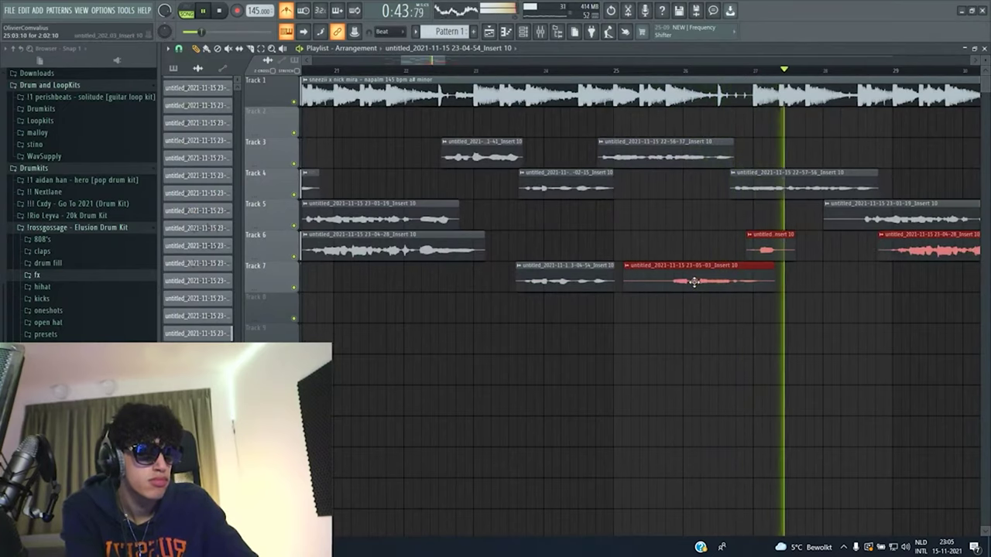
mouse_move(694, 282)
left_mouse_down()
mouse_move(679, 281)
mouse_move(688, 284)
left_mouse_up()
key("ctrl+d")
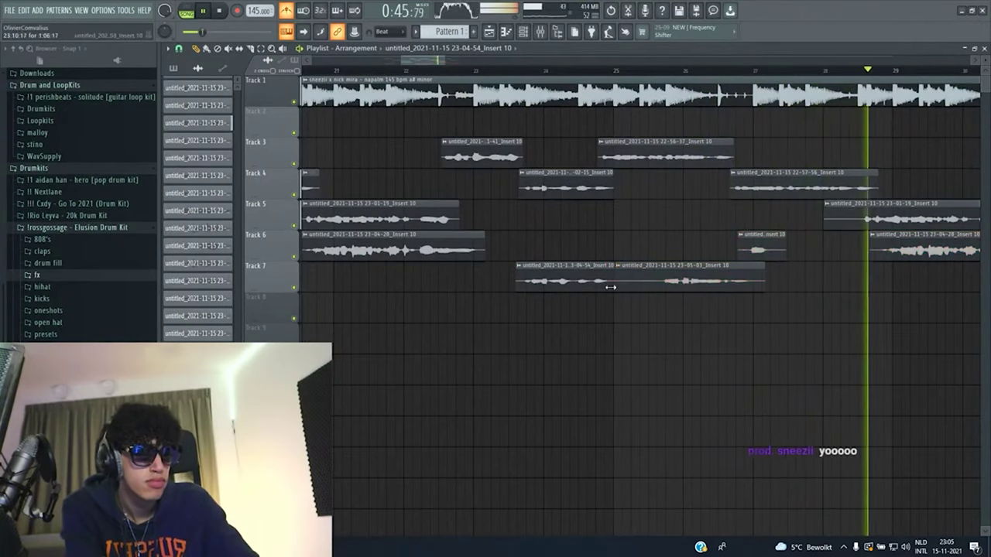
Select the duplicated ad-lib clips on Tracks 6 and 7 after bar 25 and nudge them slightly earlier.
scroll(658, 279, "down", 2)
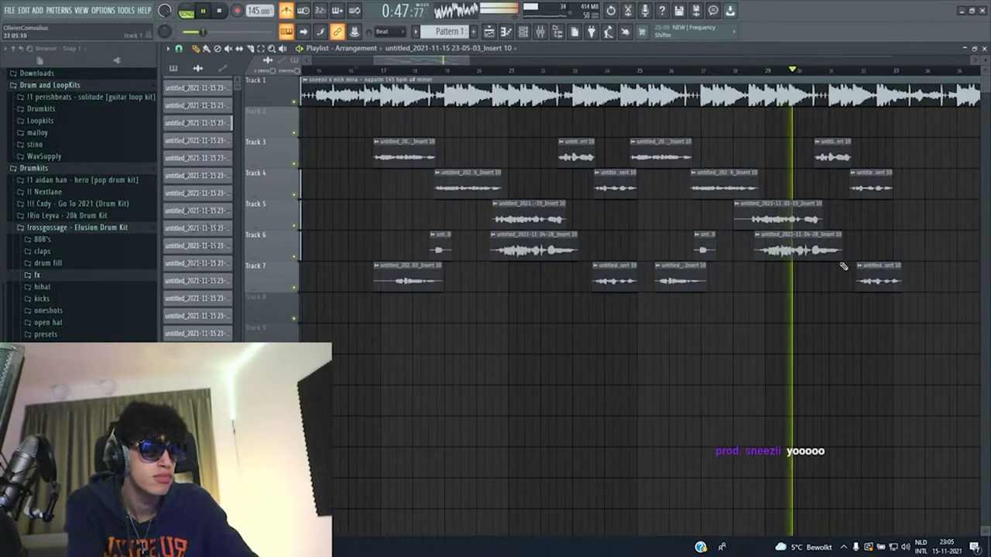
left_click_drag(889, 246, 658, 308)
scroll(754, 259, "up", 2)
mouse_move(797, 254)
left_mouse_down()
mouse_move(772, 253)
mouse_move(794, 253)
left_mouse_up()
scroll(780, 252, "up", 2)
scroll(794, 253, "down", 5)
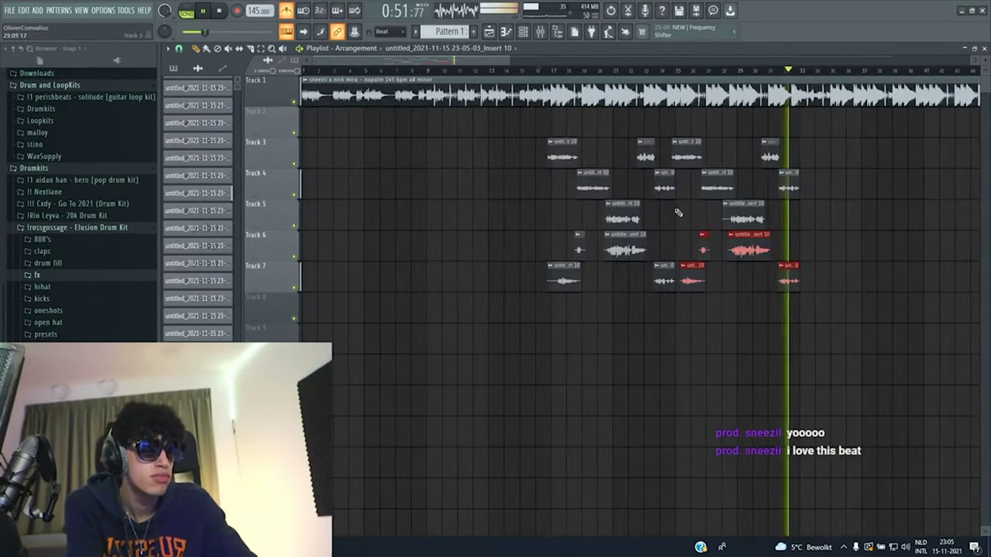
Lower the level of the Vocals channel on mixer track 5 to about -3.9 dB and open its ValhallaVintageVerb settings.
left_click(555, 34)
left_click_drag(320, 306, 320, 335)
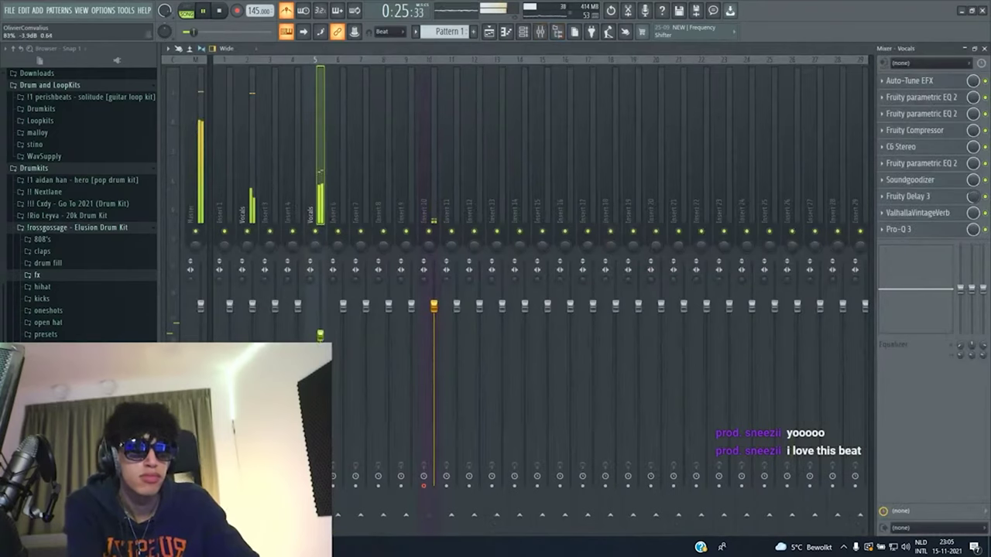
left_click(912, 212)
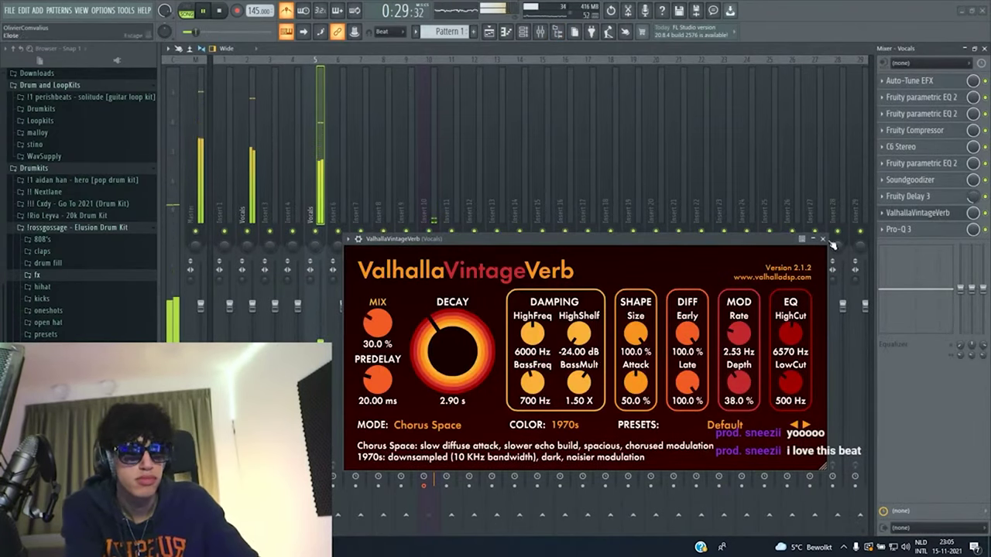
Replace Fruity Delay 3 with Fruity Stereo Shaper in the Vocals effect chain and close the open plugin windows.
right_click(895, 199)
mouse_move(888, 210)
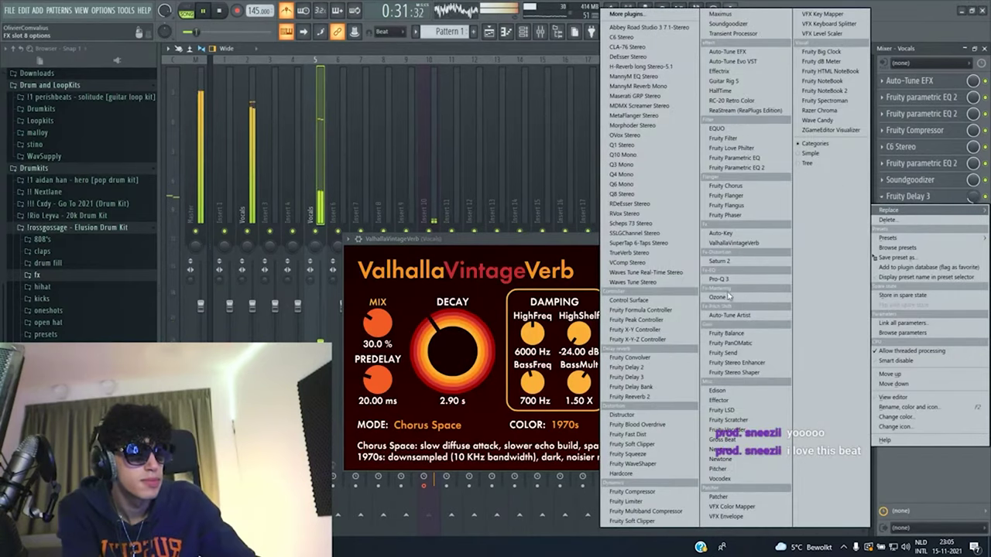
left_click(732, 373)
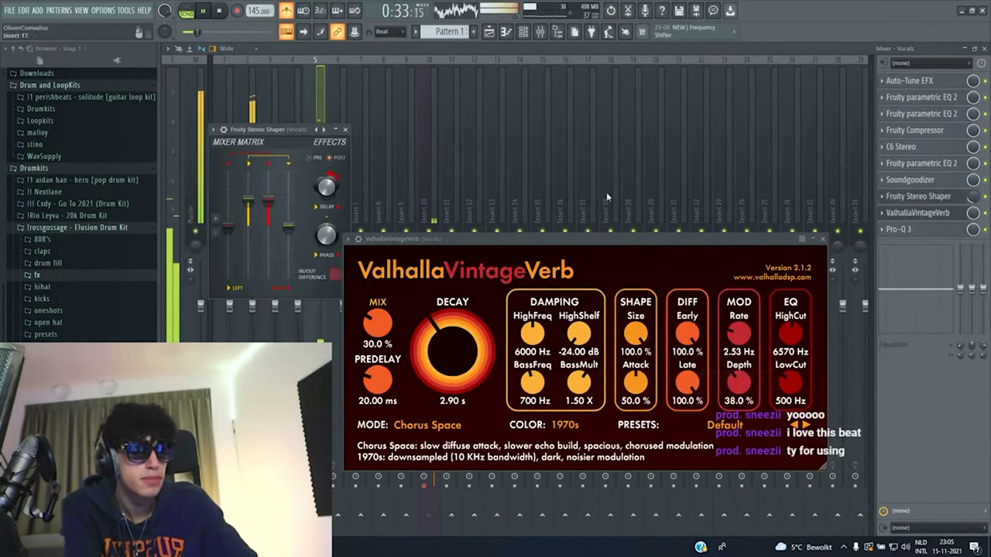
left_click(932, 198)
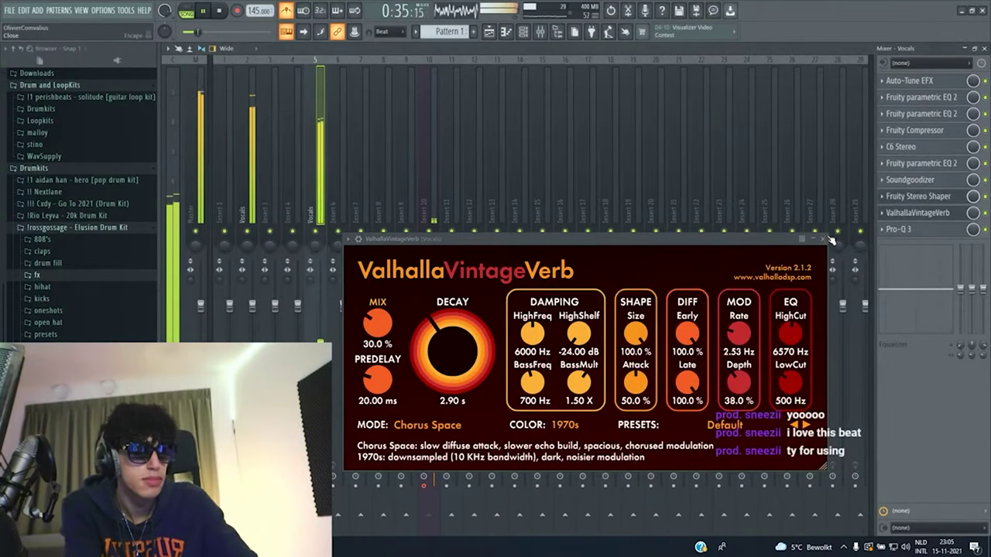
left_click(830, 240)
left_click(440, 197)
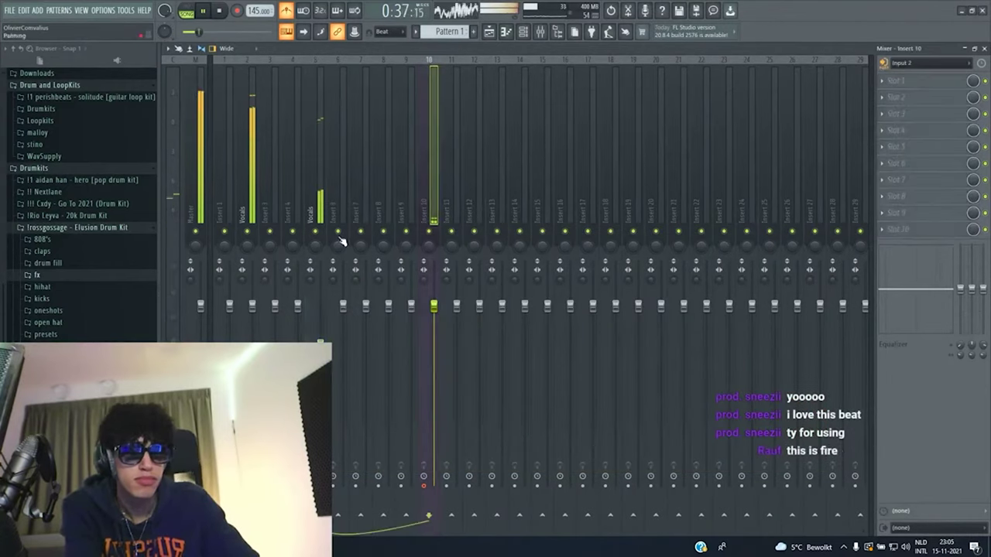
left_click(318, 193)
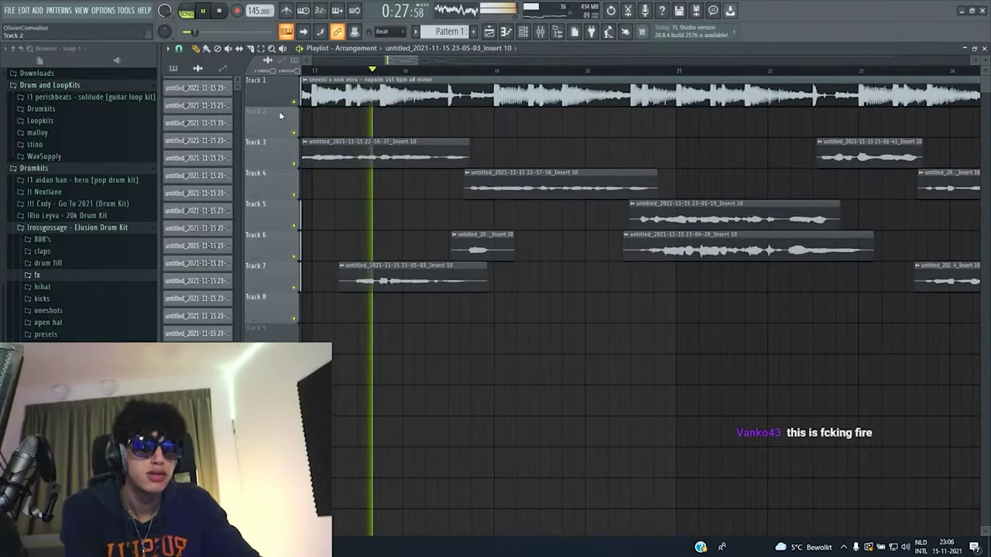
Record a new ad-lib onto Track 2 from about bar 18.
left_click(236, 11)
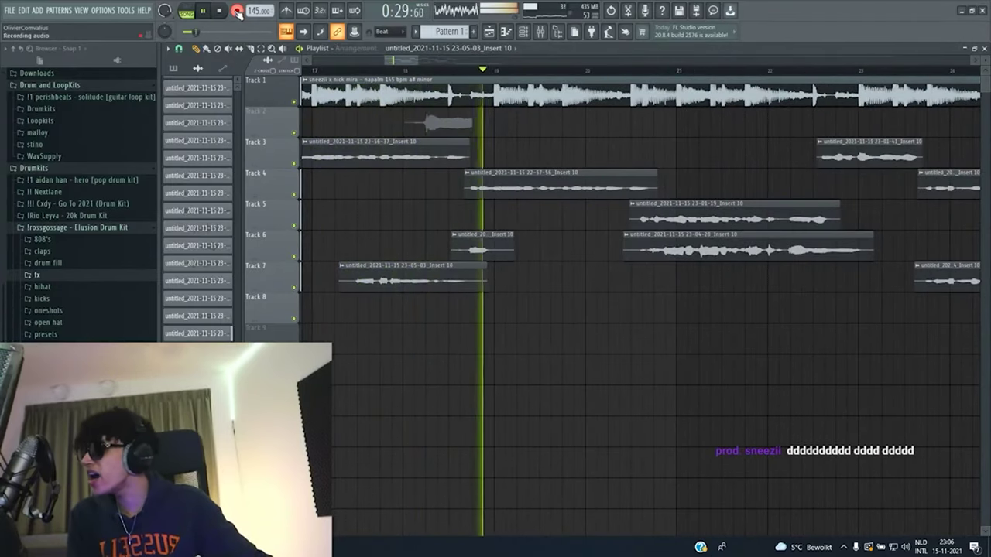
left_click(238, 12)
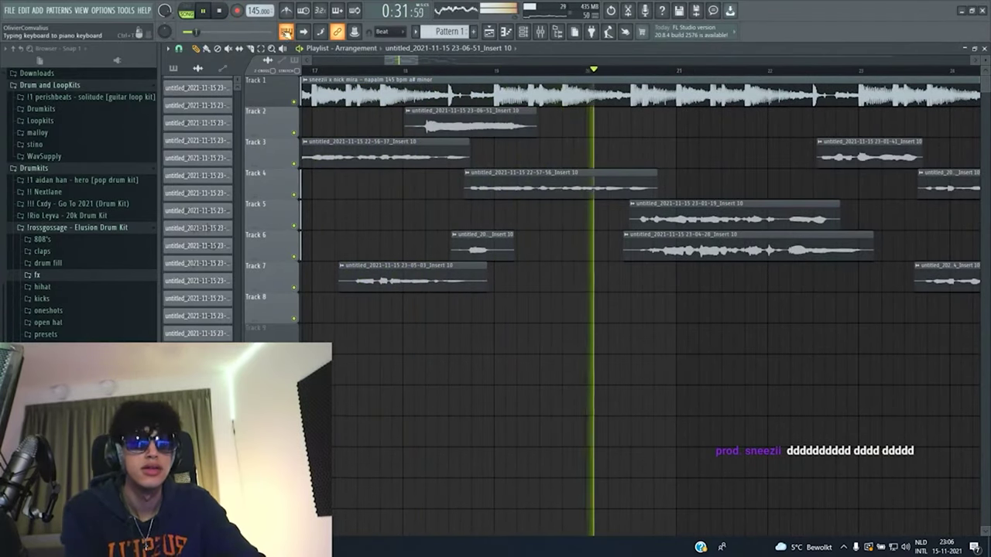
Record an ad-lib around bar 21, deleting the first take and recording a second one from about bar 20 onto Track 10.
left_click(237, 12)
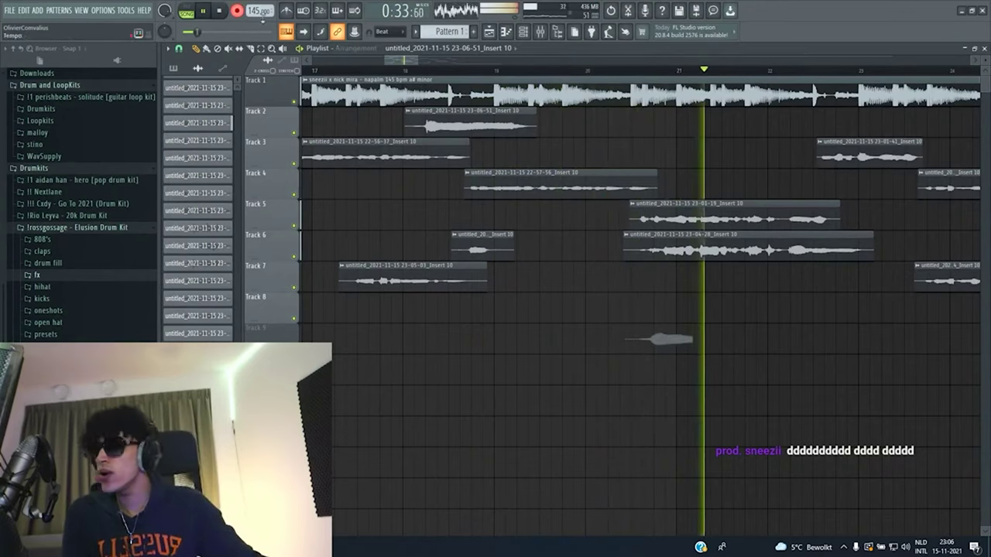
left_click(609, 71)
right_click(677, 340)
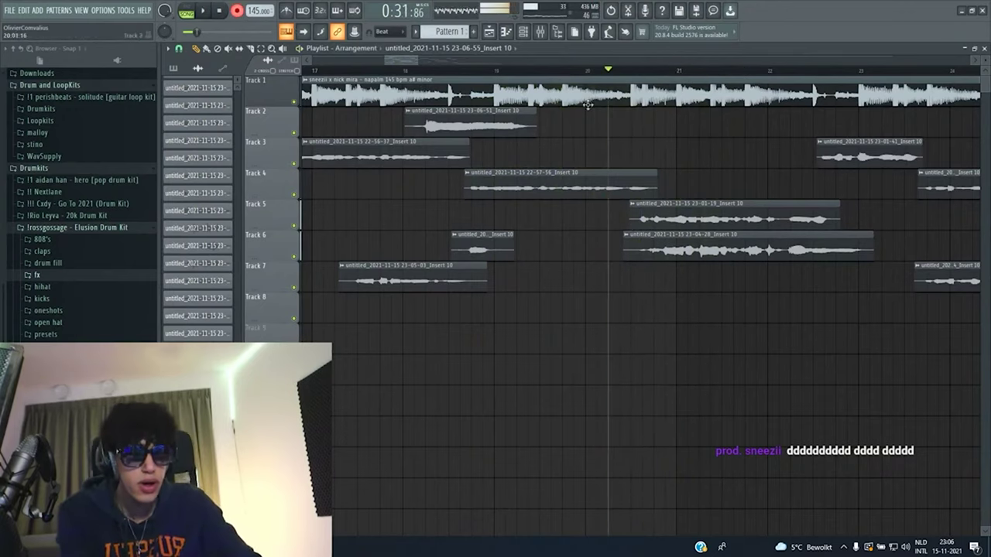
key("space")
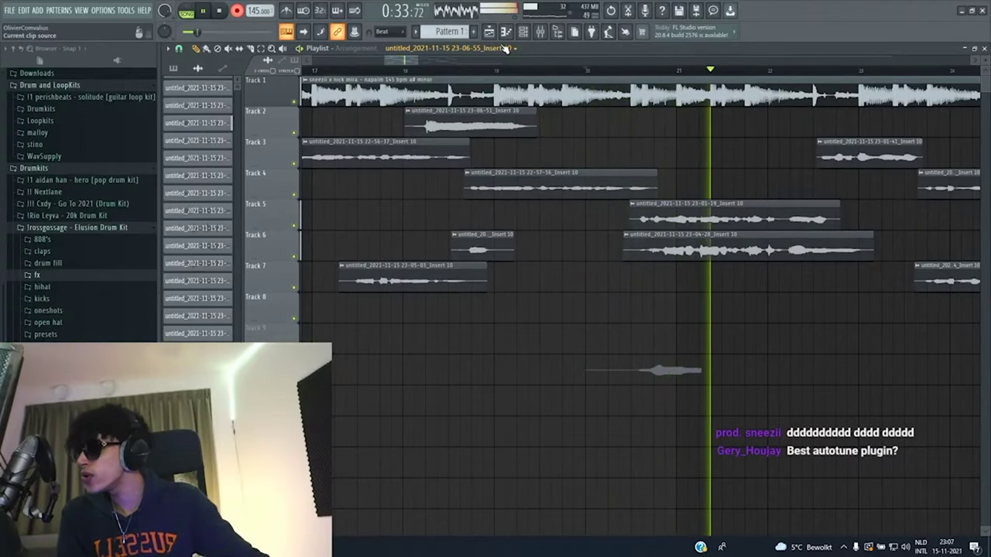
left_click(610, 71)
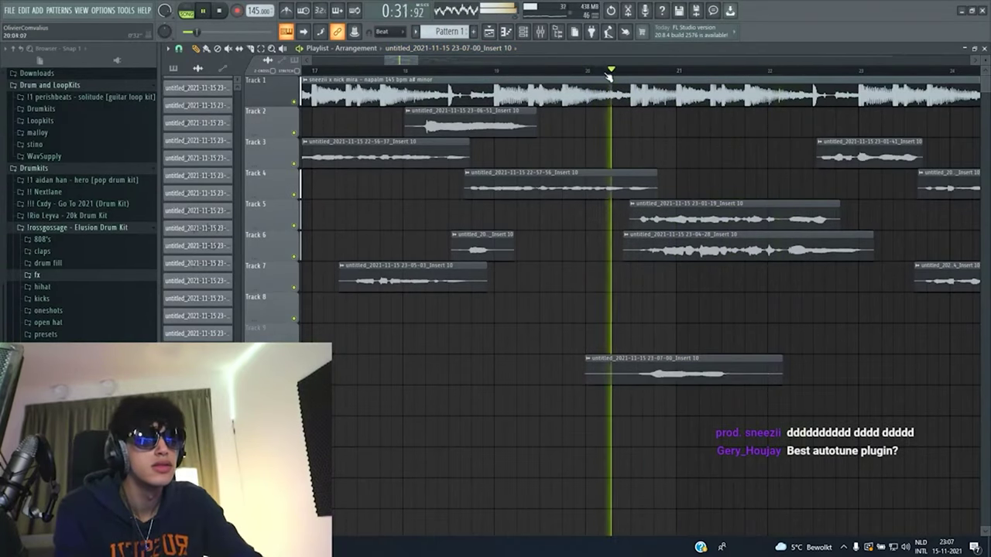
Trim the silence from the end of the new ad-lib clip on Track 10.
scroll(684, 344, "up", 2)
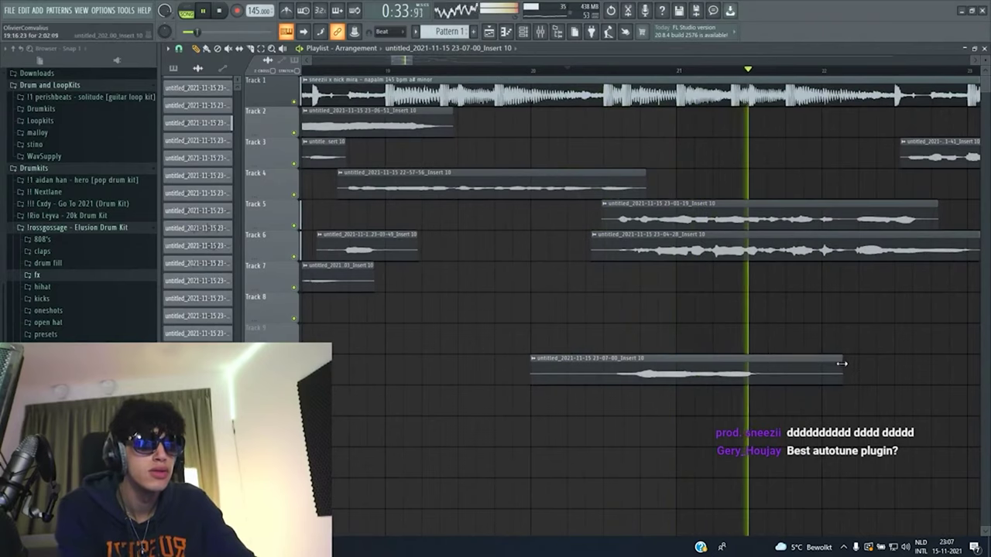
scroll(800, 341, "down", 2)
scroll(800, 341, "up", 2)
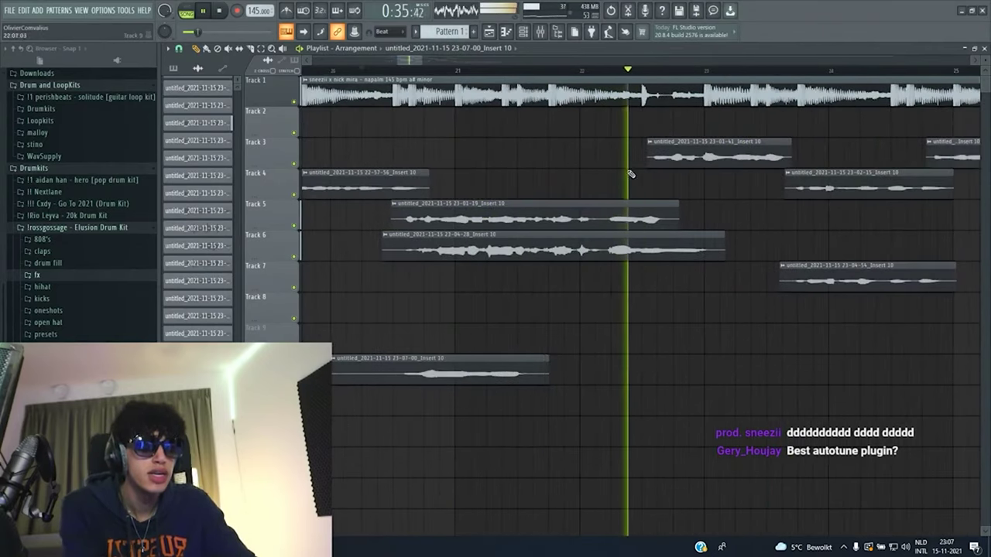
Record an ad-lib near bar 22 onto Track 9 and, with Track 3 muted, a new take of the first vocal line onto Track 11.
left_click(503, 69)
left_click(238, 12)
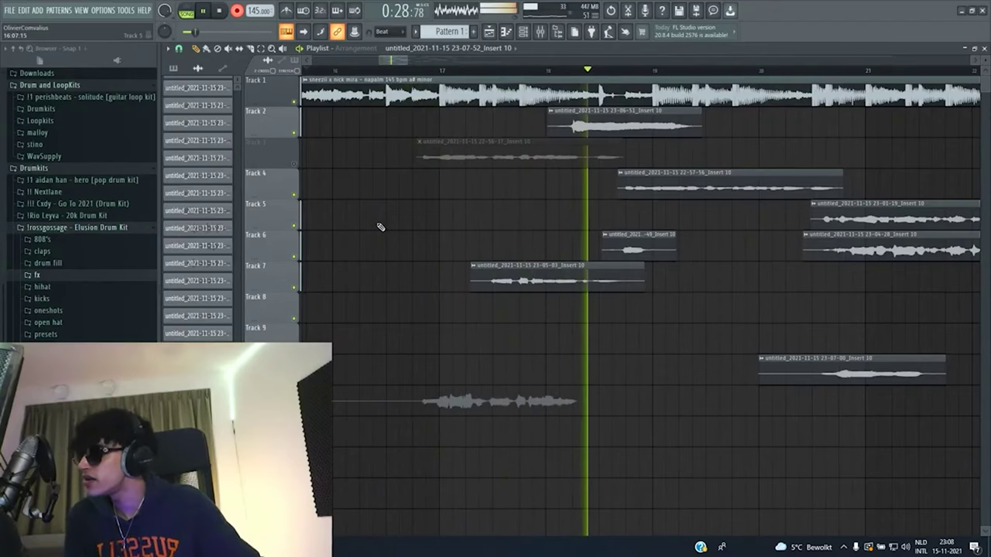
Route the new Track 11 take to the Vocals mixer channel and trim the silence before its vocal starts.
double_click(499, 399)
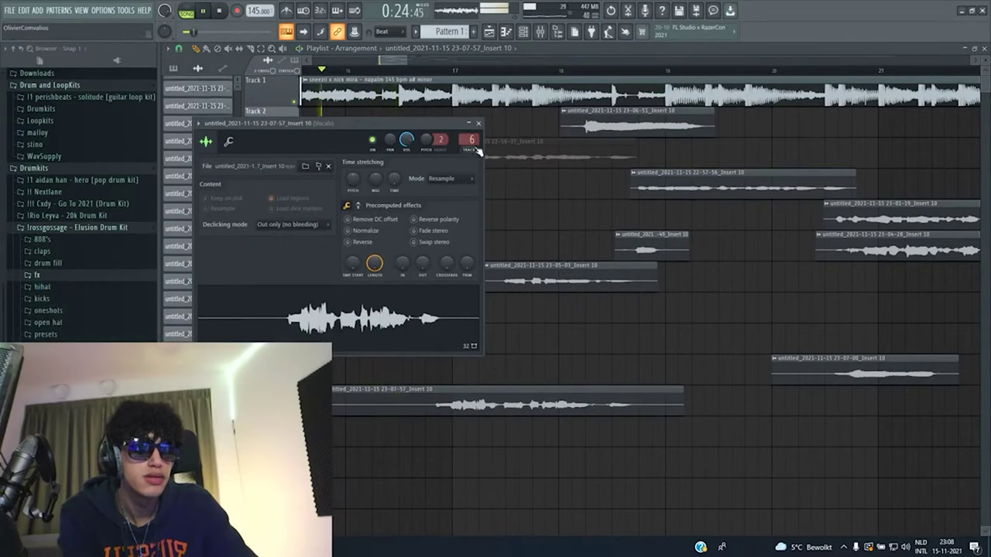
right_click(549, 317)
scroll(535, 406, "up", 3)
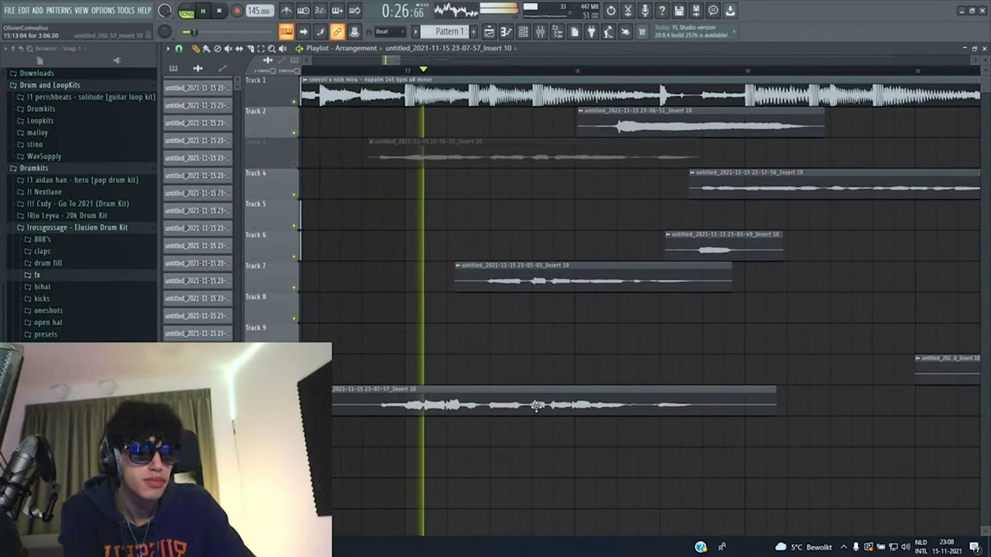
scroll(488, 326, "down", 3)
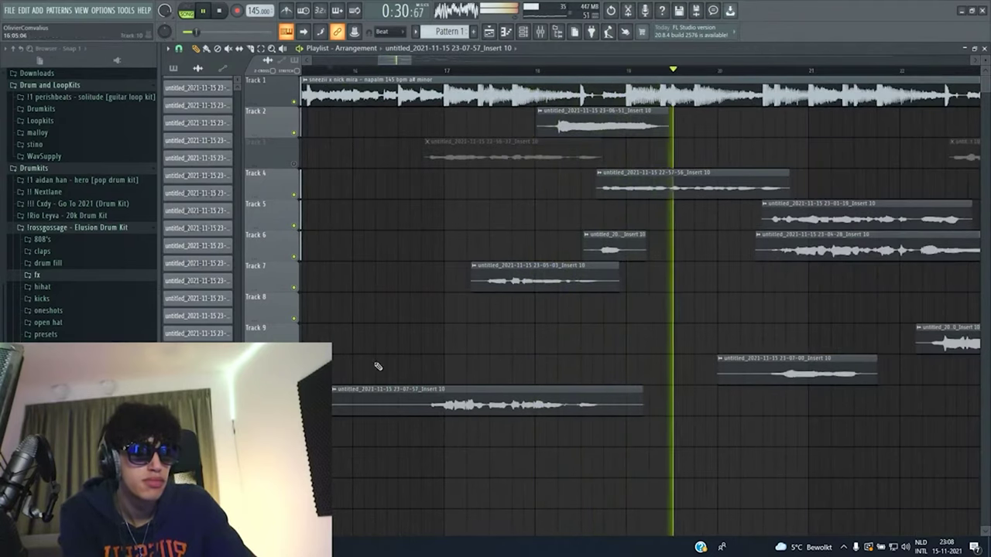
left_click_drag(332, 410, 410, 416)
scroll(424, 415, "down", 4)
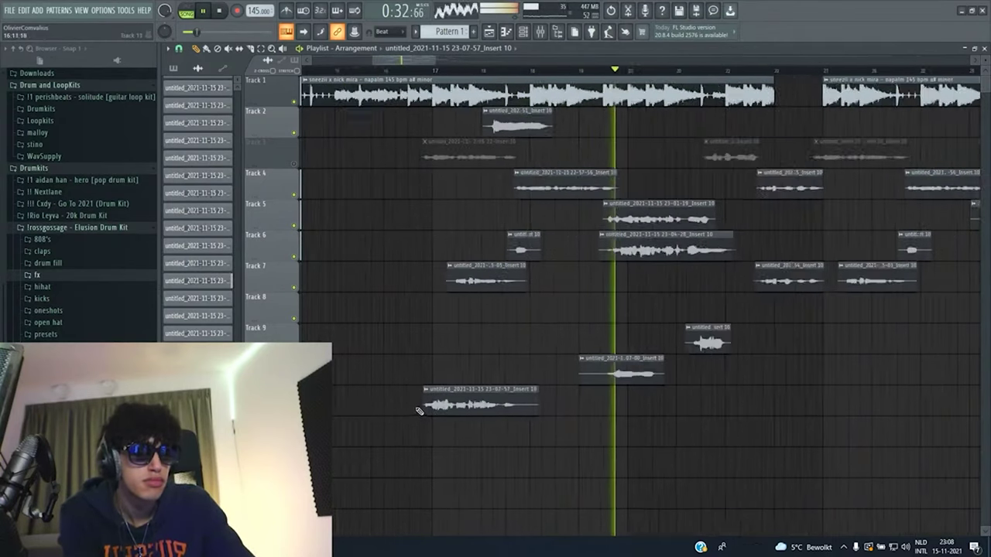
Mute Track 4 and record a new take of the second vocal line onto Track 12 from about bar 18.
scroll(489, 345, "up", 4)
left_click(481, 70)
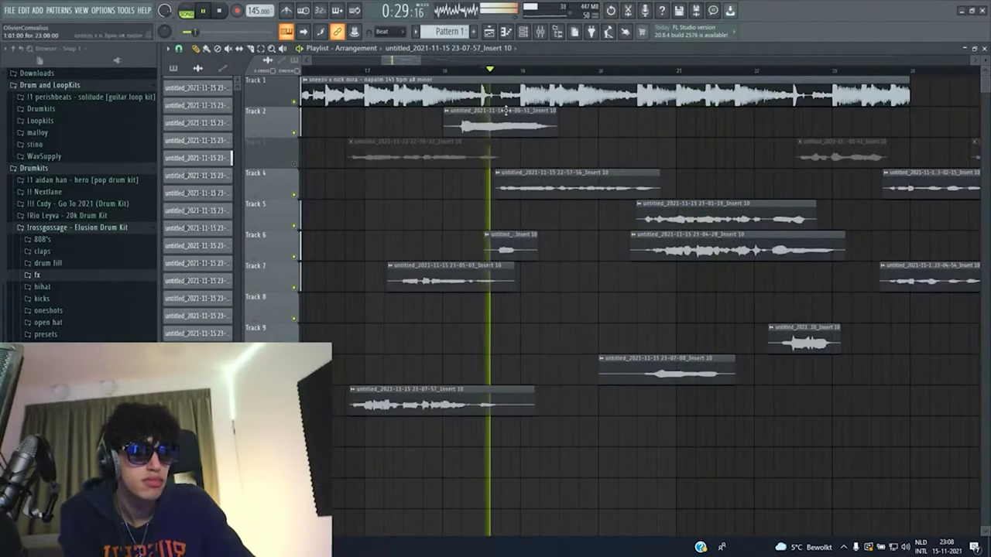
scroll(521, 178, "up", 3)
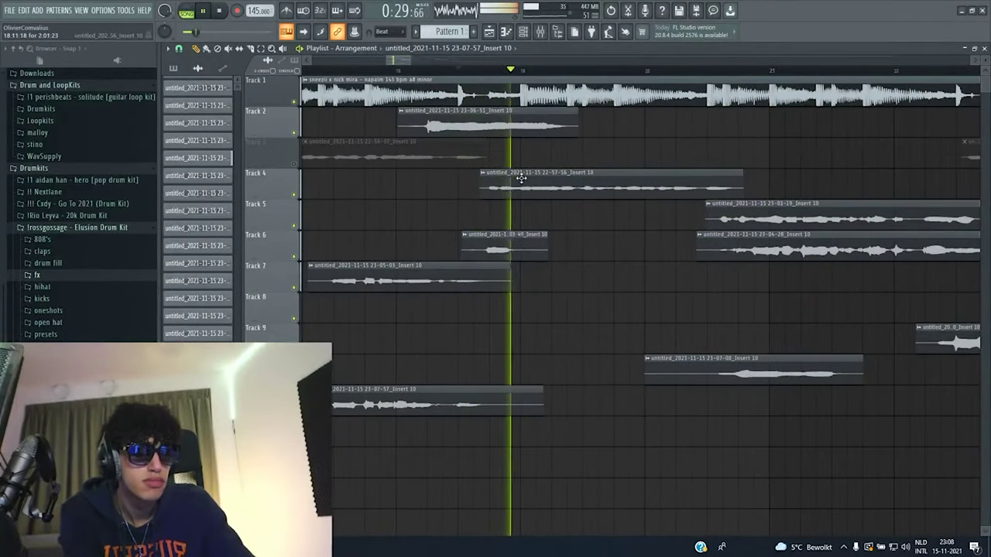
left_click(296, 195)
left_click(237, 12)
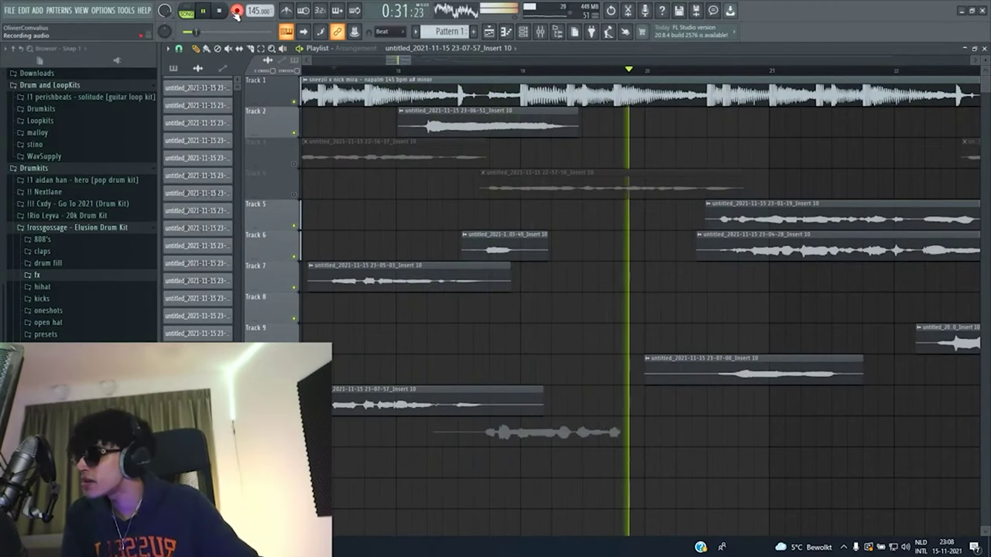
left_click(237, 11)
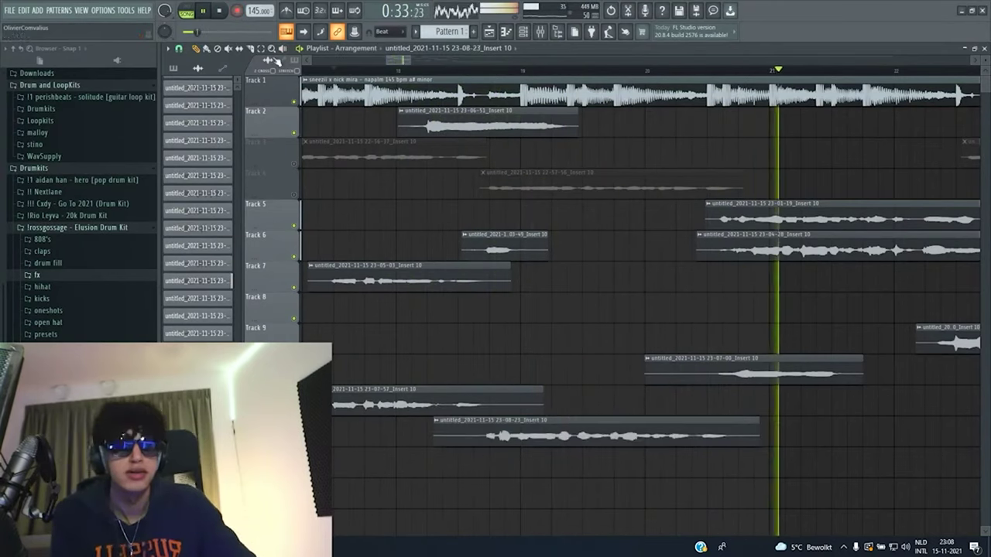
Change the mixer track routing of the new vocal clip on Track 12.
double_click(546, 431)
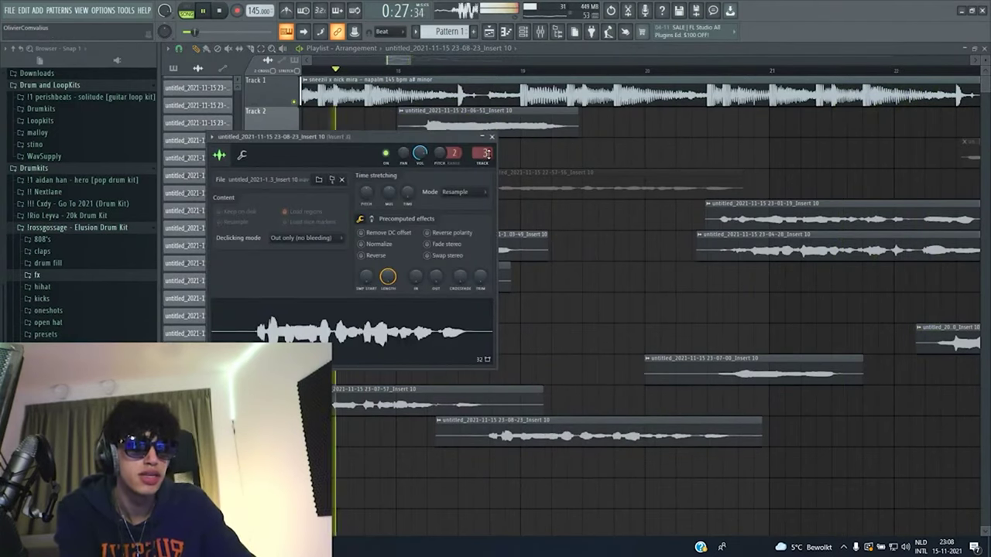
left_click(491, 137)
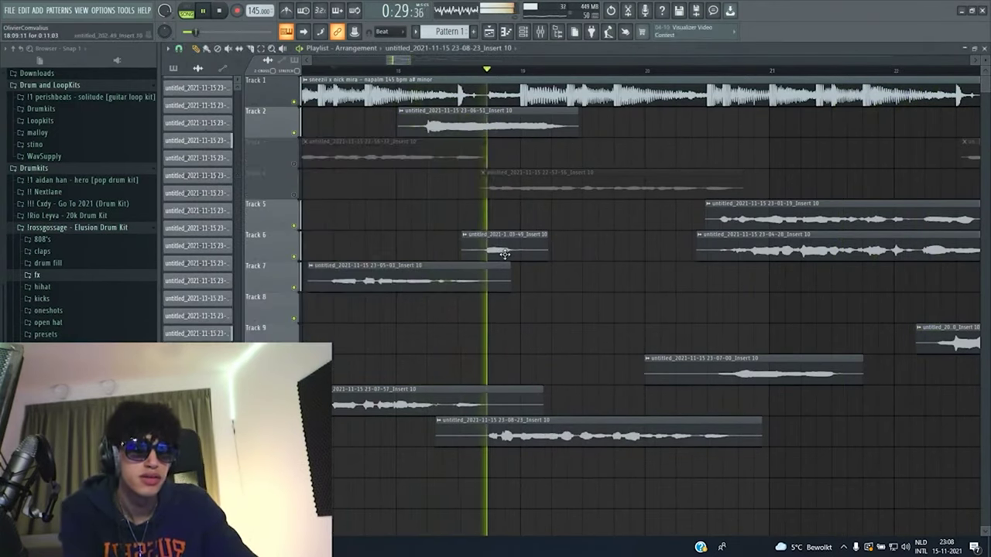
Trim the end of the Track 11 vocal clip and the silent start of the Track 12 clip.
left_click_drag(552, 402, 493, 403)
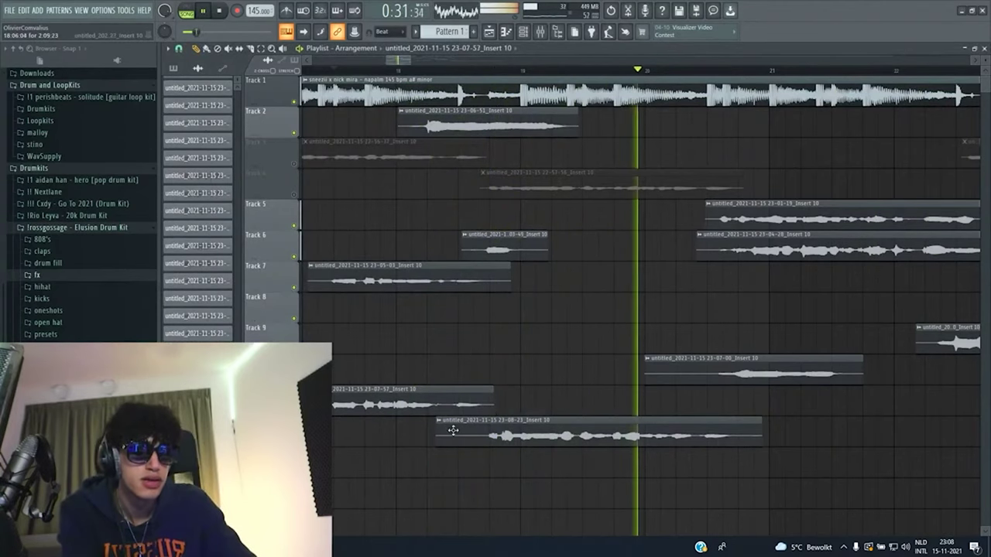
left_click_drag(439, 434, 486, 446)
scroll(535, 440, "up", 3)
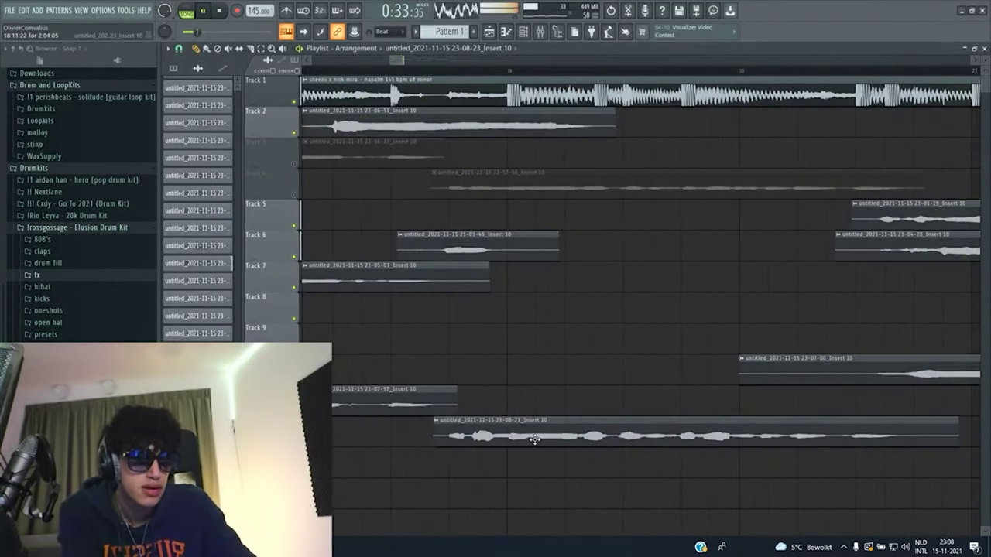
Delete the muted second vocal line on Track 4 and move the new lead takes from Tracks 11 and 12 up to Tracks 3 and 4.
scroll(534, 440, "down", 3)
right_click(538, 192)
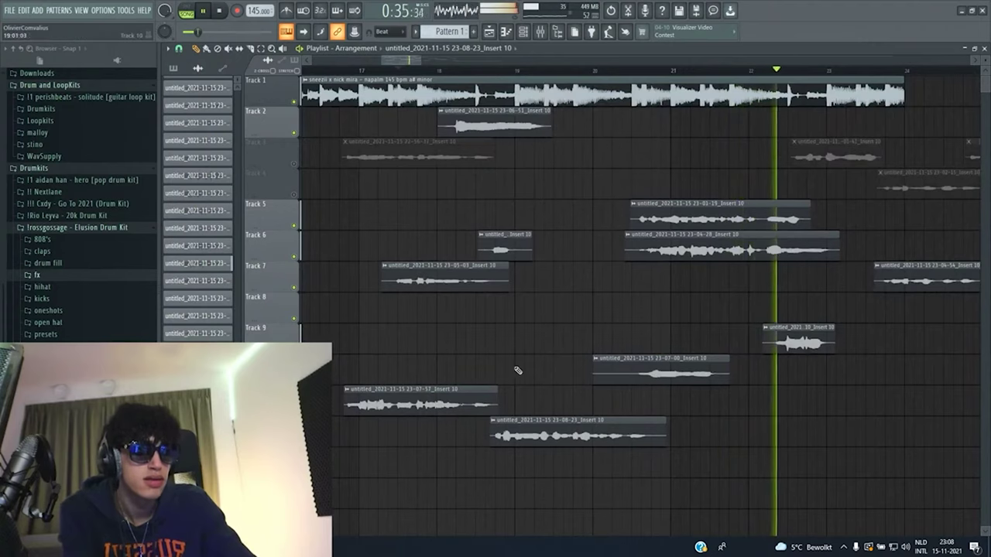
left_click_drag(516, 371, 441, 493)
key("shift+Up")
key("shift+Up")
key("shift+Up")
key("shift+Up")
key("shift+Up")
key("shift+Up")
key("shift+Up")
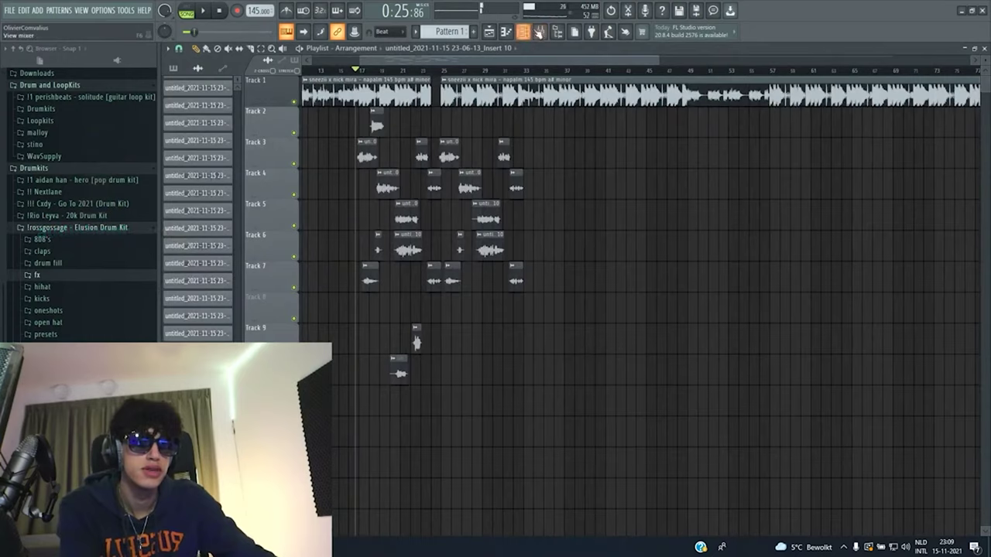
Record an intro vocal take onto Track 8 from about bar 9 and replay it from its start.
key("F9")
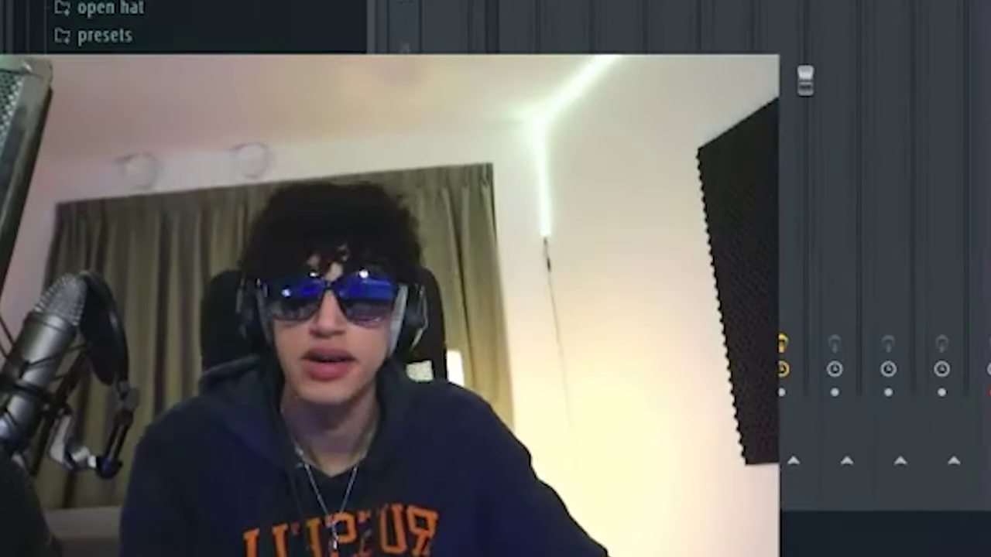
key("F9")
scroll(885, 255, "down", 3)
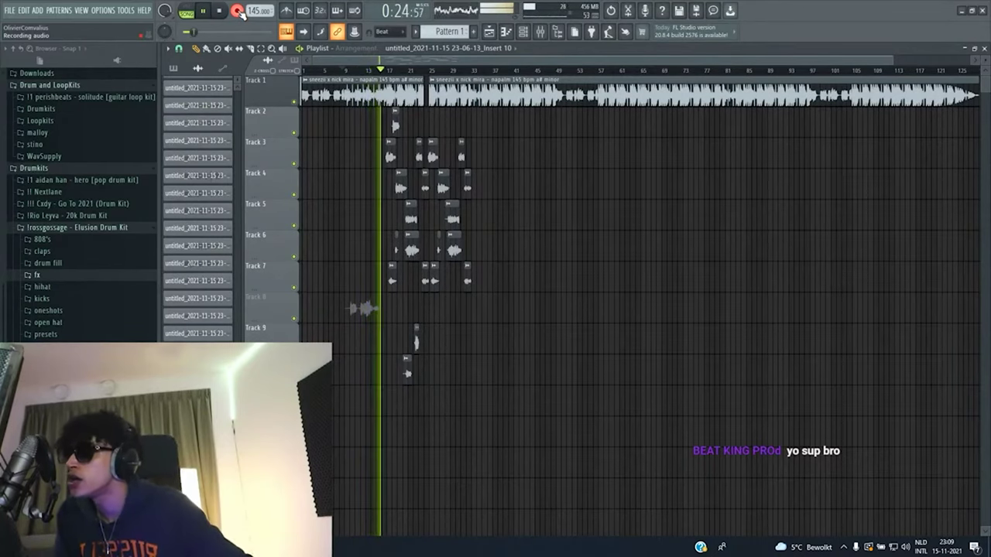
left_click(343, 70)
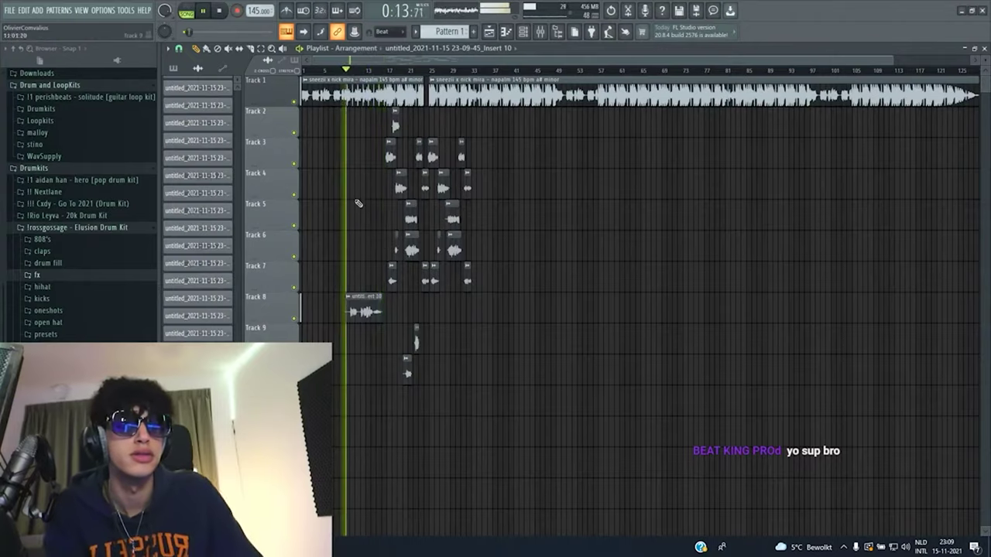
Trim the start of the Track 8 intro take and the silent start of the new Track 13 take.
scroll(346, 314, "up", 5)
scroll(386, 323, "up", 3)
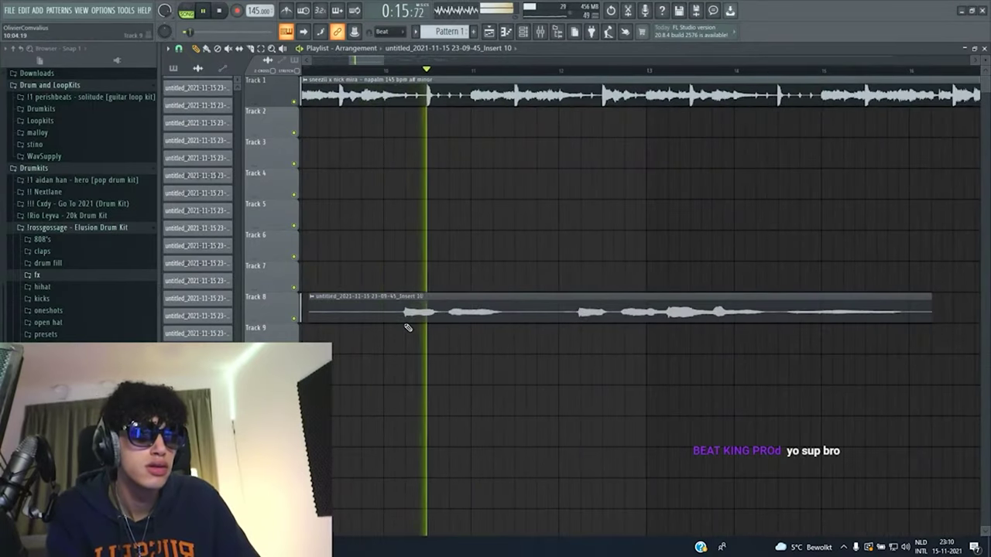
left_click_drag(313, 317, 449, 333)
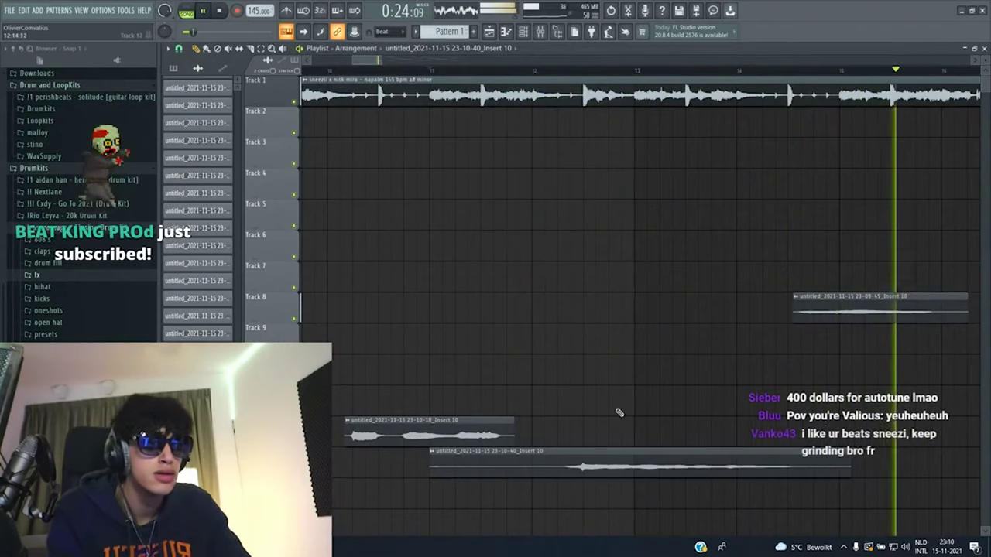
left_click_drag(431, 483, 556, 484)
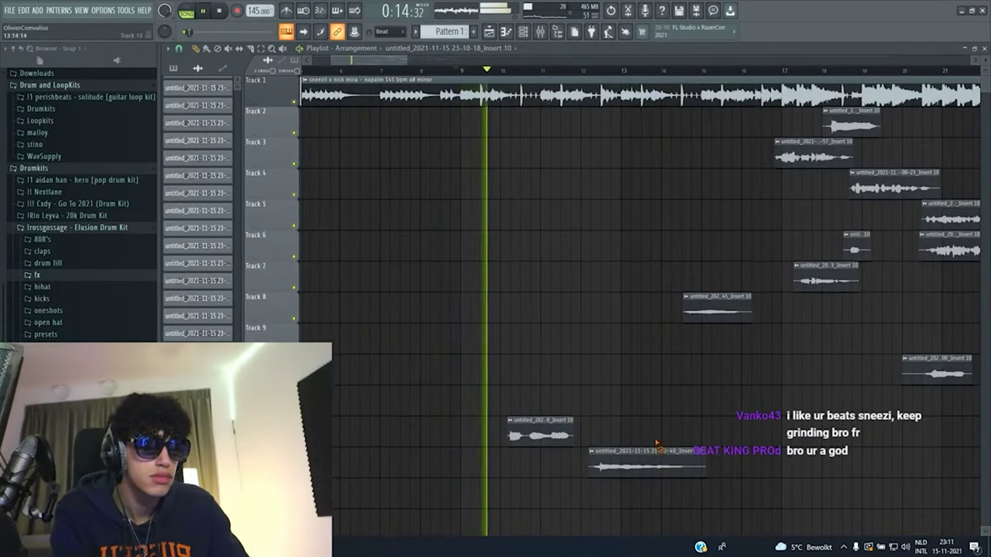
Set the mixer track of the Track 13 vocal clip to 2 and that of the Track 8 clip to 6.
double_click(655, 466)
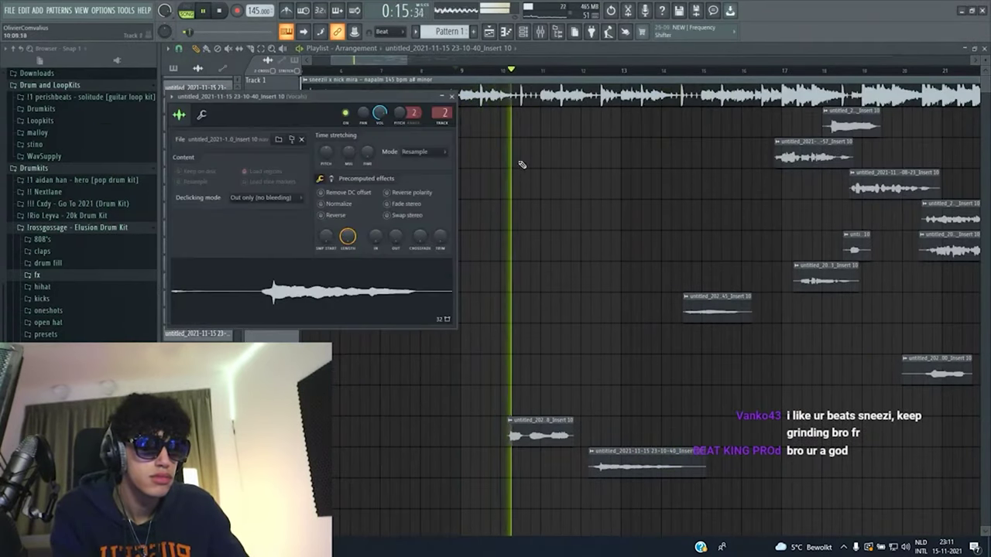
double_click(703, 313)
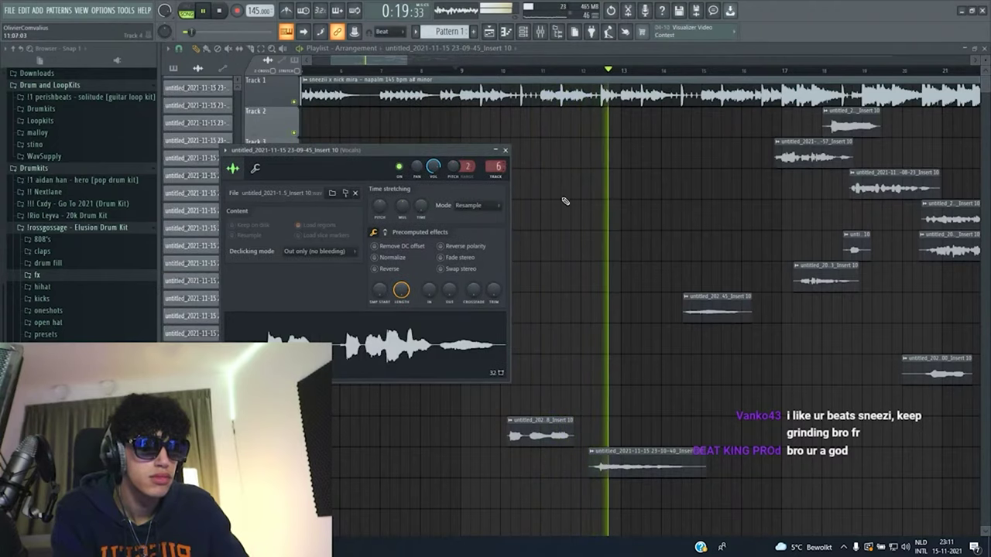
key("Escape")
Move the Track 8 vocal clip down to Track 11 and trim its end to about bar 16.
left_click_drag(716, 303, 696, 372)
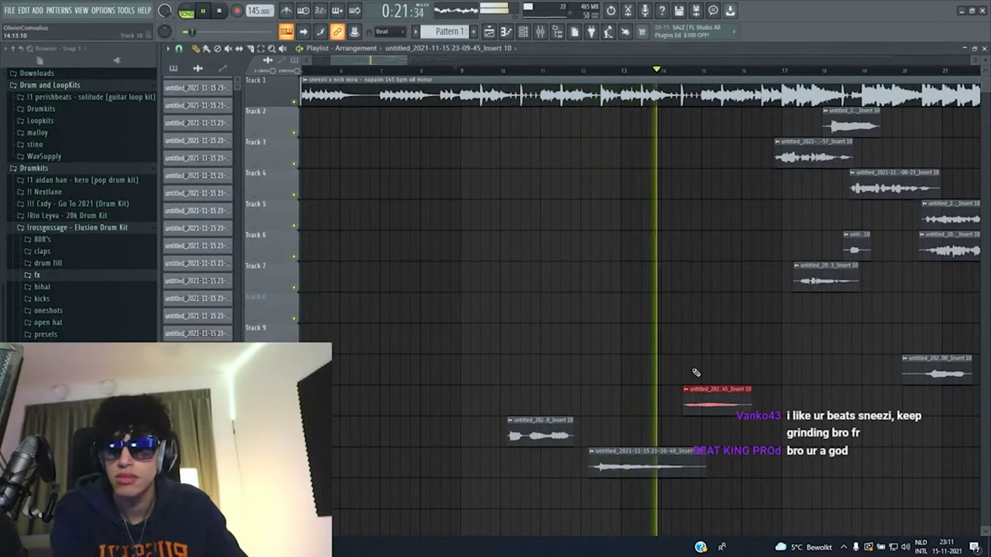
scroll(712, 375, "up", 3)
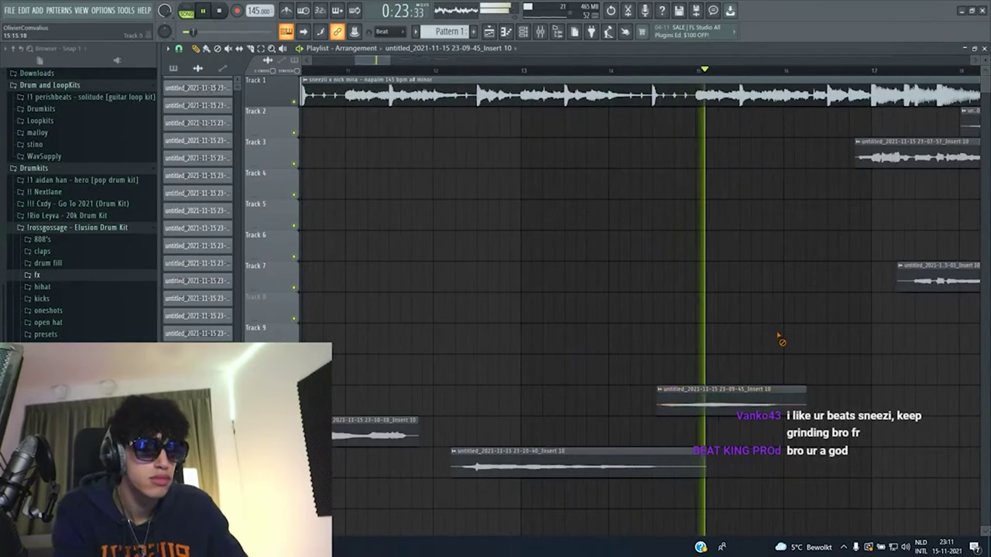
left_click_drag(805, 392, 793, 396)
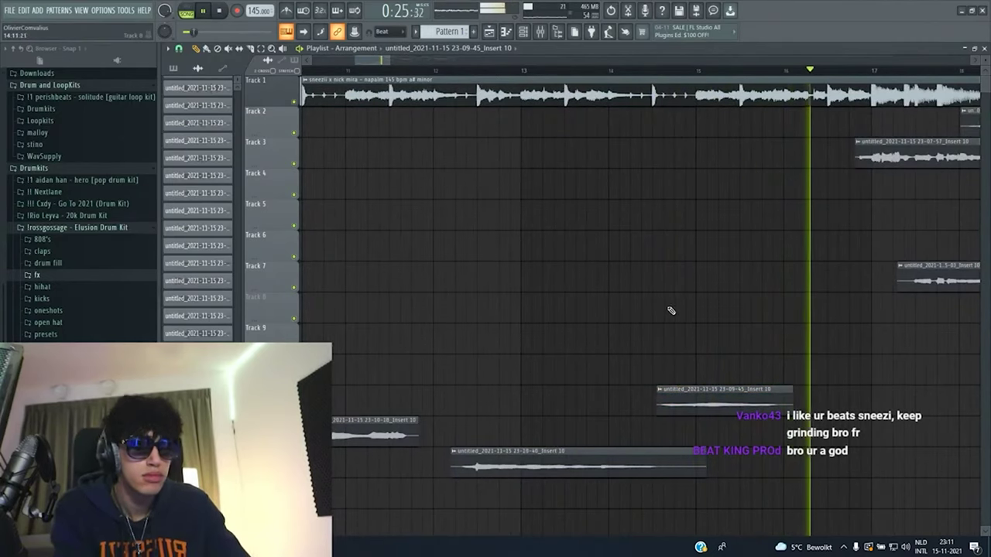
Save the project as island in the 2021 songs folder.
scroll(670, 311, "down", 4)
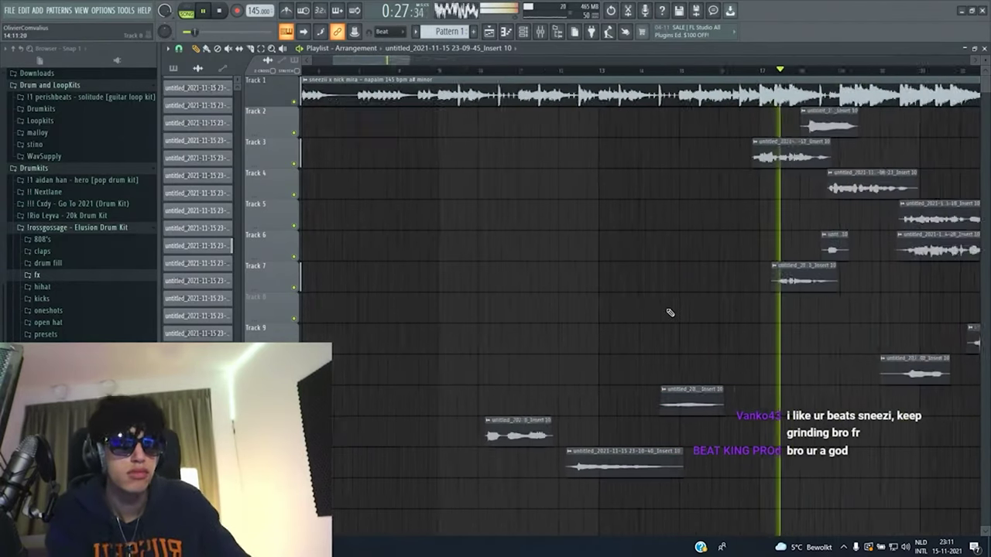
scroll(670, 312, "up", 4)
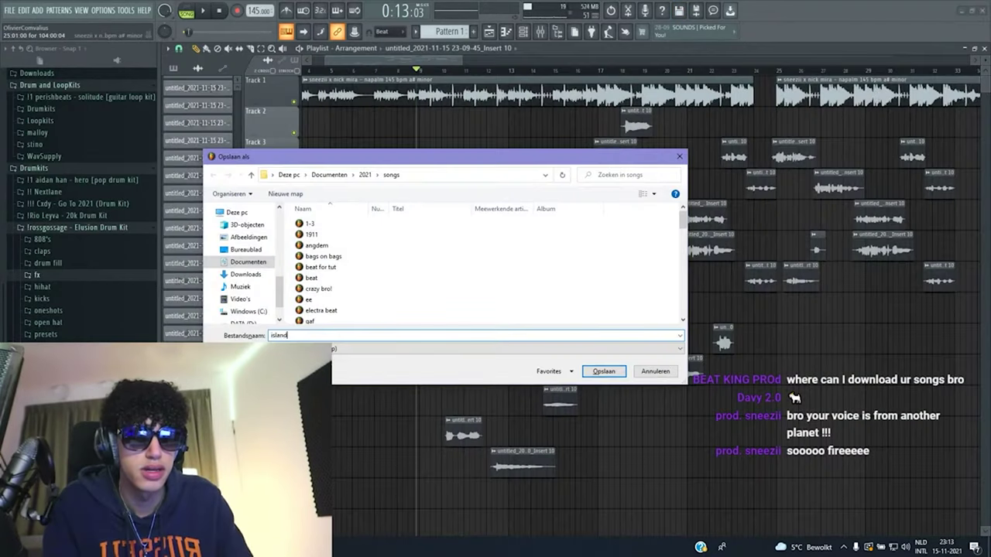
key("Return")
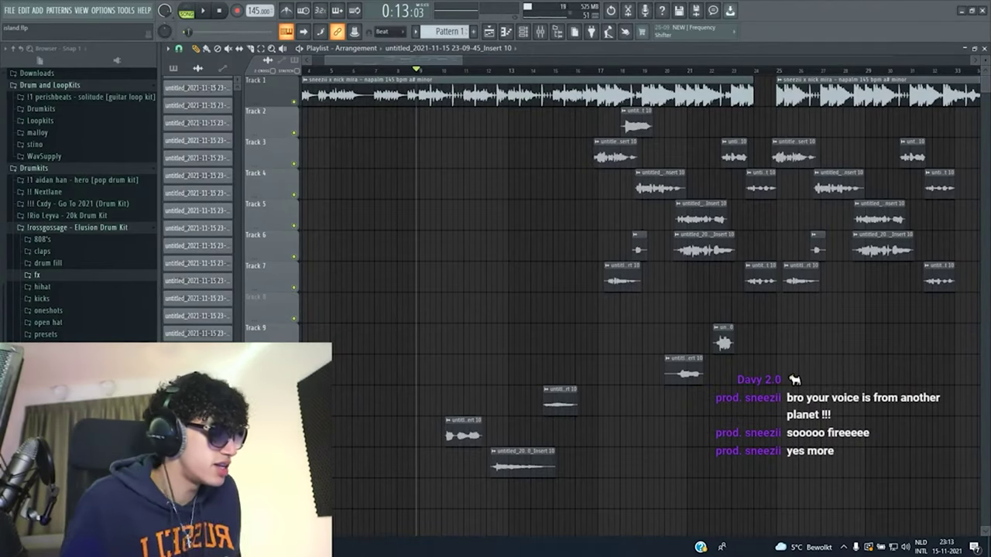
Record a new vocal take onto Track 14 from about bar 32 and replay it from bar 33.
scroll(498, 336, "right", 5)
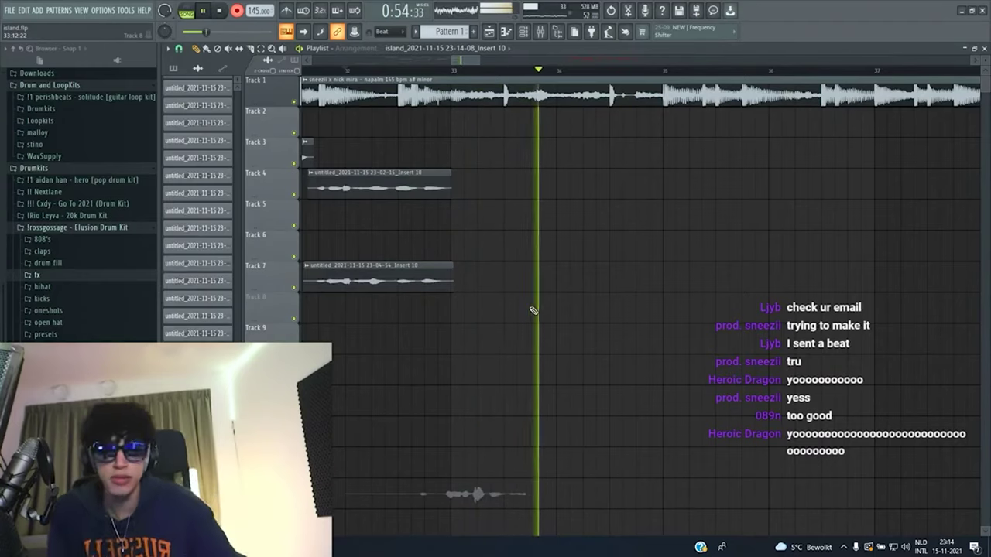
left_click(244, 13)
left_click(451, 71)
scroll(512, 387, "down", 2)
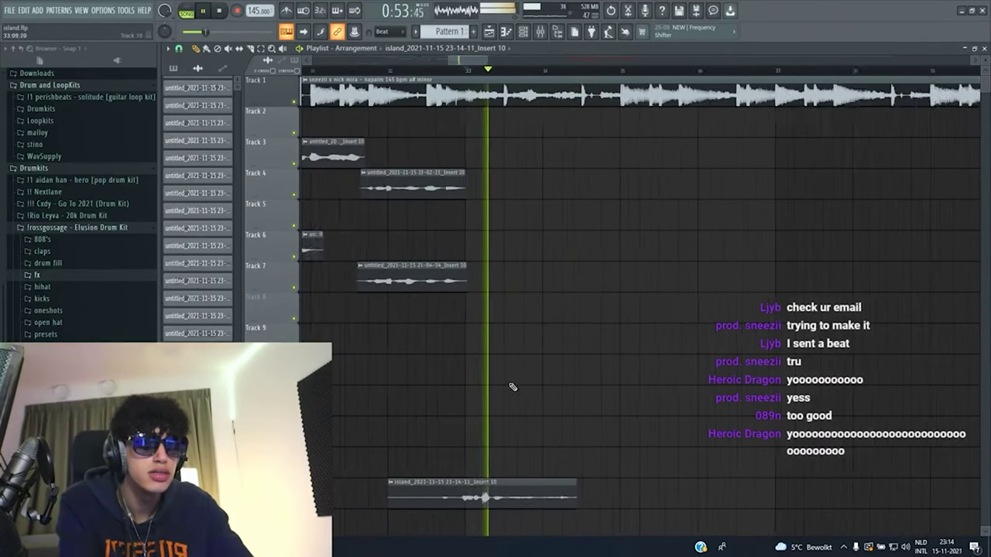
Trim the silent end of the Track 14 take to about the middle of bar 33.
scroll(527, 465, "up", 3)
key("space")
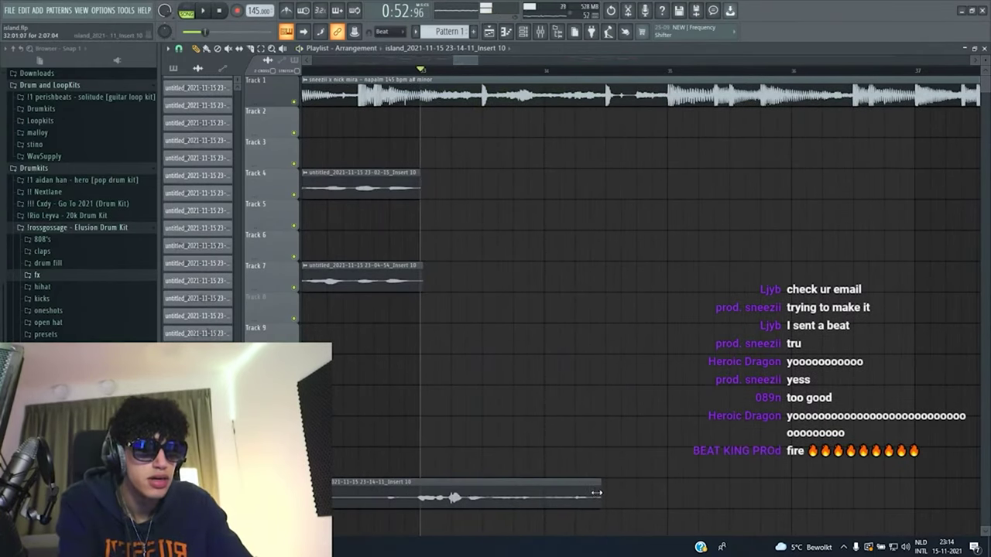
scroll(439, 377, "up", 2)
Record the following vocal line onto Track 8 from just before bar 33 and play it back.
key("space")
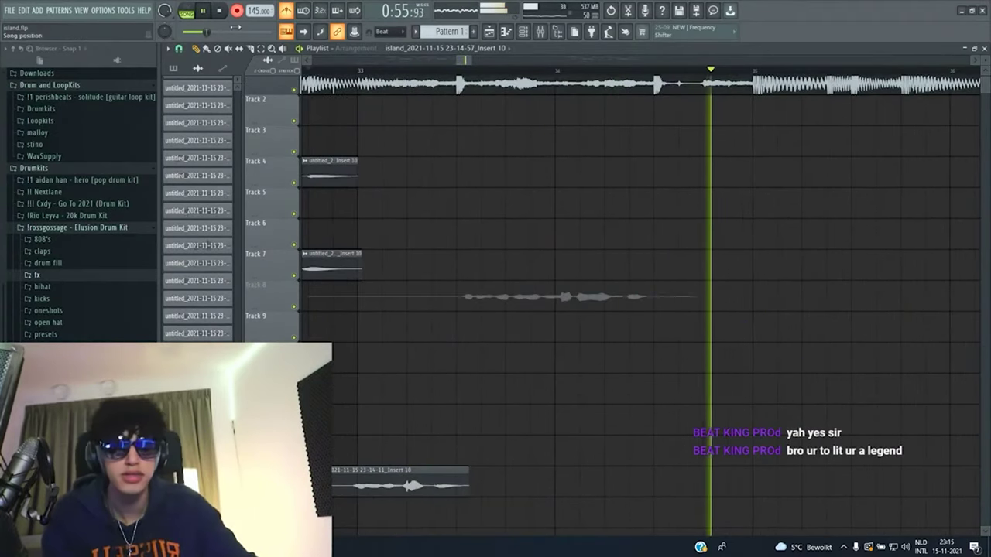
left_click(239, 11)
left_click(455, 77)
scroll(521, 294, "up", 2)
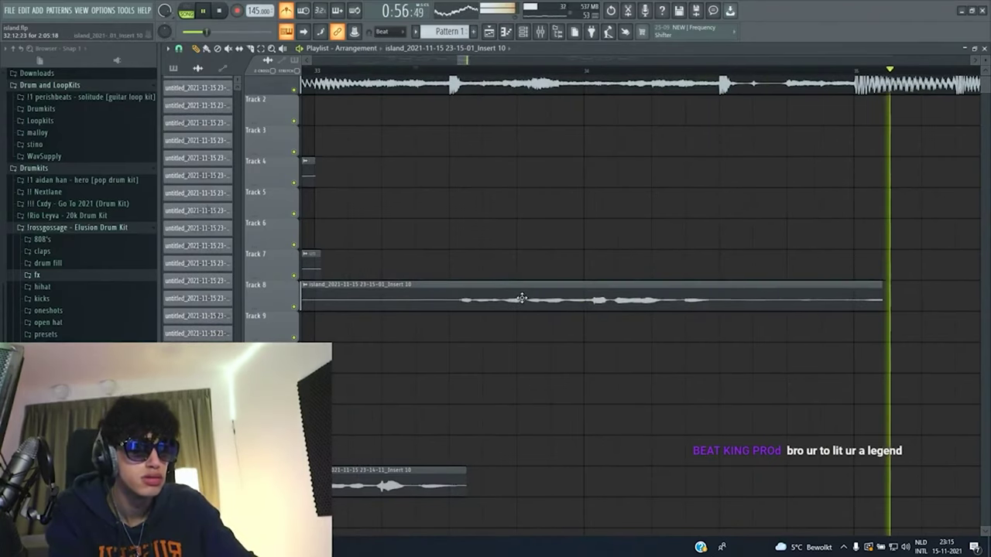
Trim the silent end of the Track 8 take to about the middle of bar 34 and nudge the clip slightly later.
key("space")
key("space")
scroll(641, 289, "down", 2)
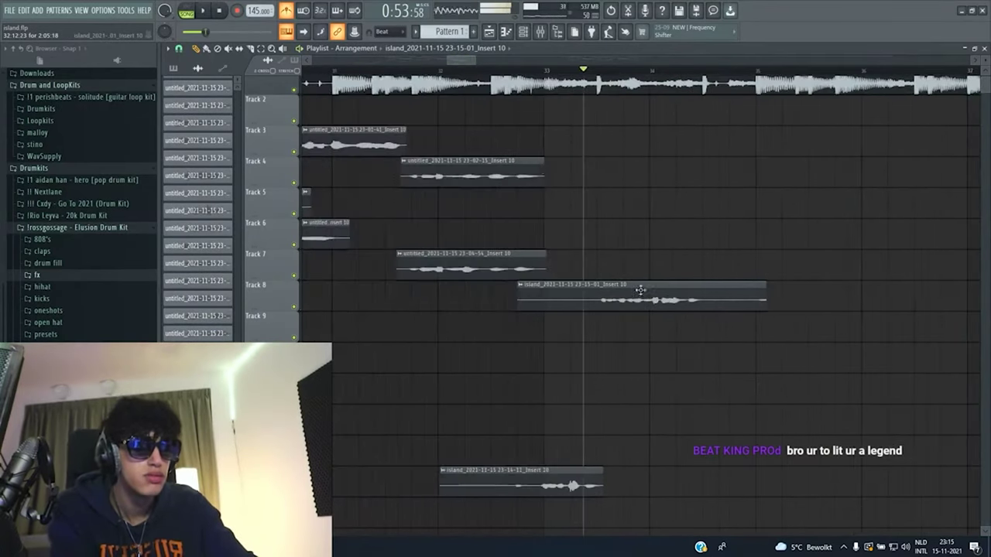
left_click_drag(758, 283, 712, 302)
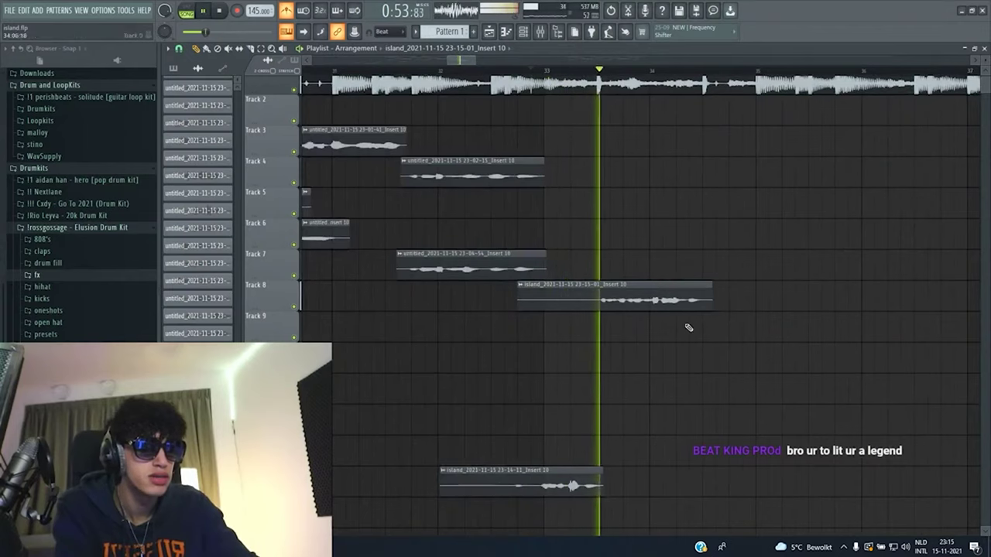
left_click_drag(590, 301, 592, 301)
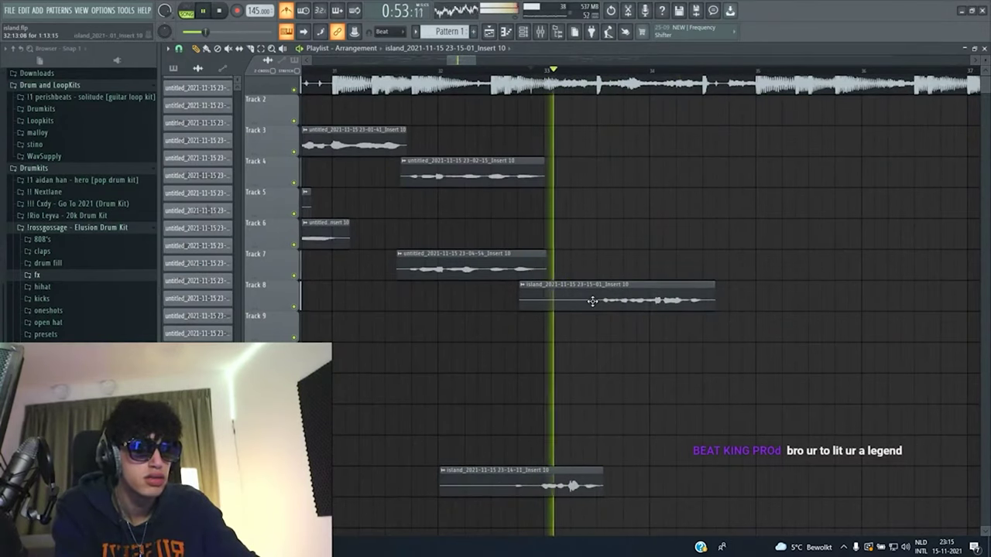
Trim the silent starts of the Track 8 and Track 14 takes up to where their vocals begin.
left_click_drag(520, 301, 600, 302)
left_click_drag(439, 488, 535, 488)
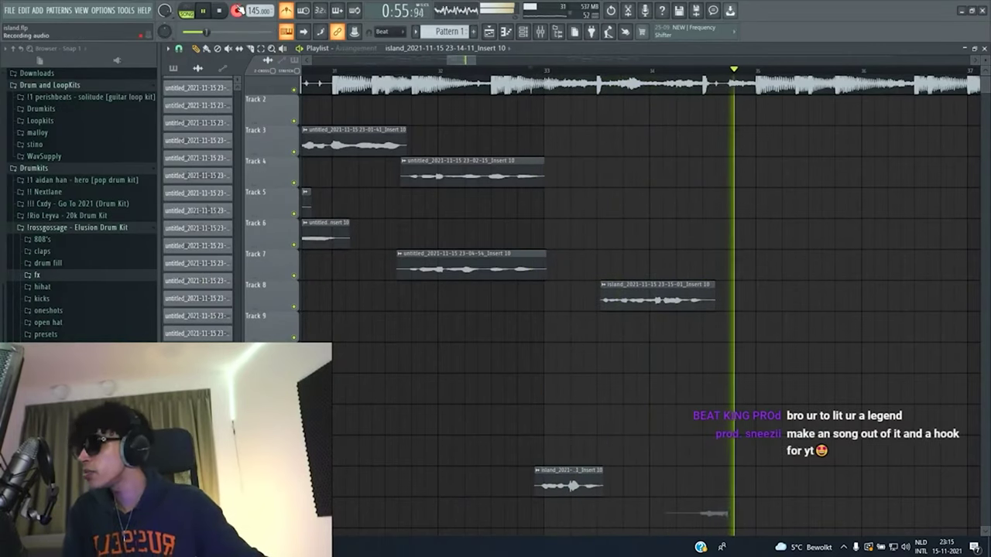
Delete the rejected take on Track 14 and record the next vocal line again onto Track 15 from bar 34.
key("space")
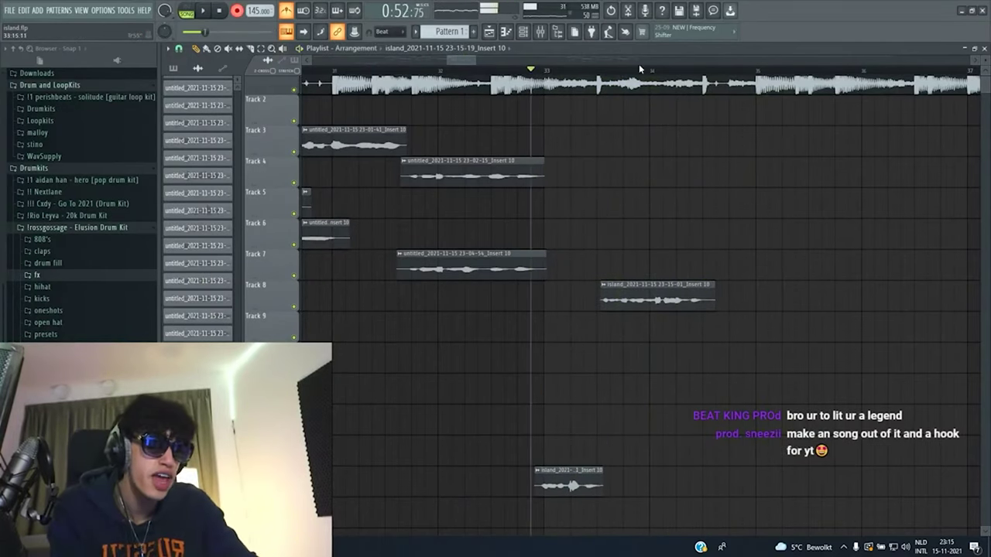
key("space")
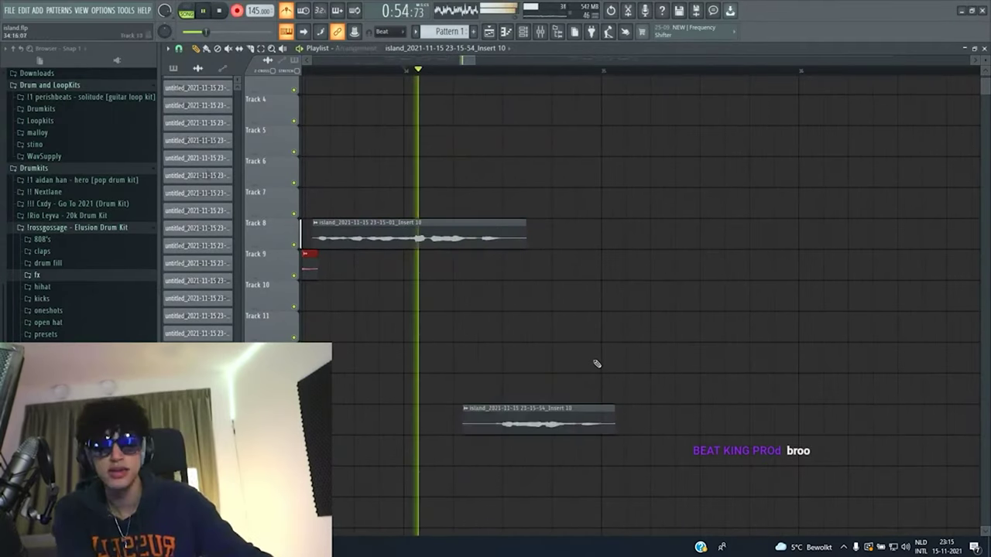
right_click(577, 417)
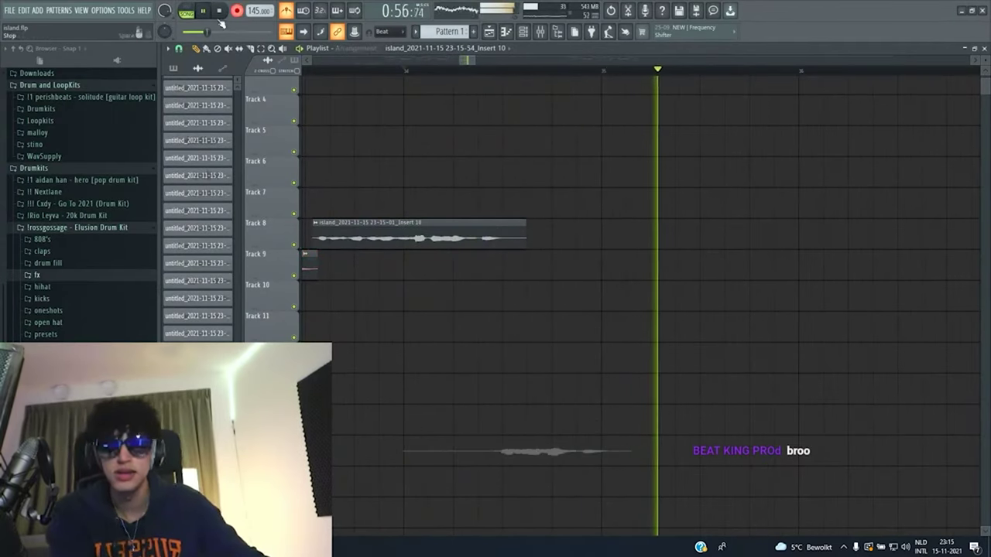
left_click(237, 11)
left_click(445, 69)
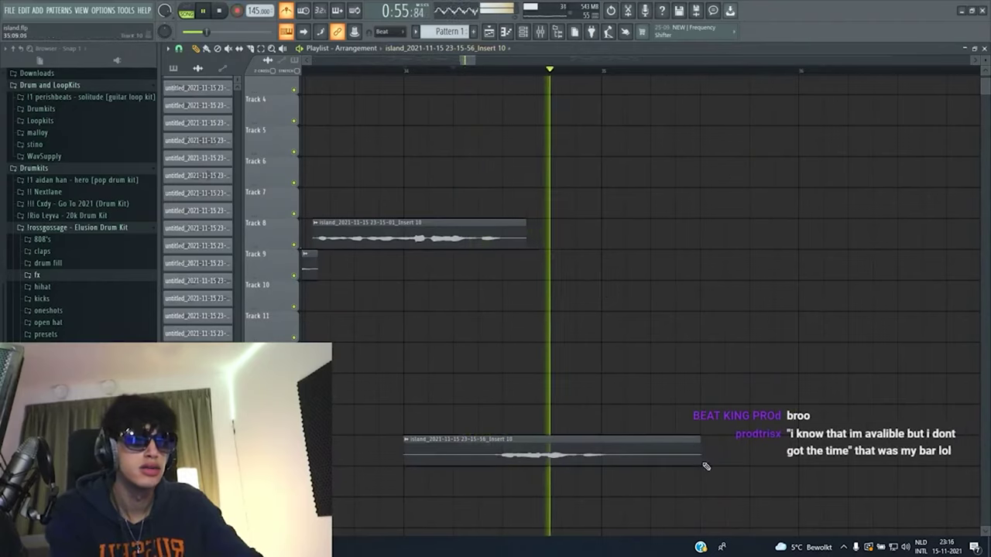
Trim the silent end and start of the Track 15 take and move the clip up to Track 9.
left_click_drag(702, 449, 643, 449)
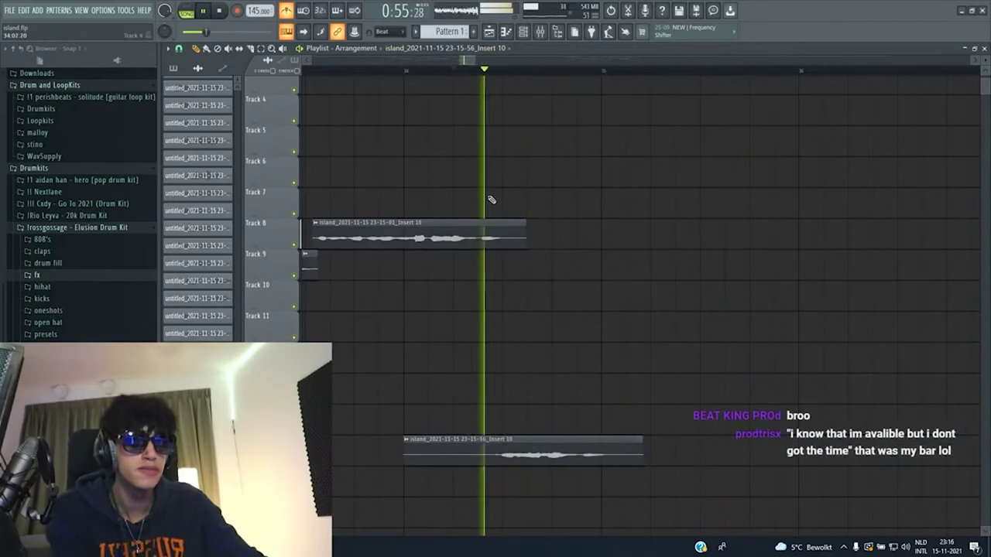
left_click_drag(408, 453, 471, 467)
Record another vocal line onto Track 14 from about the middle of bar 34 and replay it from bar 35.
left_click(241, 12)
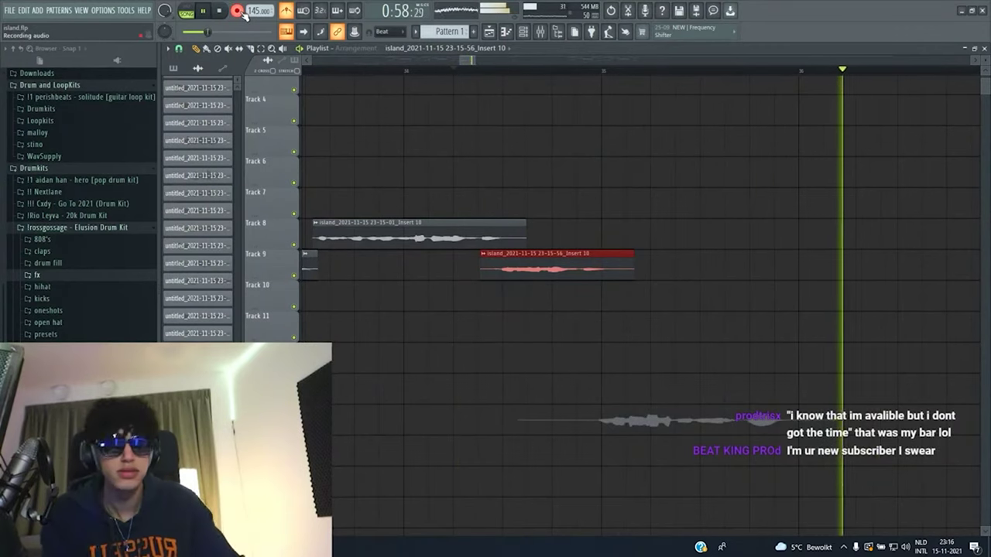
left_click(240, 11)
left_click(590, 71)
scroll(689, 391, "up", 1)
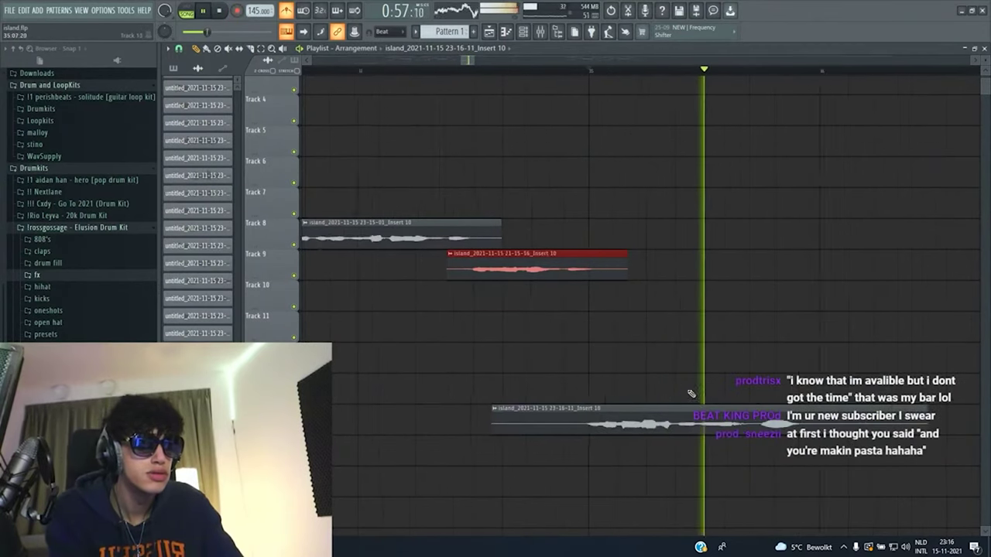
Trim the Track 14 take's end to about bar 36 and its silent start to just before bar 35, and play it back.
scroll(693, 396, "down", 3)
scroll(824, 426, "up", 2)
left_click_drag(814, 428, 732, 435)
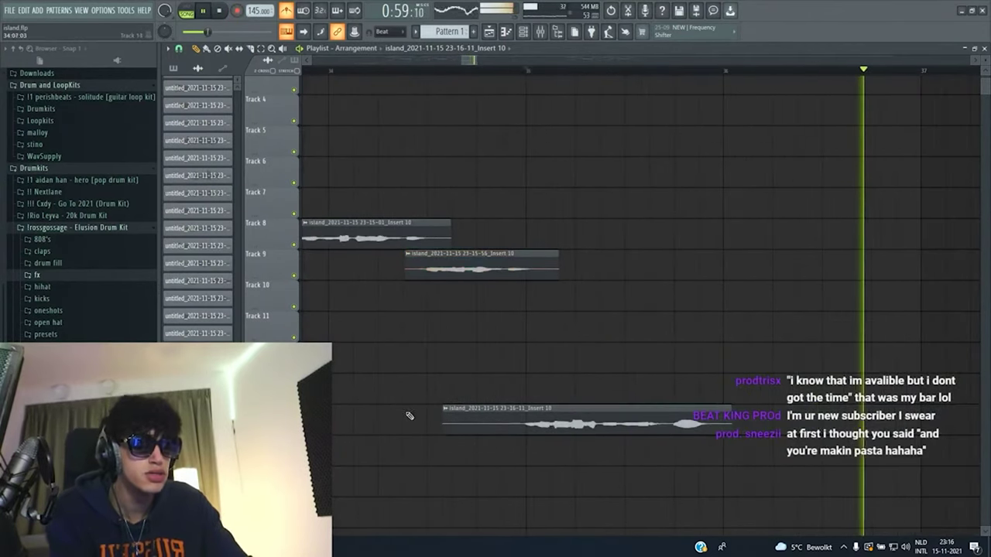
left_click_drag(443, 412, 511, 413)
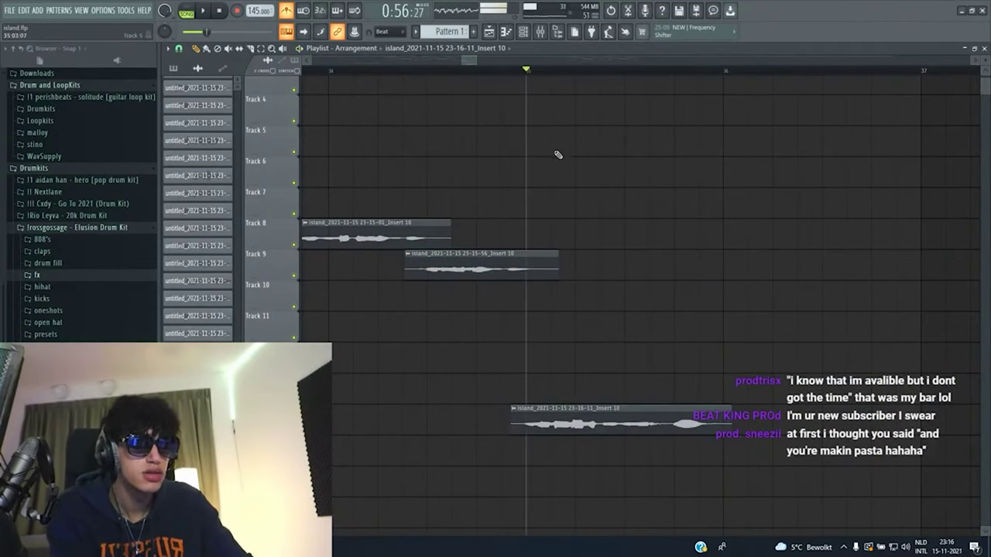
key("space")
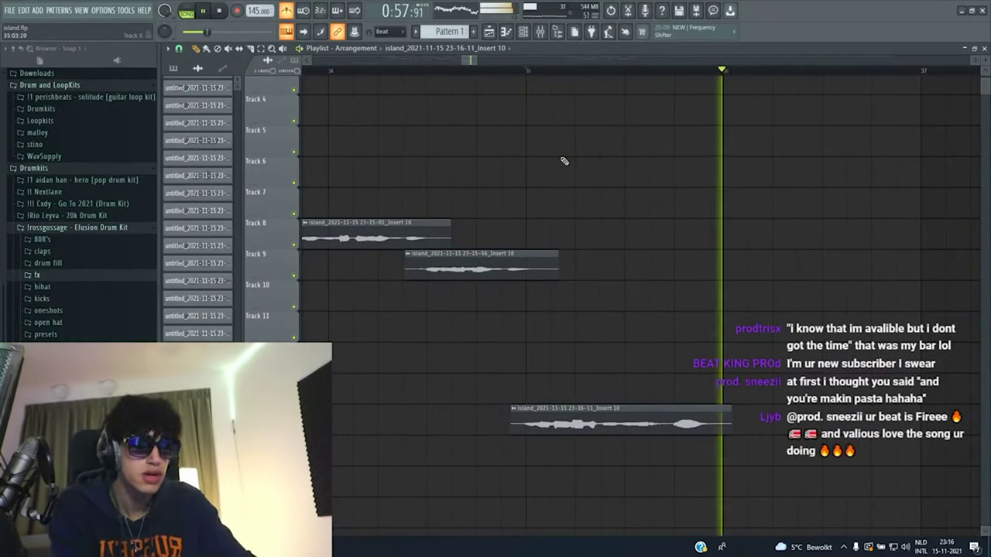
Replay the Track 14 take from bar 35 and record the next vocal line onto Track 15 from about the middle of bar 35.
left_click(531, 71)
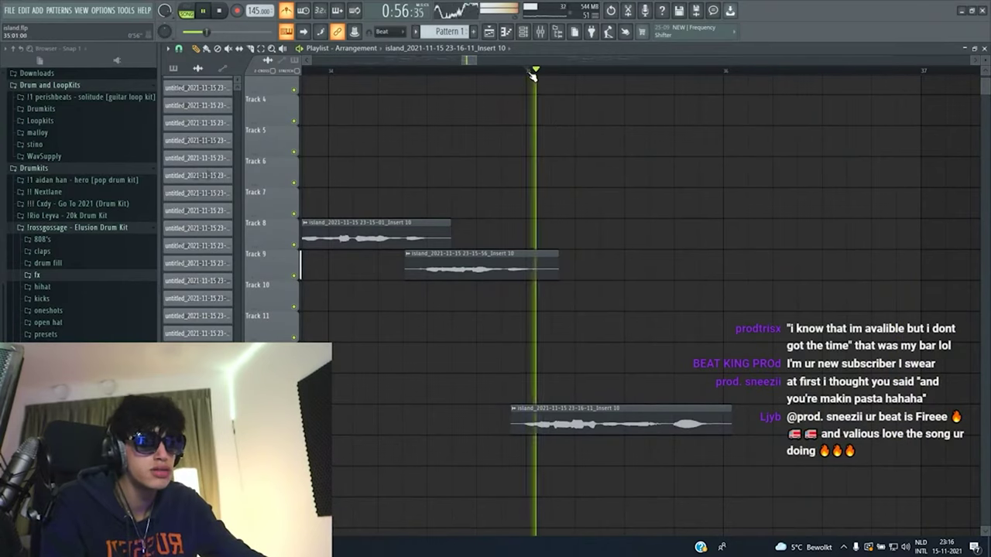
key("space")
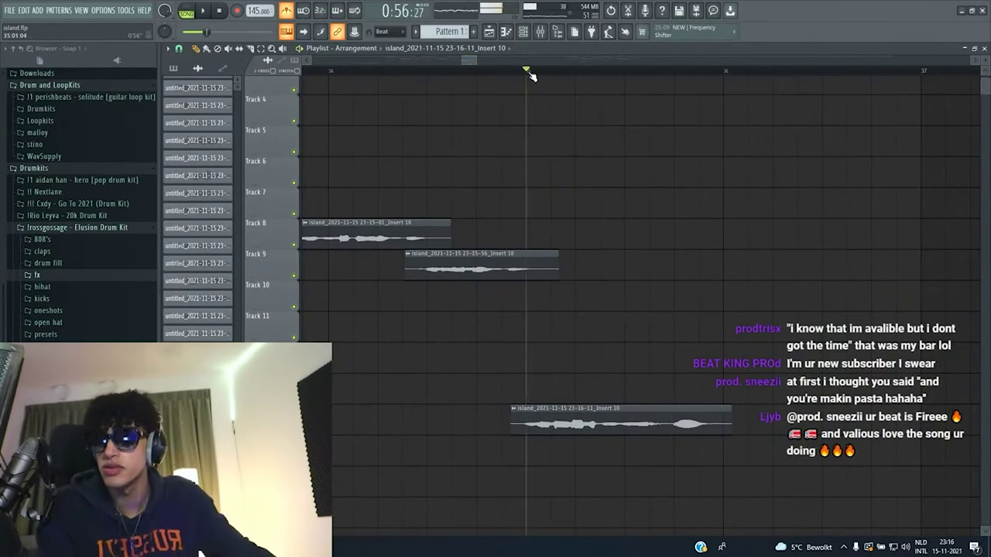
key("space")
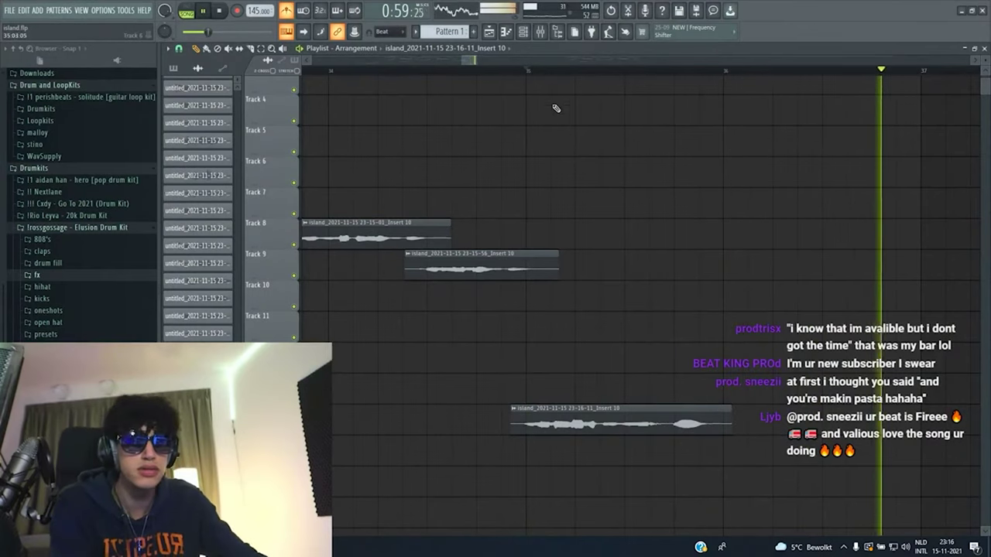
left_click(534, 72)
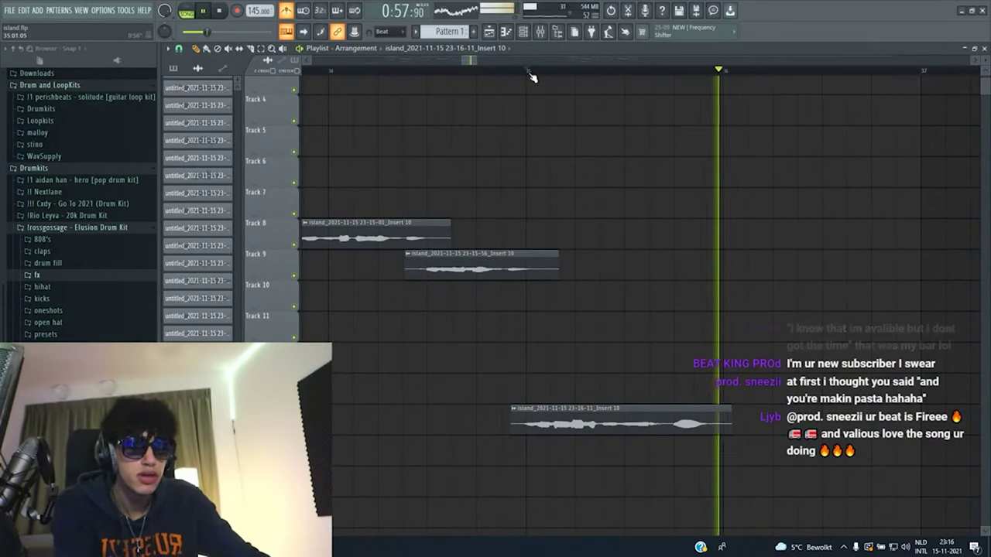
scroll(602, 421, "up", 2)
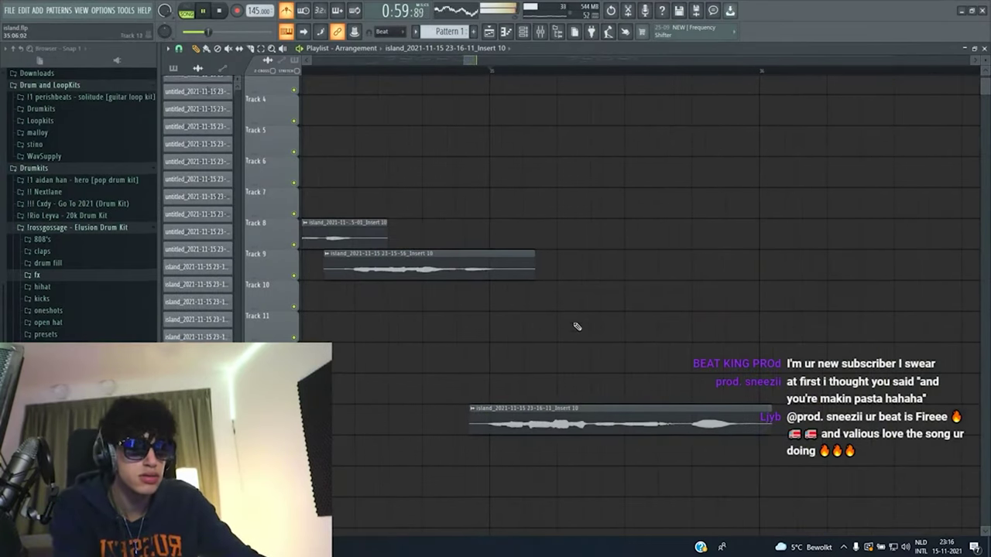
key("space")
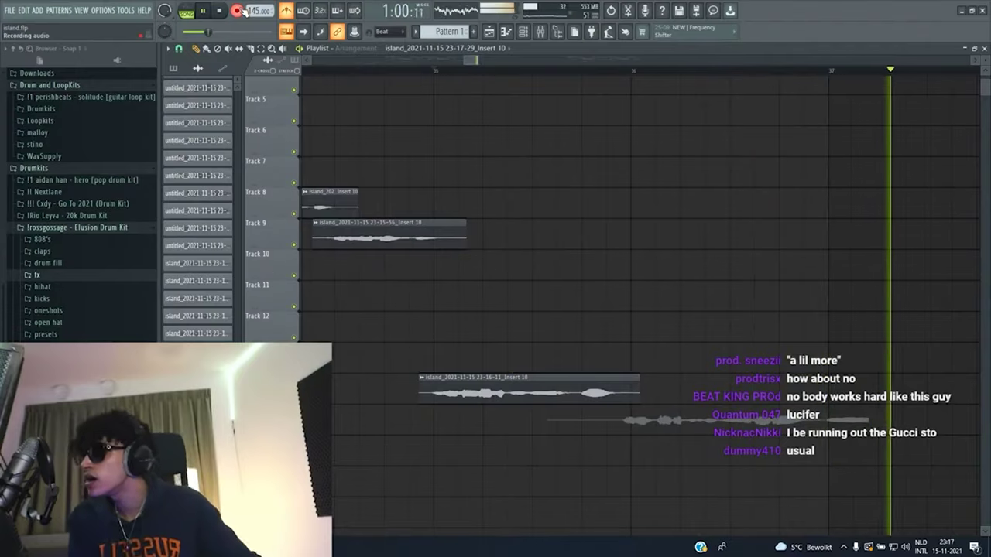
key("space")
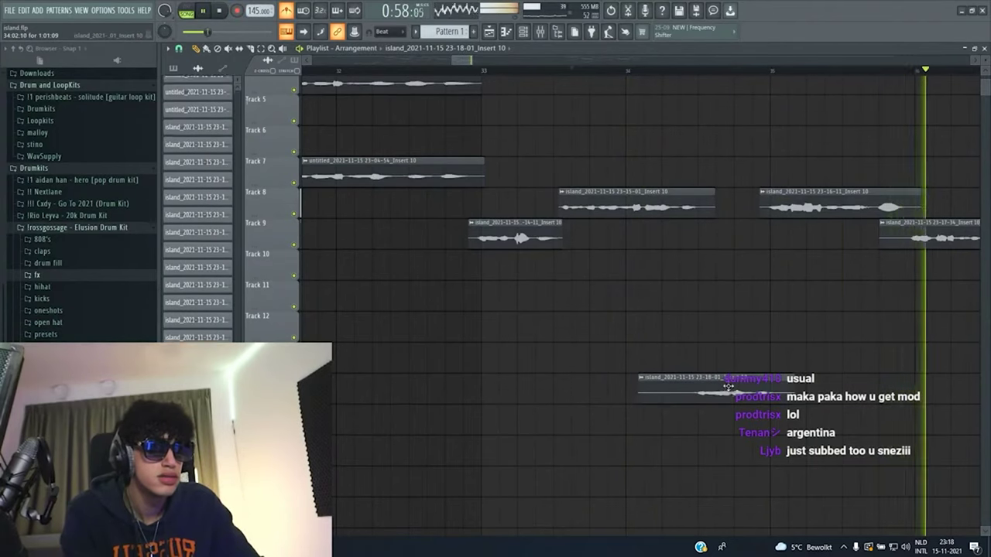
Select the Track 14 take that starts just after bar 34 and move it up to Track 9.
scroll(729, 386, "down", 3)
scroll(887, 273, "up", 2)
left_click(557, 394, "ctrl")
key("shift+Up")
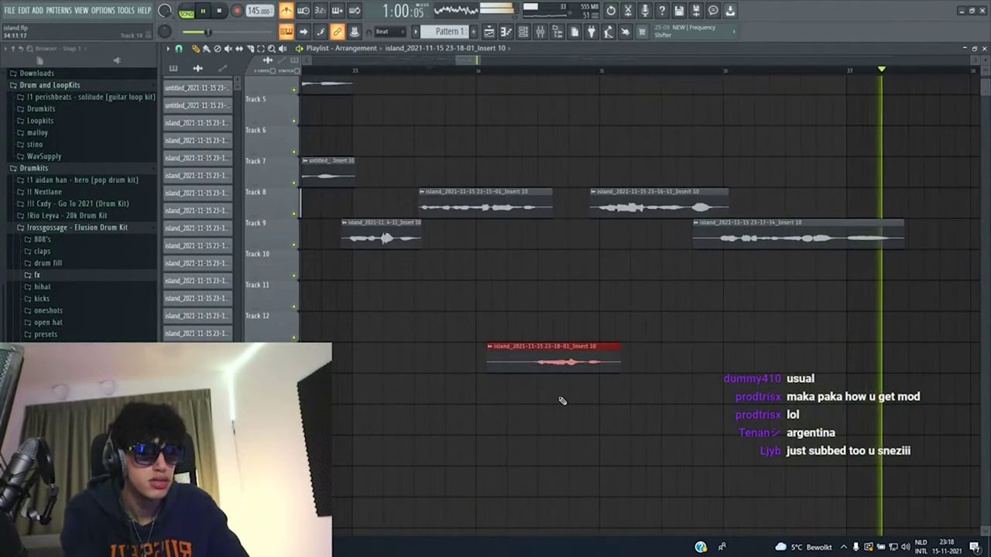
key("shift+Up")
key("shift+Up")
key("shift+Up")
key("shift+Up")
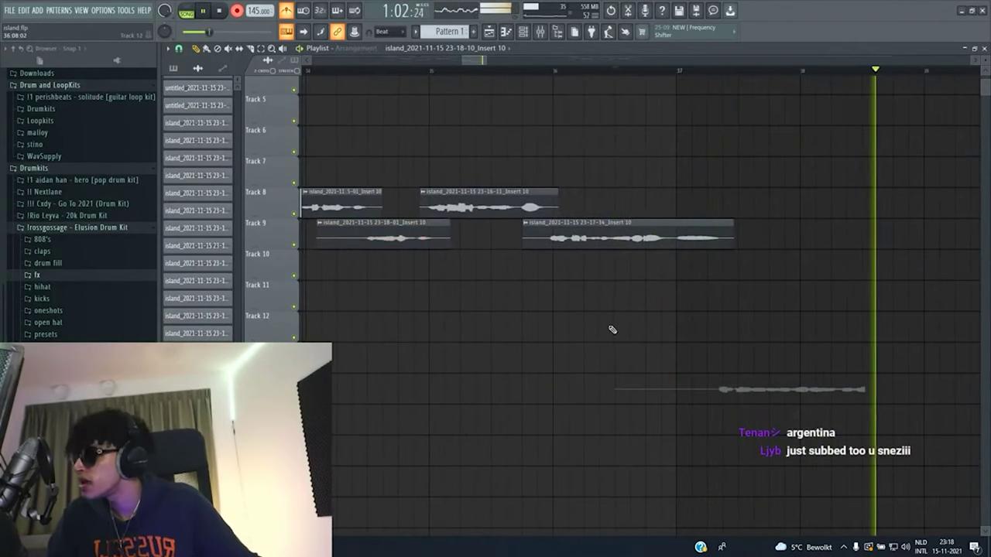
Record a vocal line onto Track 14 from about the middle of bar 36 and trim its silent start to just after bar 37.
left_click(237, 11)
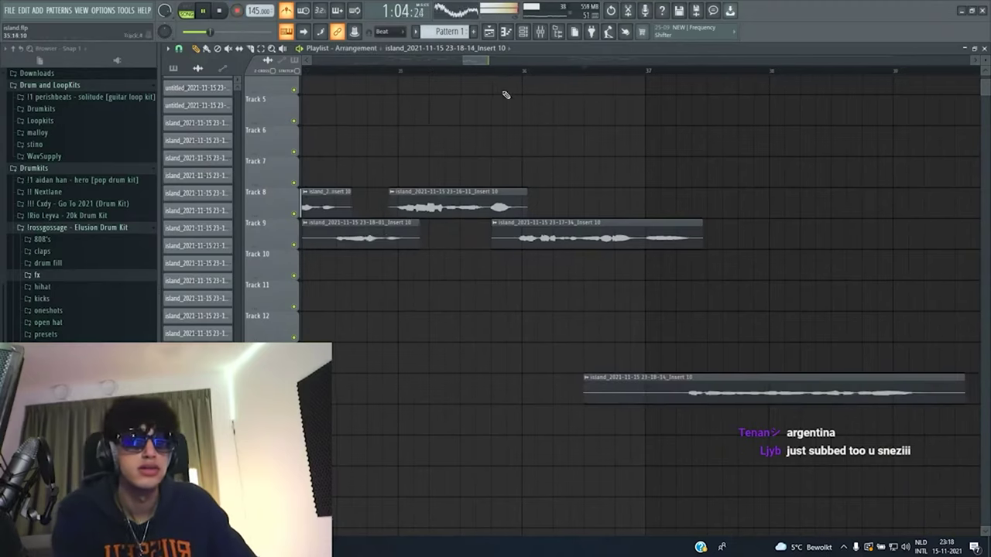
left_click(505, 71)
left_click_drag(629, 394, 717, 393)
scroll(715, 393, "up", 2)
Select the trimmed take starting just after bar 37 and move it up to Track 8.
left_click_drag(738, 345, 686, 397, "ctrl")
key("shift+Up")
key("shift+Up")
key("shift+Up")
key("shift+Up")
key("shift+Up")
key("shift+Up")
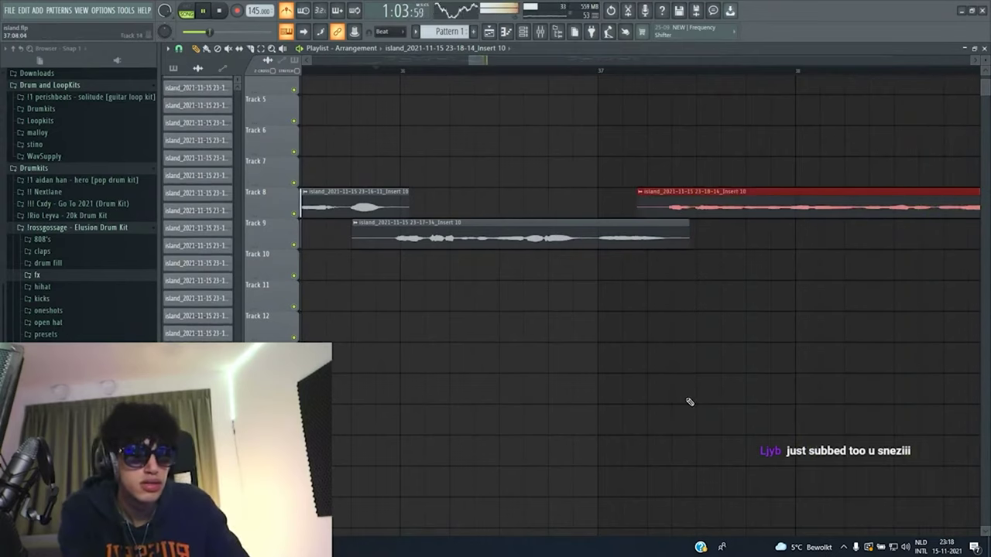
Play back the newly recorded Track 14 take from bar 39.
scroll(665, 376, "down", 3)
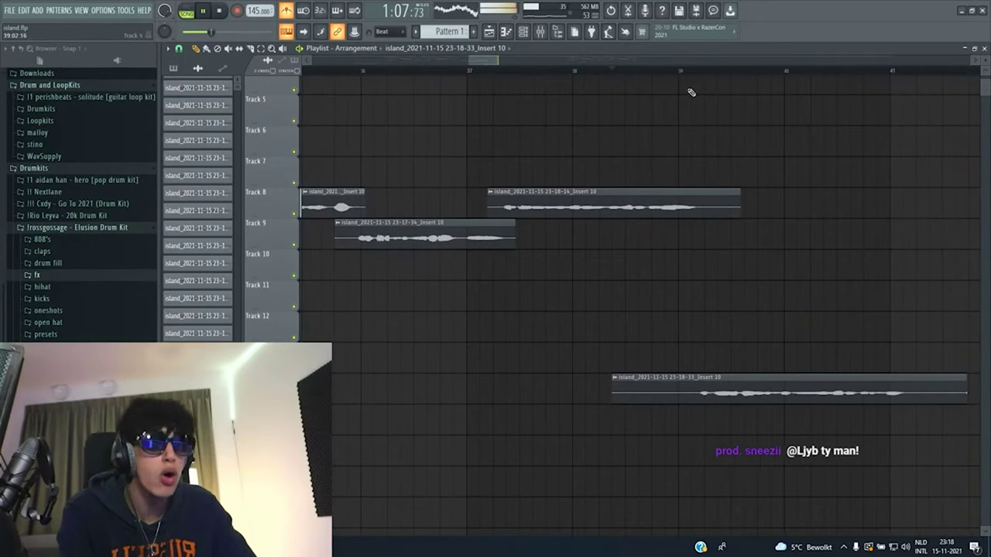
left_click(679, 73)
scroll(752, 377, "up", 2)
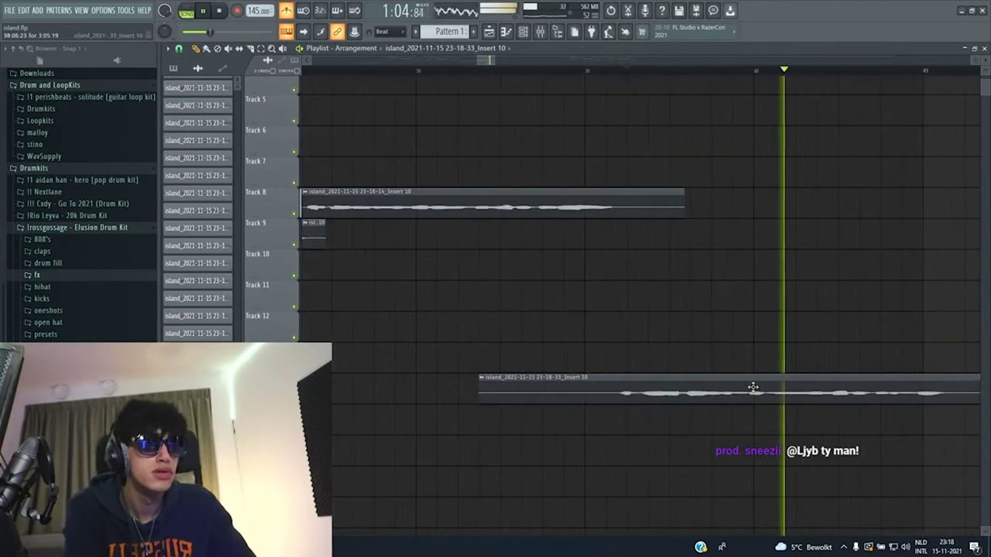
scroll(754, 388, "down", 4)
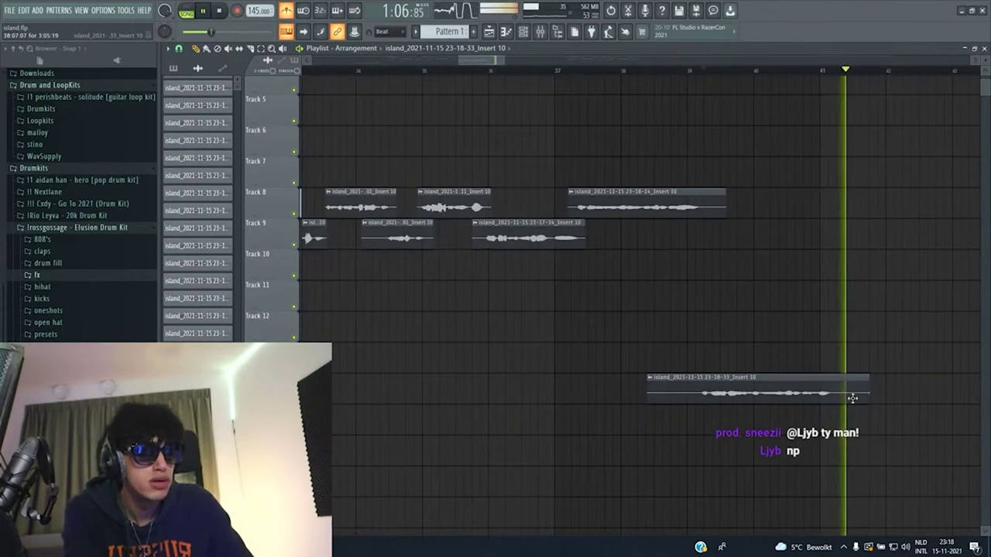
Trim the Track 14 take to run from just after bar 39 to just after bar 41, and move it up to Track 9.
left_click_drag(850, 398, 679, 411)
key("shift+Up")
key("shift+Up")
key("shift+Up")
key("shift+Up")
key("shift+Up")
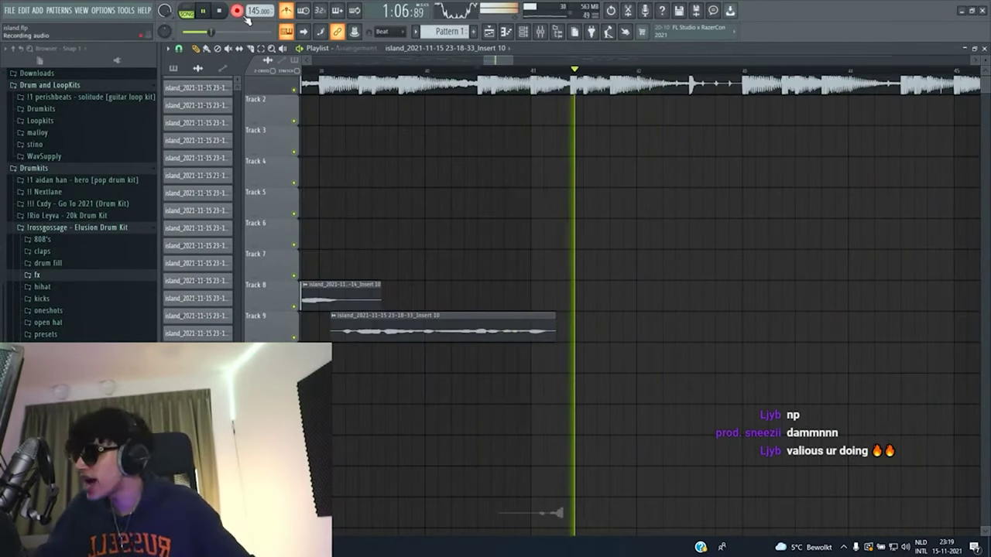
Record the next vocal line onto Track 15 from late in bar 40 and play it back.
left_click(238, 11)
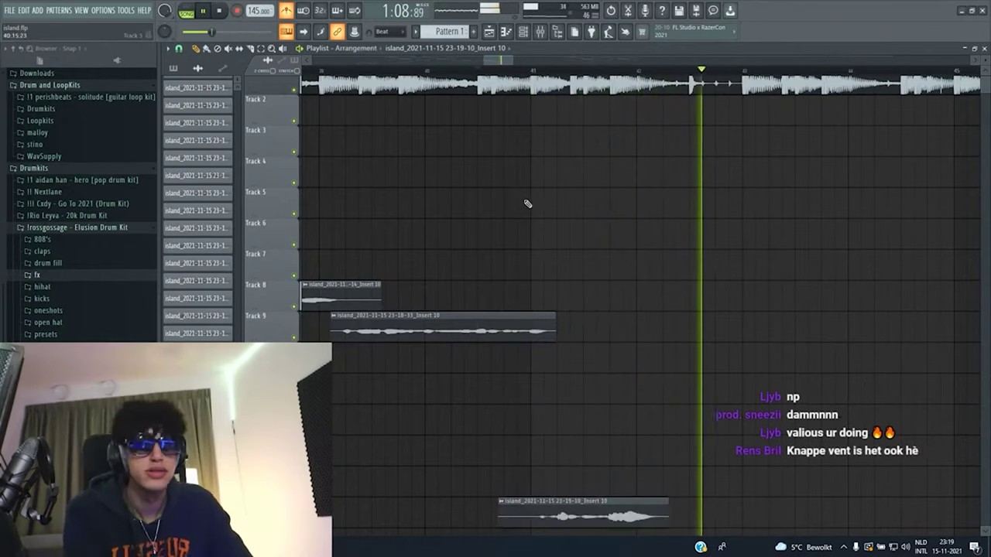
scroll(577, 181, "down", 2)
scroll(635, 302, "up", 2)
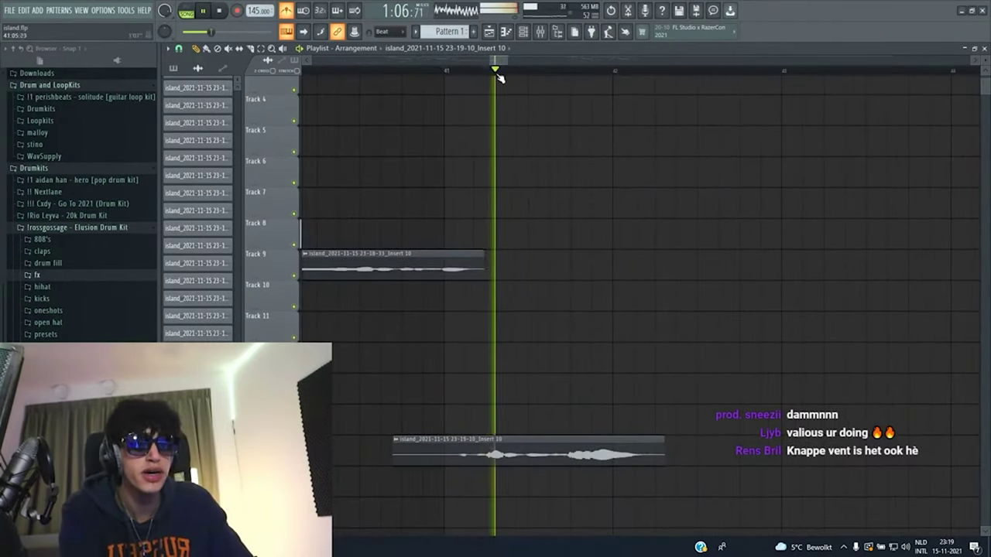
Record another vocal line onto Track 14 from late in bar 41, replay from bar 41, and trim the take's silent start to bar 42.
left_click(237, 11)
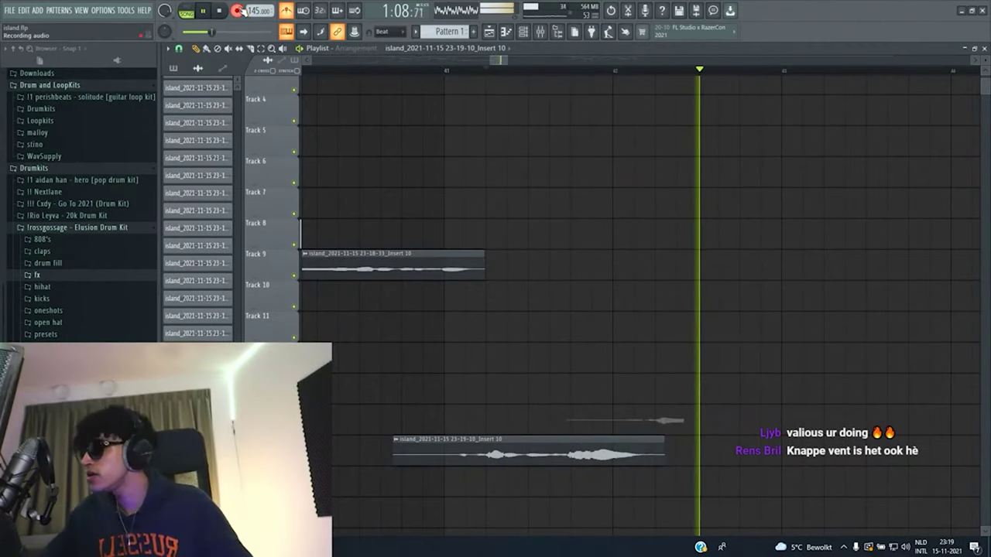
left_click(447, 70)
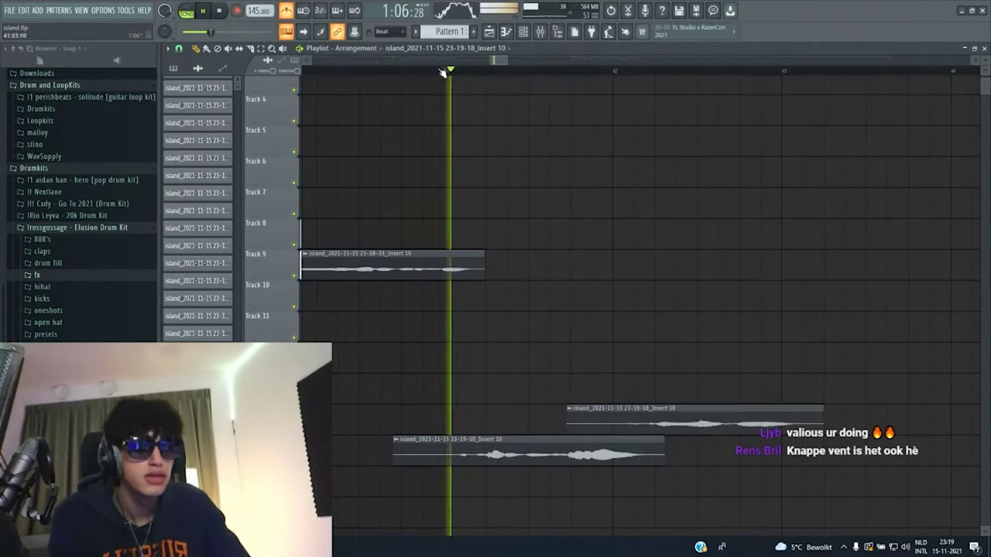
scroll(713, 418, "up", 1)
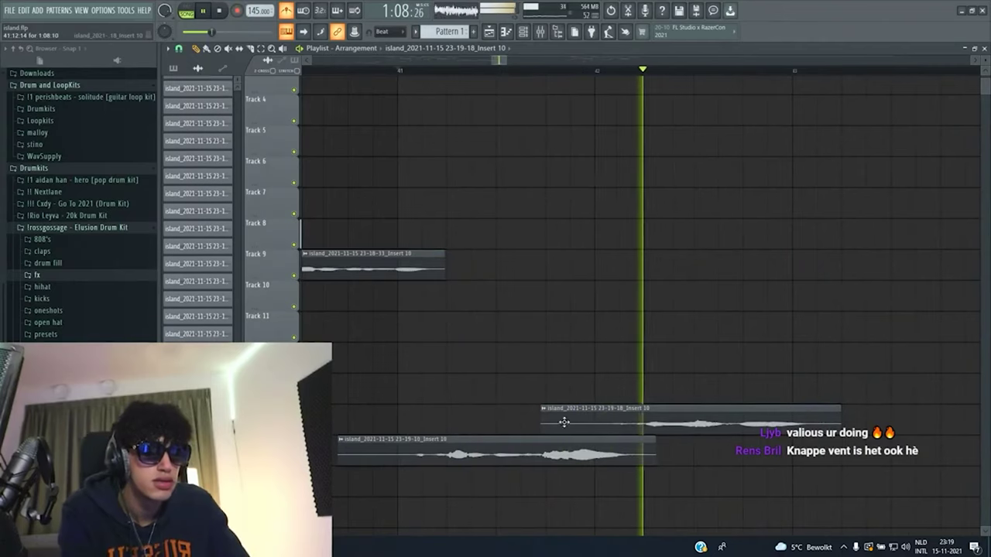
left_click_drag(544, 430, 601, 437)
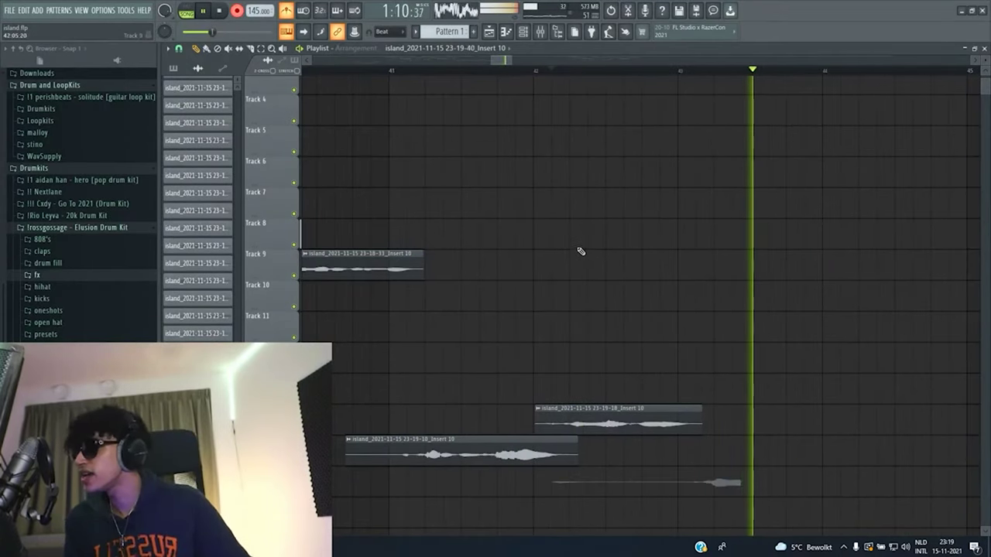
Record one vocal line onto Track 16 from just after bar 42 and another onto Track 18 from late in bar 42.
left_click(238, 10)
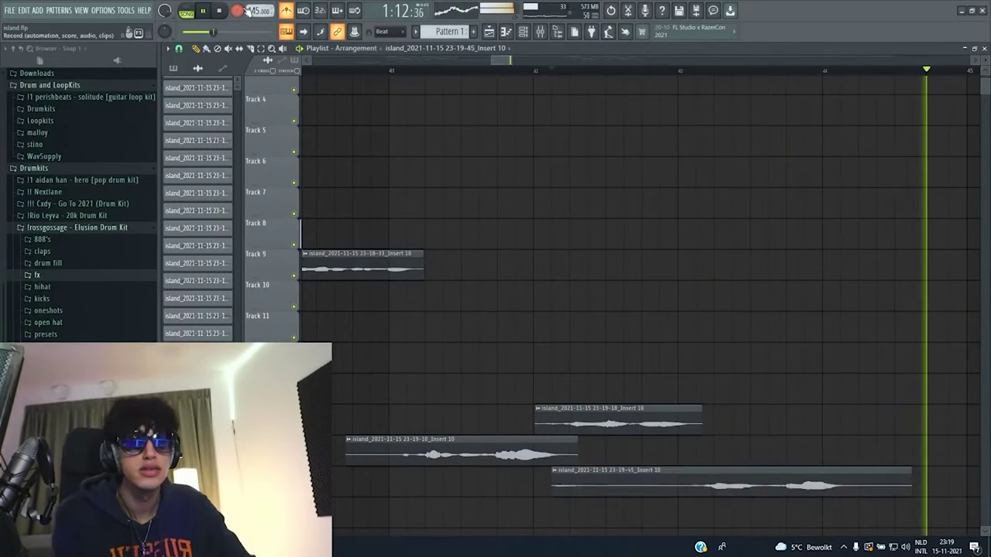
left_click(238, 12)
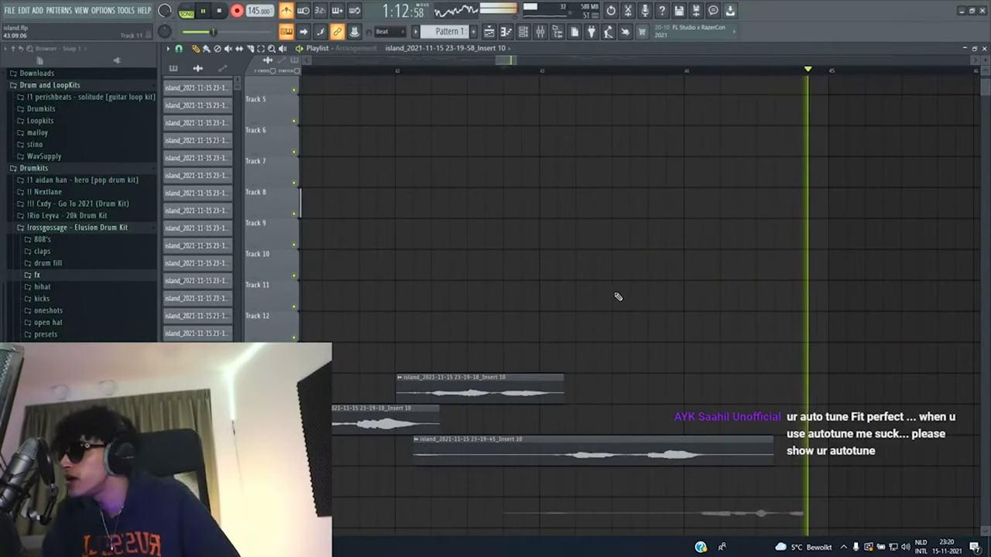
left_click(240, 14)
Stop playback and replay the recorded vocals from just before bar 33.
scroll(732, 495, "down", 1)
scroll(679, 405, "down", 3)
key("space")
scroll(651, 348, "down", 4)
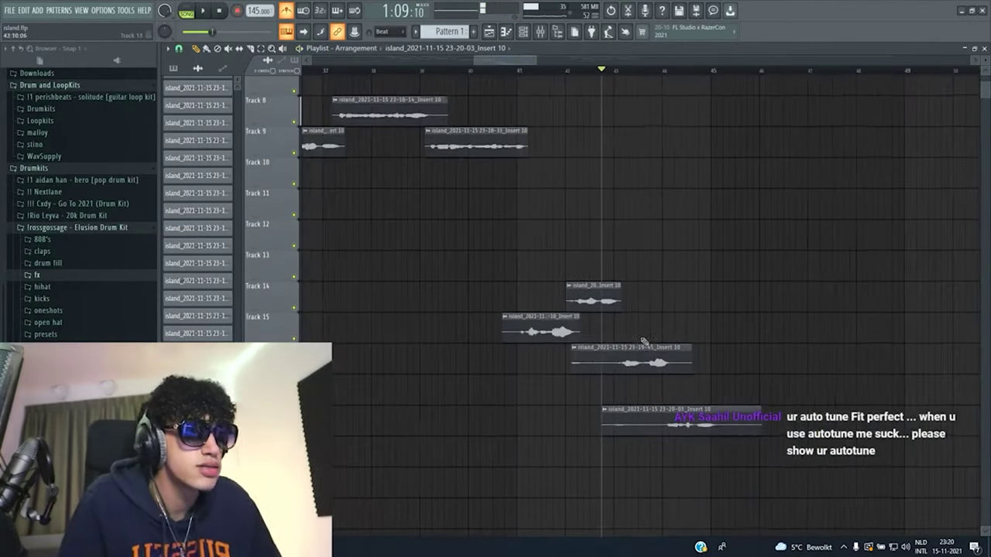
scroll(565, 244, "up", 3)
scroll(479, 145, "down", 3)
scroll(398, 107, "up", 3)
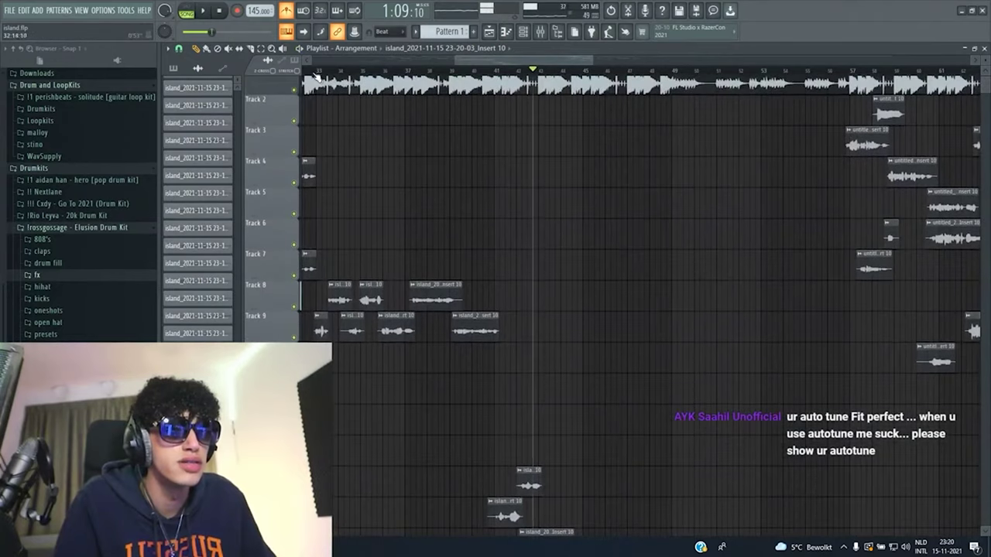
scroll(449, 279, "down", 3)
scroll(507, 379, "up", 3)
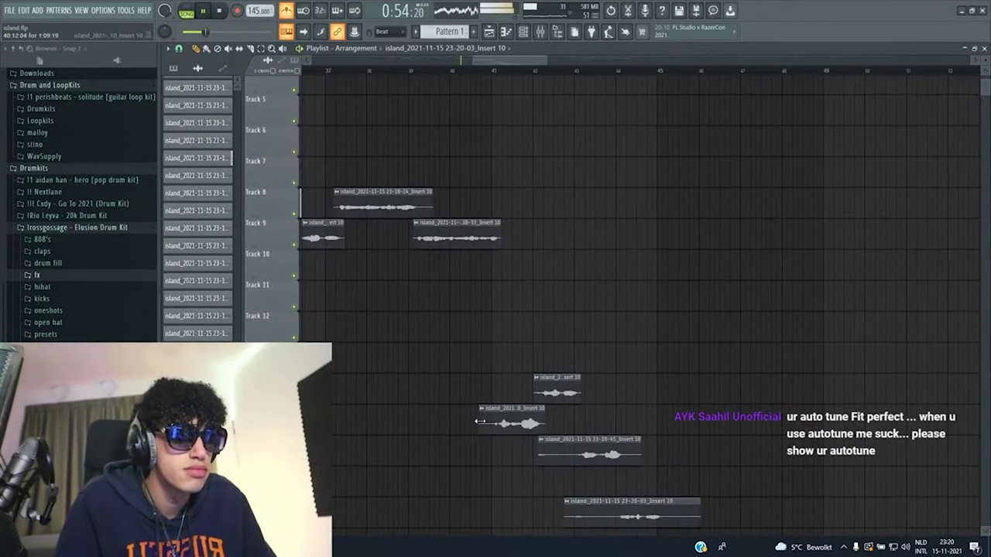
Select the four new takes between bars 41 and 46 and move them up seven tracks, onto Tracks 7, 8, 9 and 11.
left_click_drag(486, 374, 713, 526)
key("shift+Up")
key("shift+Up")
key("shift+Up")
key("shift+Up")
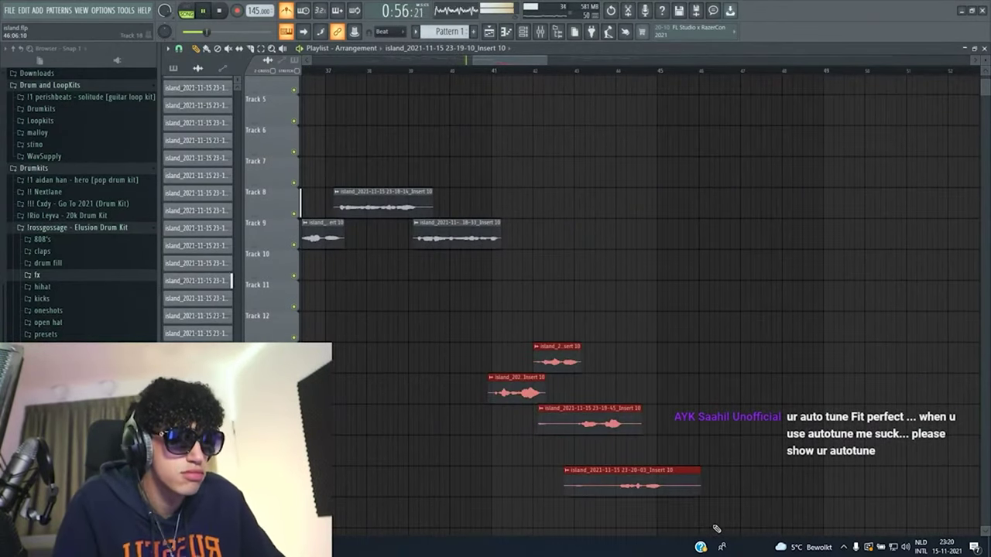
key("shift+Up")
key("shift+Up")
key("shift+Up")
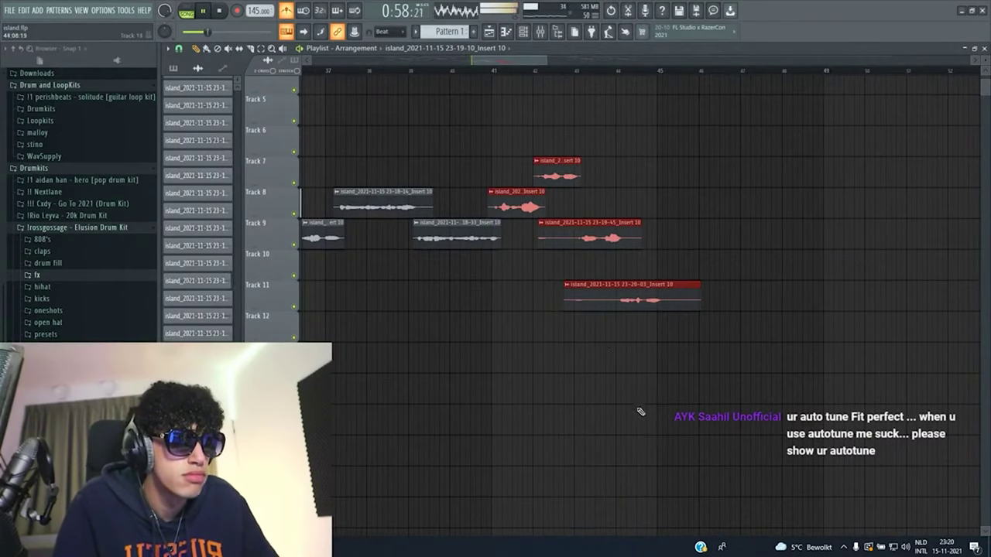
left_click(640, 412)
Select the Track 7 take at bar 42 and move it down to Track 10.
scroll(540, 239, "up", 2)
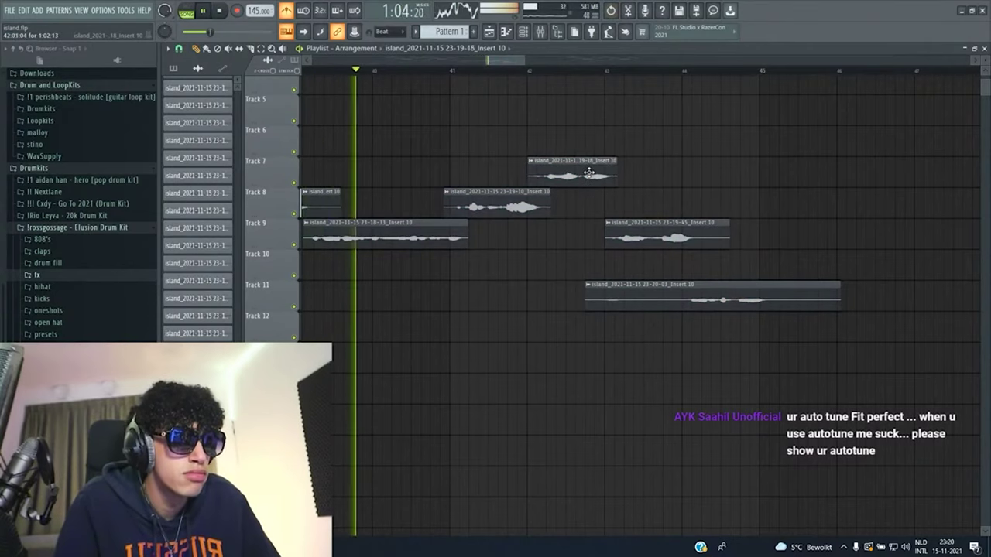
left_click_drag(583, 172, 593, 176)
key("shift+Down")
key("shift+Down")
key("shift+Down")
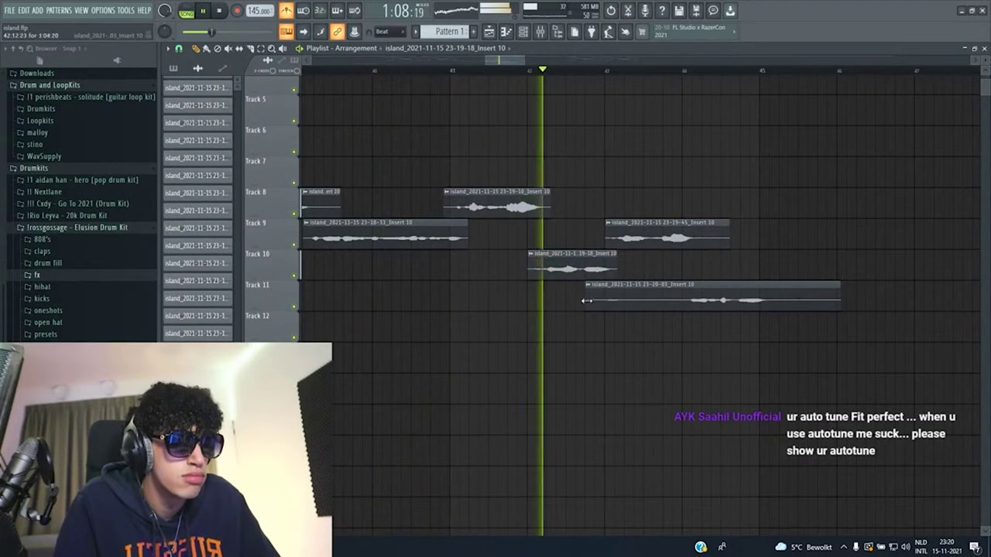
Trim the Track 11 take's silent start to bar 44 and its silent end to just after bar 45.
left_click_drag(586, 301, 684, 325)
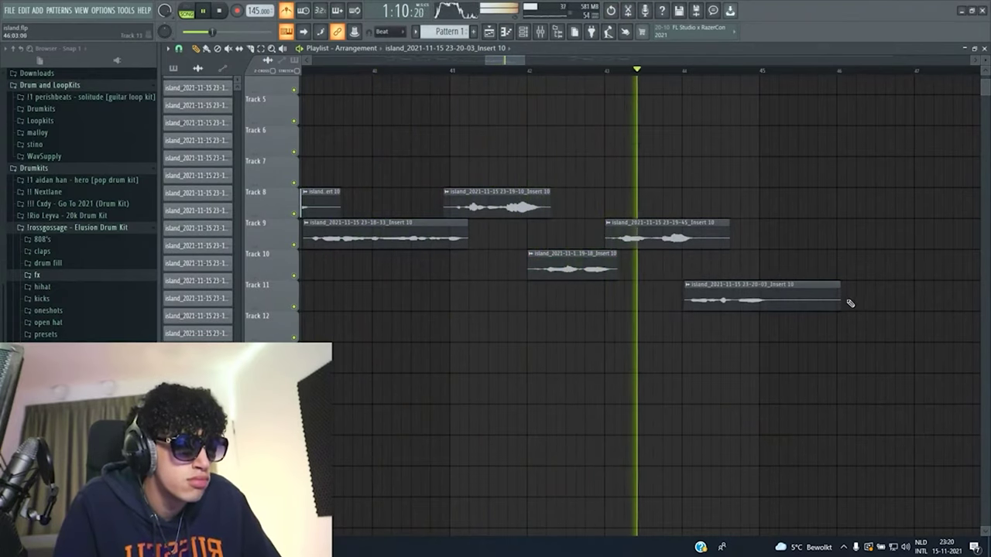
left_click_drag(846, 301, 774, 325)
left_click(752, 298)
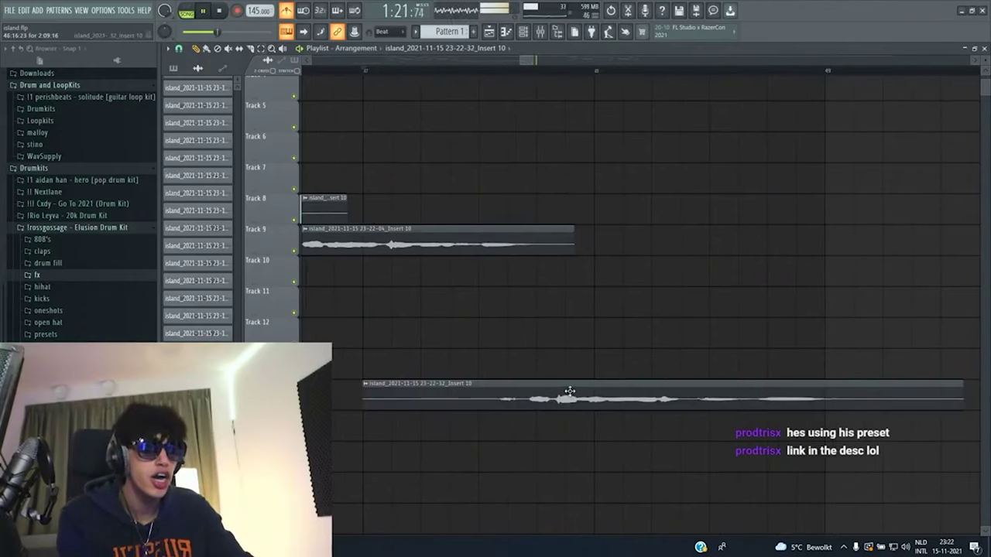
Record the next vocal line onto Track 15 from about the middle of bar 48 and nudge the take slightly later.
scroll(570, 393, "down", 5)
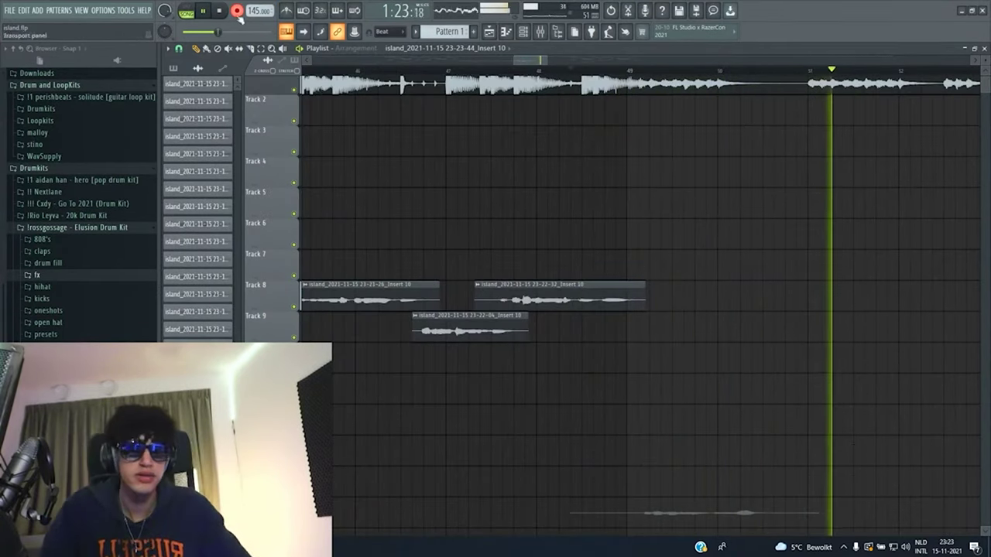
scroll(765, 496, "down", 1)
scroll(765, 496, "up", 2)
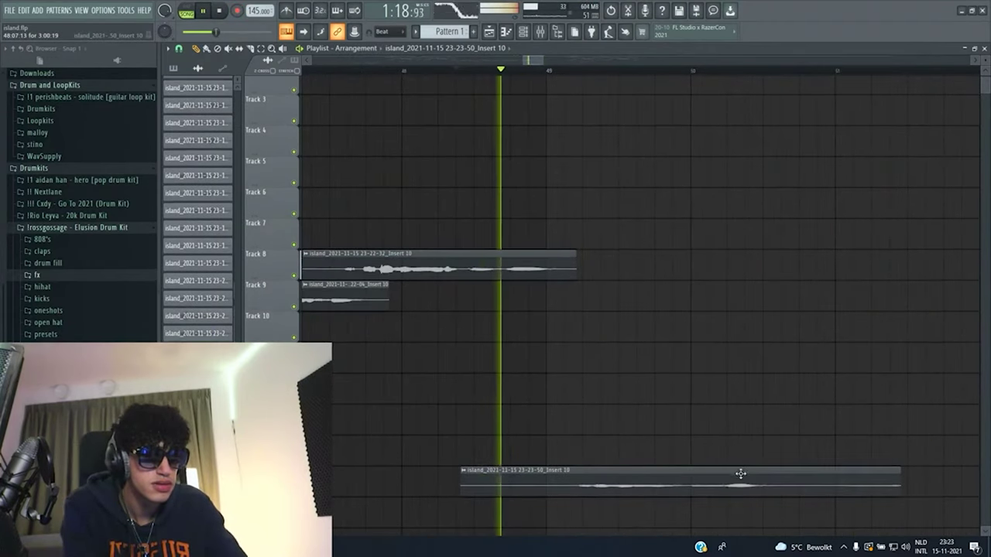
left_click_drag(744, 481, 746, 481)
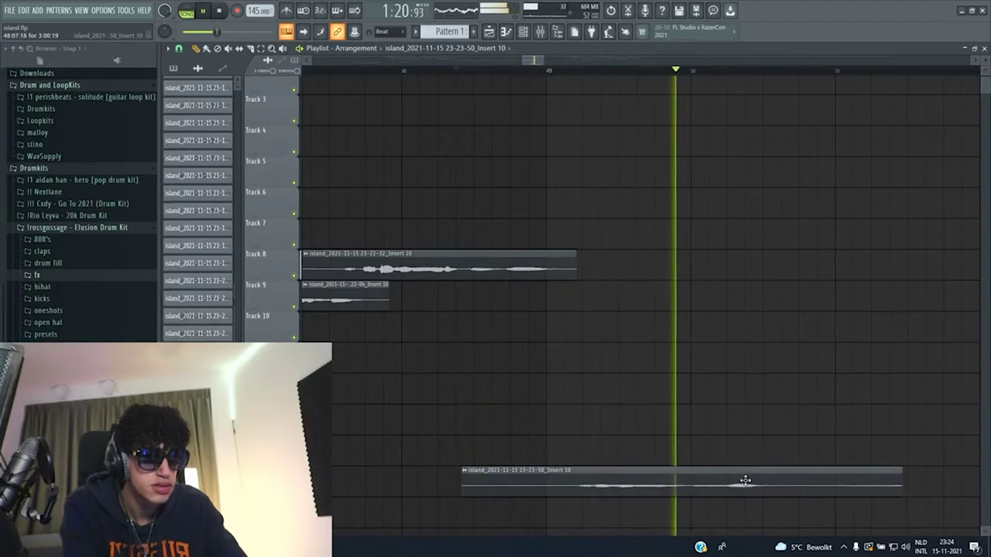
Trim the Track 15 take's silent end to just before bar 51.
left_click_drag(899, 489, 816, 493)
scroll(720, 482, "down", 3)
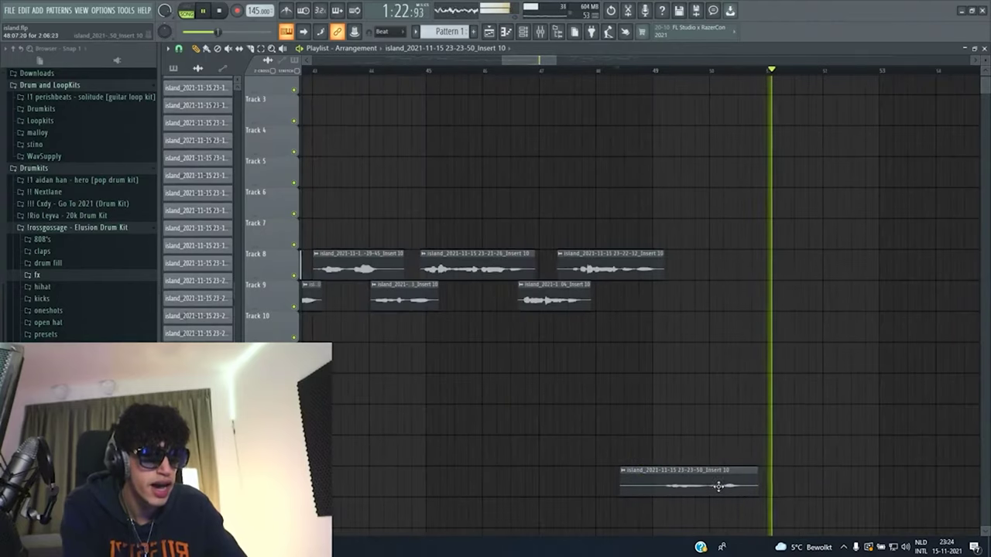
scroll(852, 465, "up", 3)
key("space")
scroll(503, 95, "up", 1)
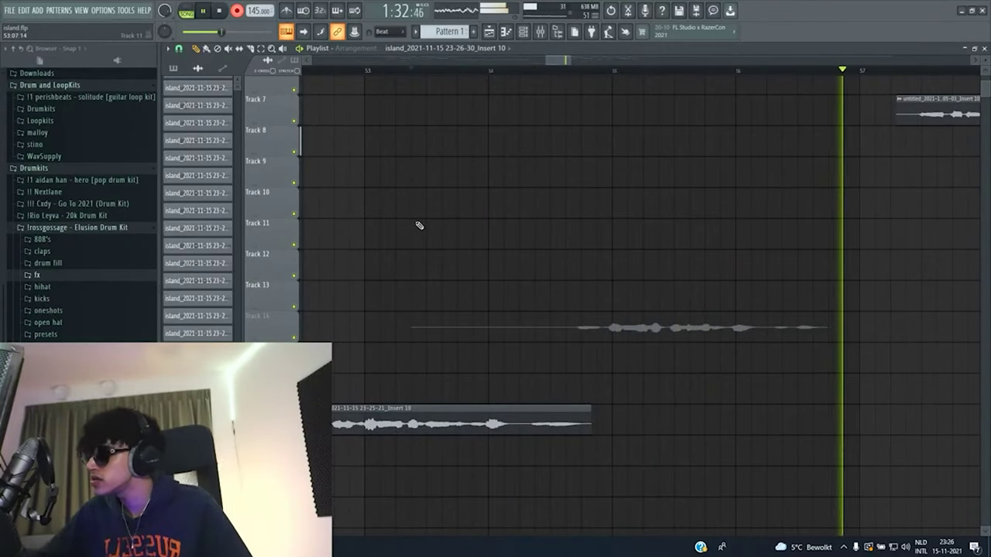
Record the vocal line onto Track 14 from about the middle of bar 53 and route the take to the Vocals mixer track.
left_click(237, 12)
double_click(552, 320)
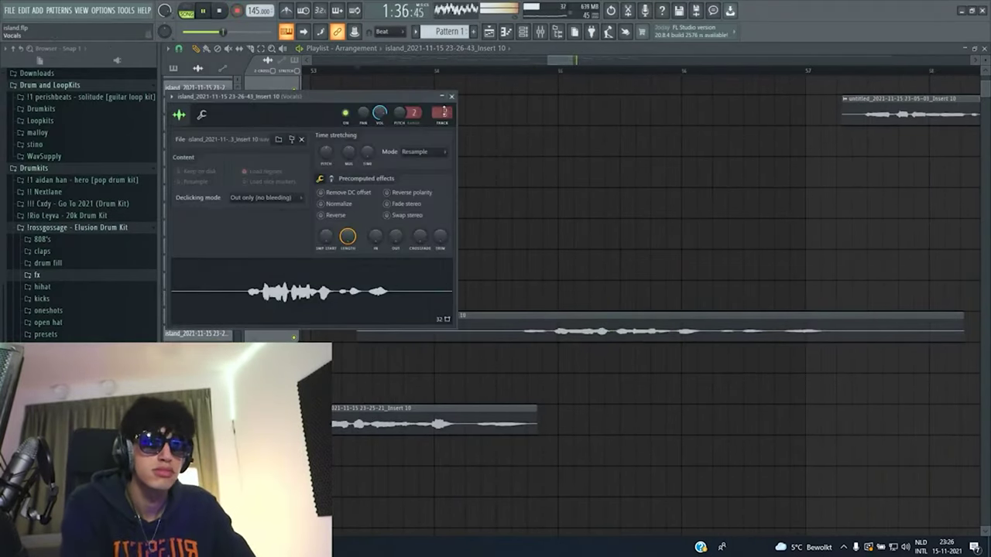
left_click(451, 97)
scroll(582, 162, "down", 4)
key("space")
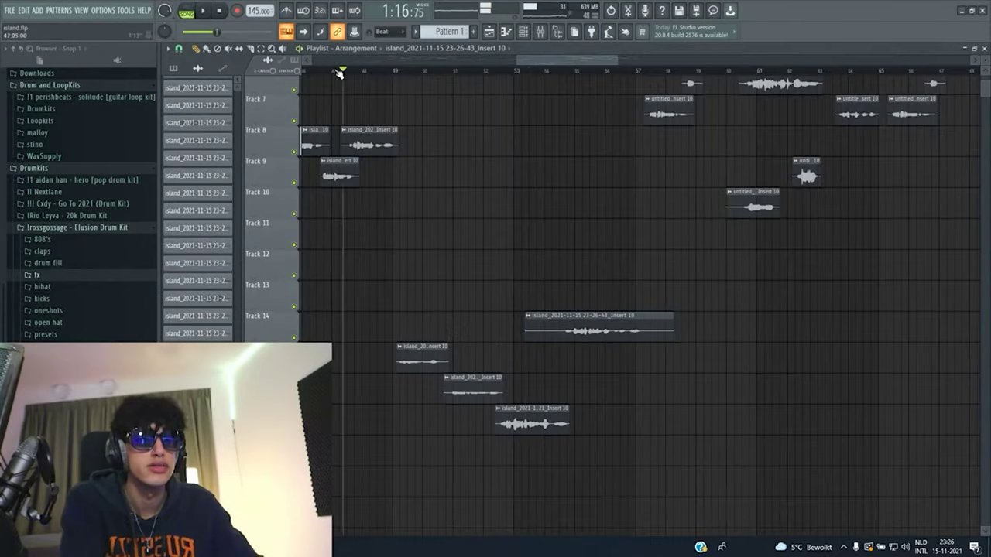
Select mixer Insert 10 and record an ad-lib take onto Track 18 from just after bar 33 to just after bar 35.
left_click_drag(339, 73, 155, 72)
scroll(511, 193, "down", 4)
key("F9")
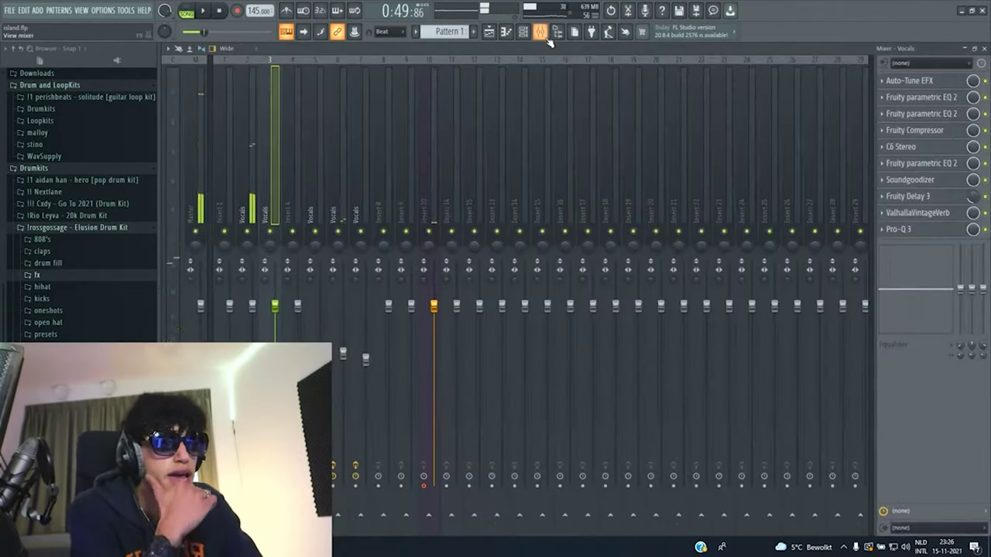
left_click(431, 205)
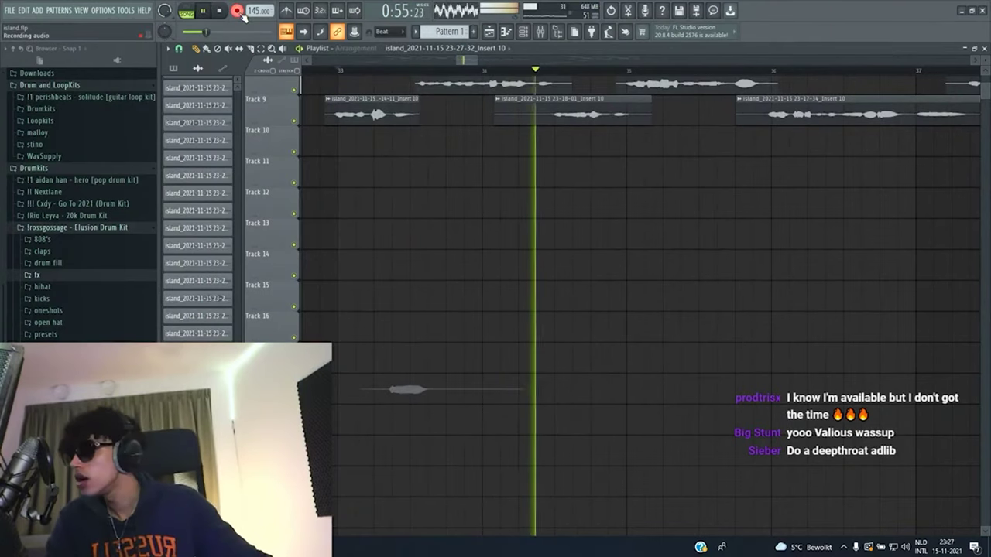
left_click(238, 11)
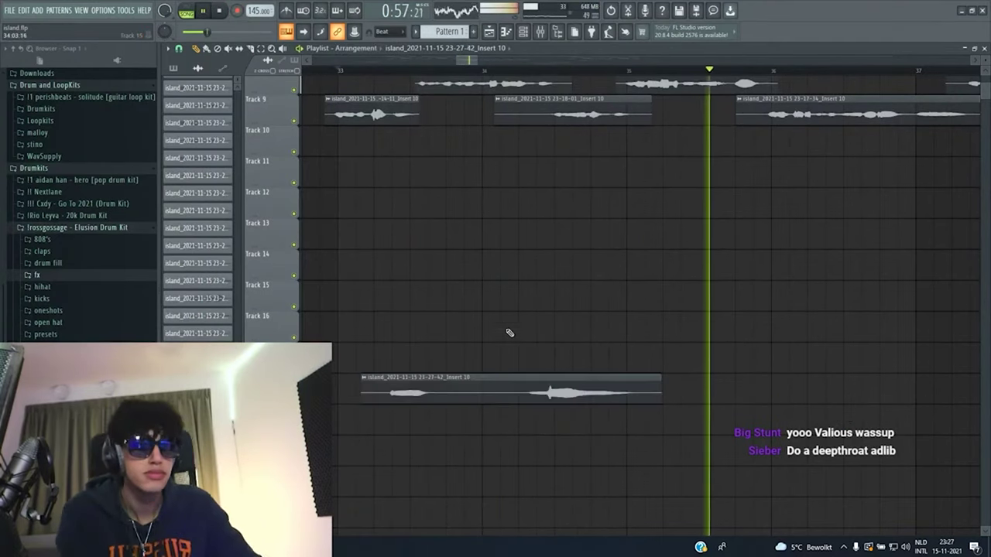
Split the Track 18 ad-lib take just after bar 34 and nudge its second piece slightly later.
key("space")
key("space")
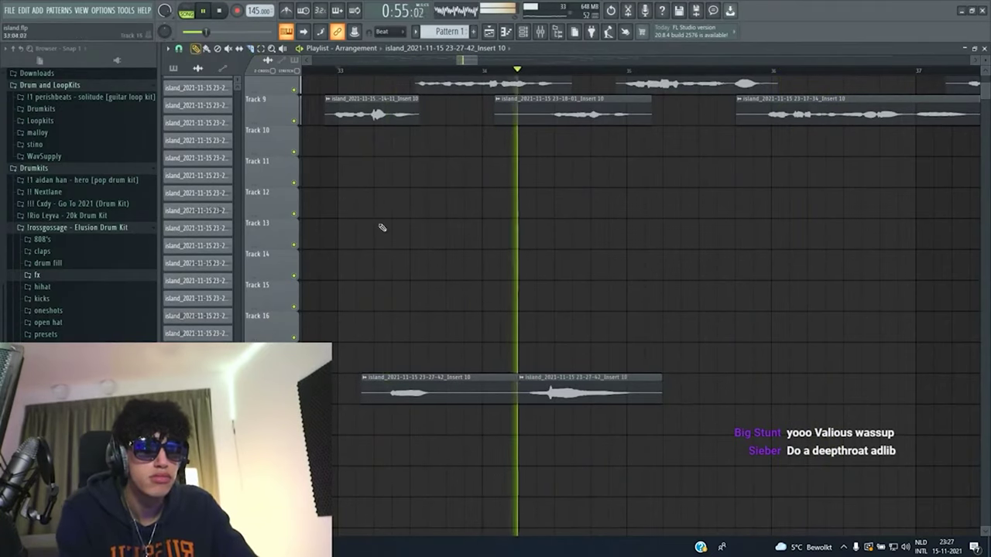
left_click_drag(542, 387, 555, 390)
scroll(591, 363, "down", 4)
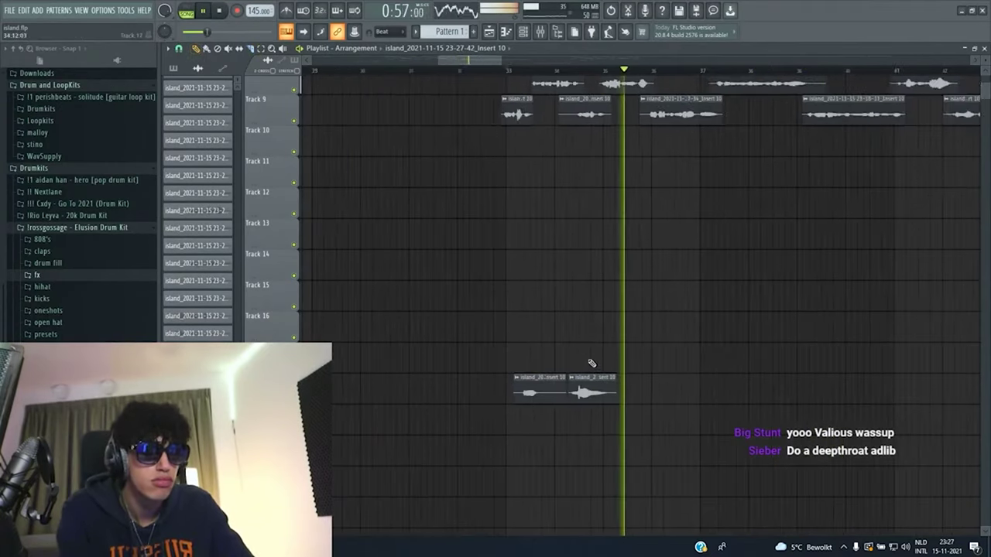
scroll(672, 298, "up", 3)
scroll(654, 283, "up", 2)
Record two ad-libs, onto Track 19 from the middle of bar 34 and onto Track 20 from the middle of bar 35.
left_click(377, 72)
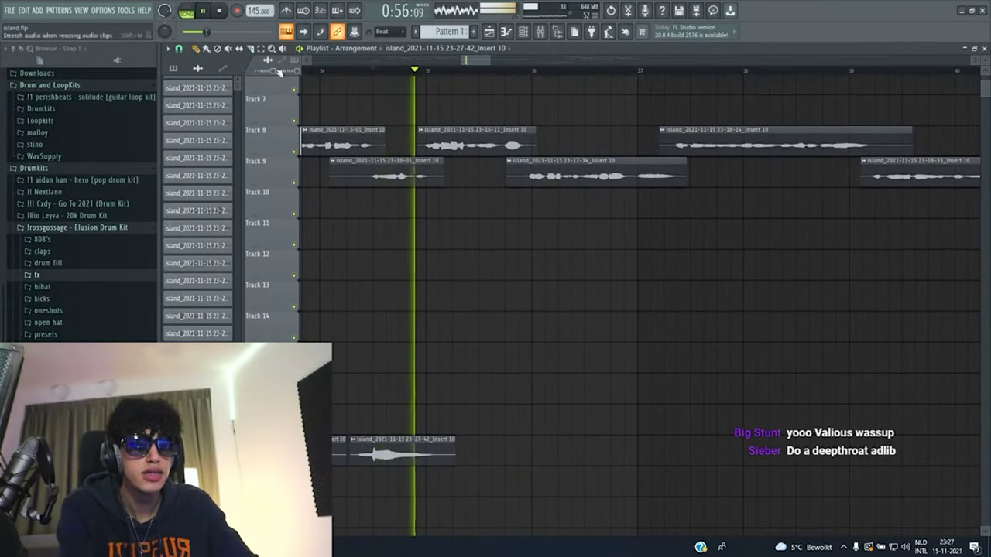
left_click(239, 10)
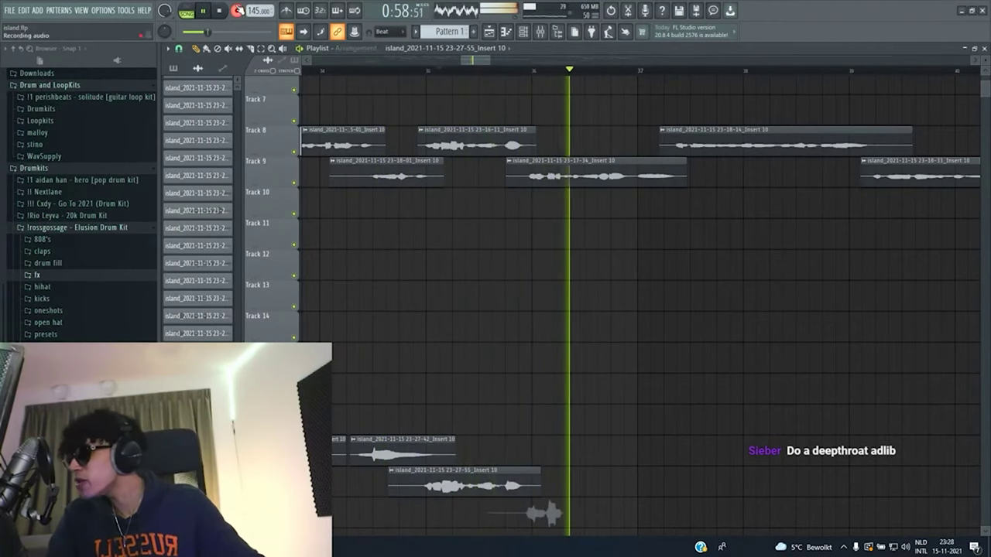
left_click(240, 10)
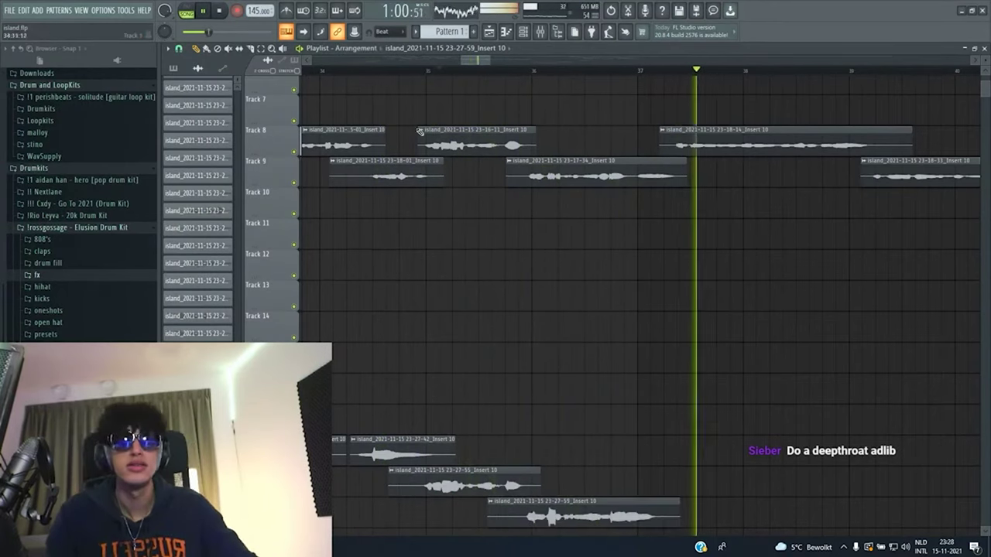
Try recording an ad-lib onto Track 21 from bar 38 and delete the take.
scroll(618, 198, "down", 3)
scroll(780, 246, "up", 2)
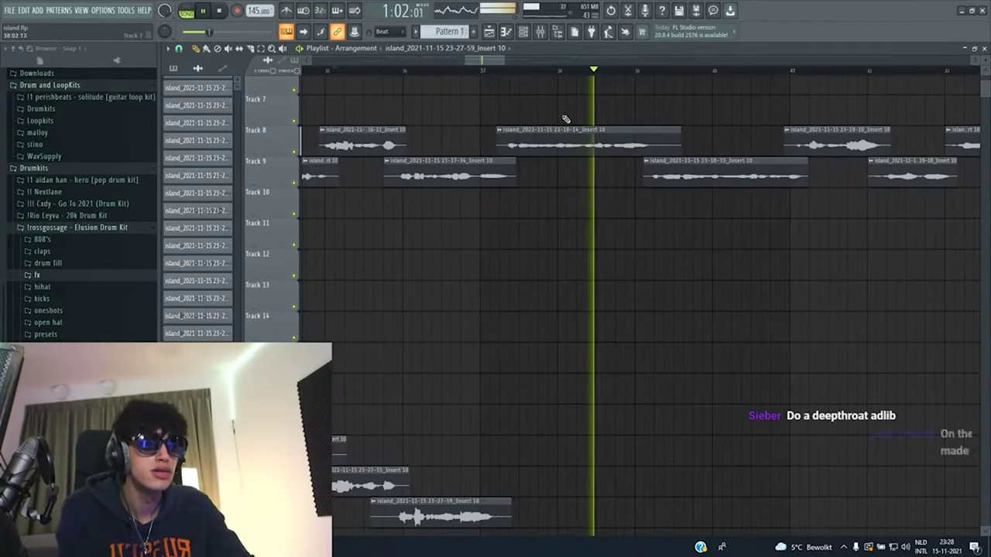
left_click(524, 72)
left_click(238, 11)
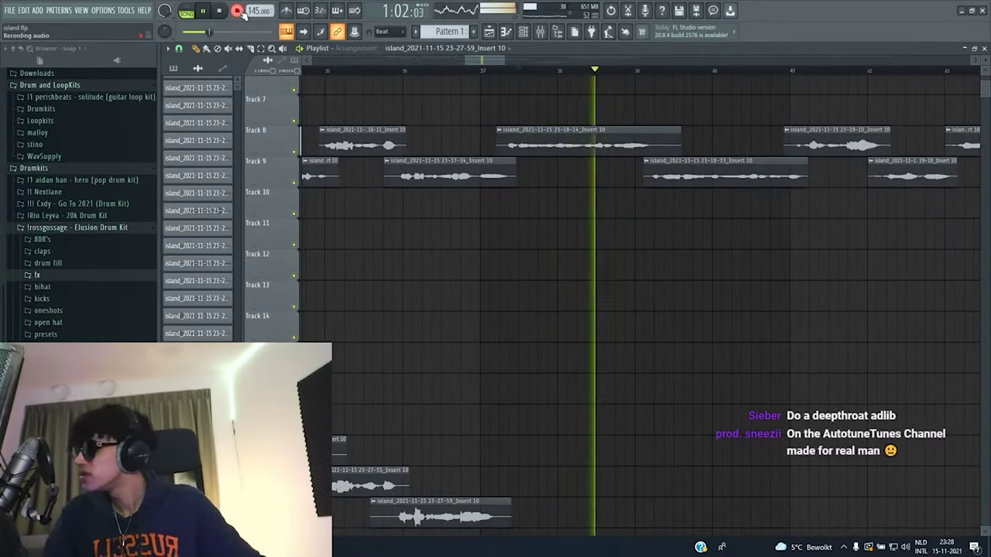
key("space")
key("space")
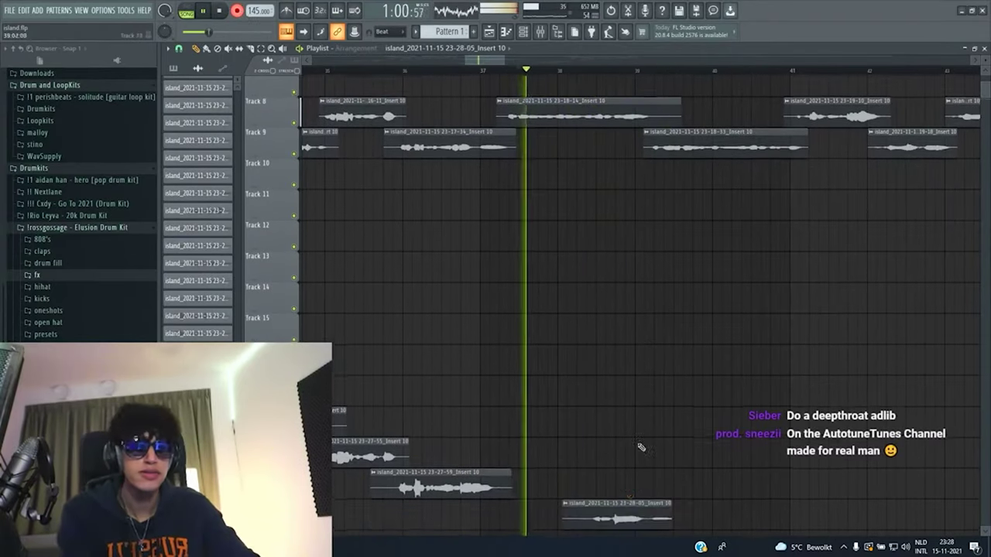
right_click(623, 507)
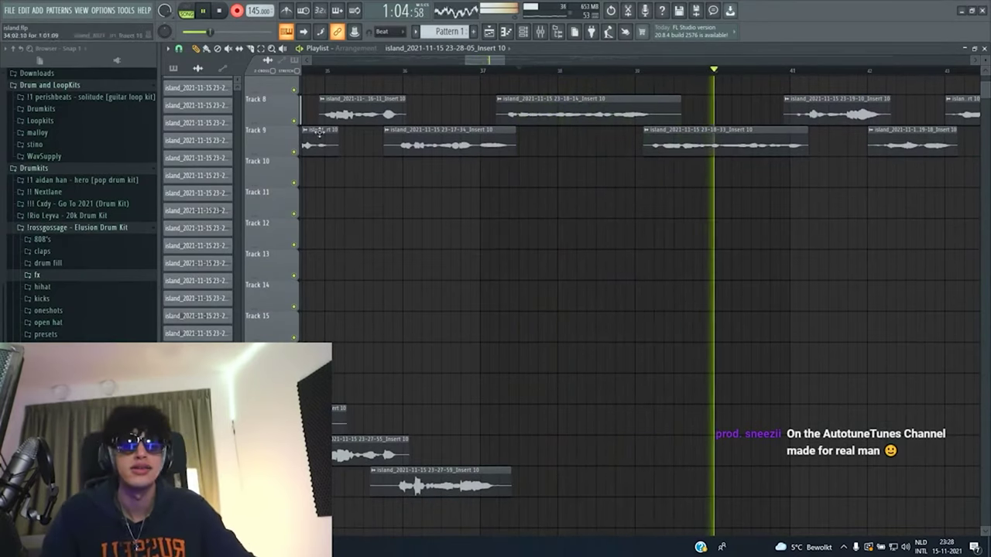
left_click(237, 11)
Record an ad-lib onto Track 21 from just after bar 40 to past the middle of bar 41.
scroll(610, 235, "down", 3)
scroll(771, 252, "up", 3)
scroll(775, 264, "up", 2)
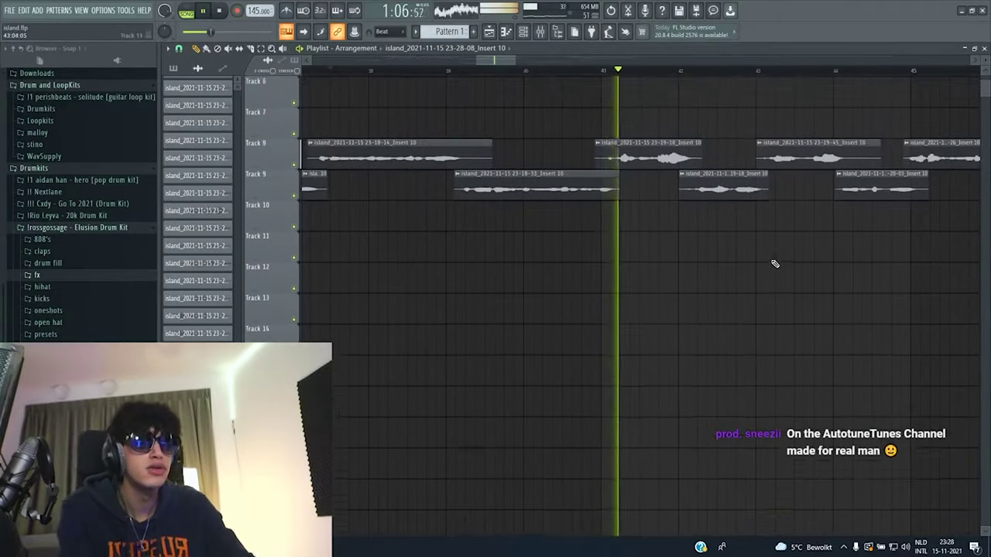
scroll(775, 263, "up", 2)
left_click(356, 71)
left_click(238, 12)
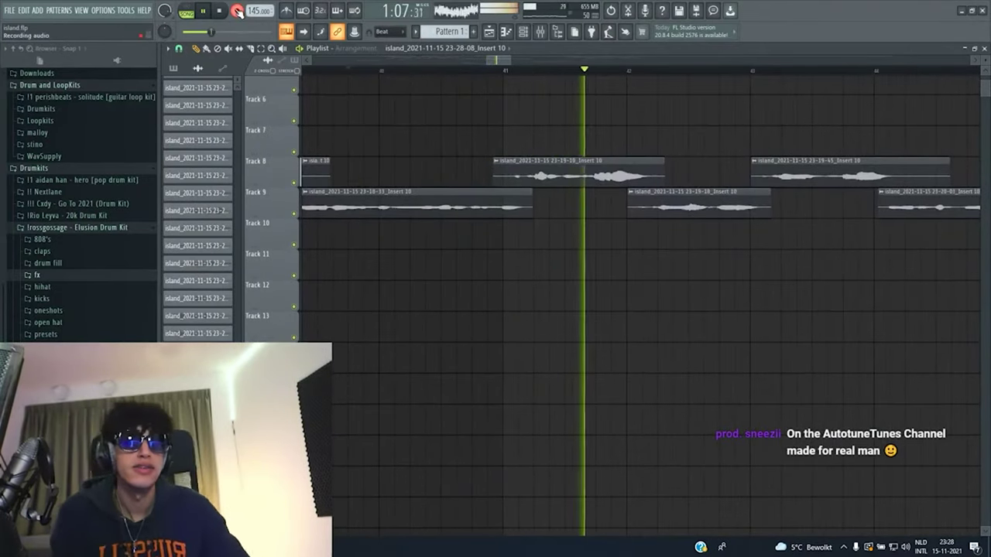
key("space")
scroll(423, 411, "down", 2)
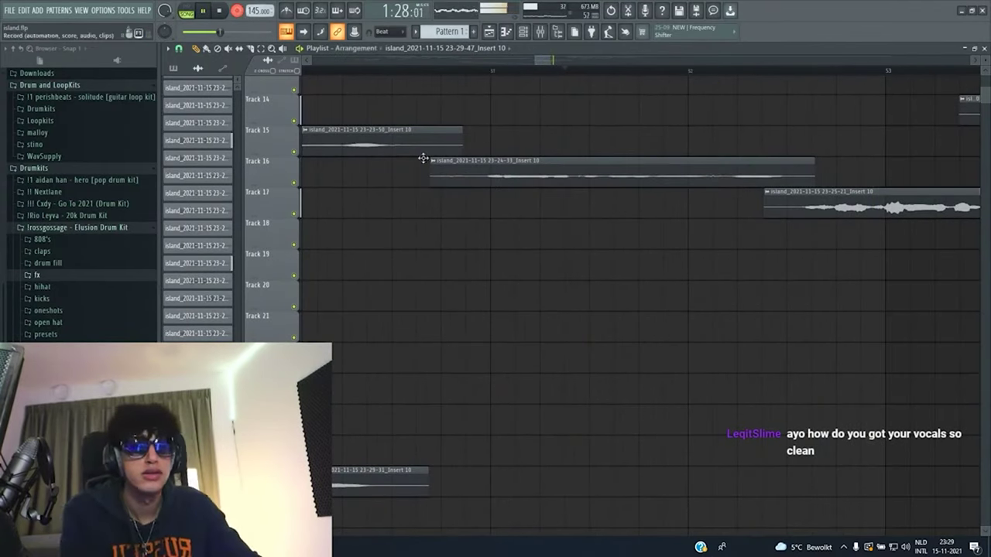
Record two more ad-libs, onto Track 27 at bar 54 and onto Track 29 from the second half of bar 55.
scroll(423, 159, "down", 3, "ctrl")
scroll(619, 241, "down", 1)
scroll(625, 217, "up", 3)
left_click(608, 71)
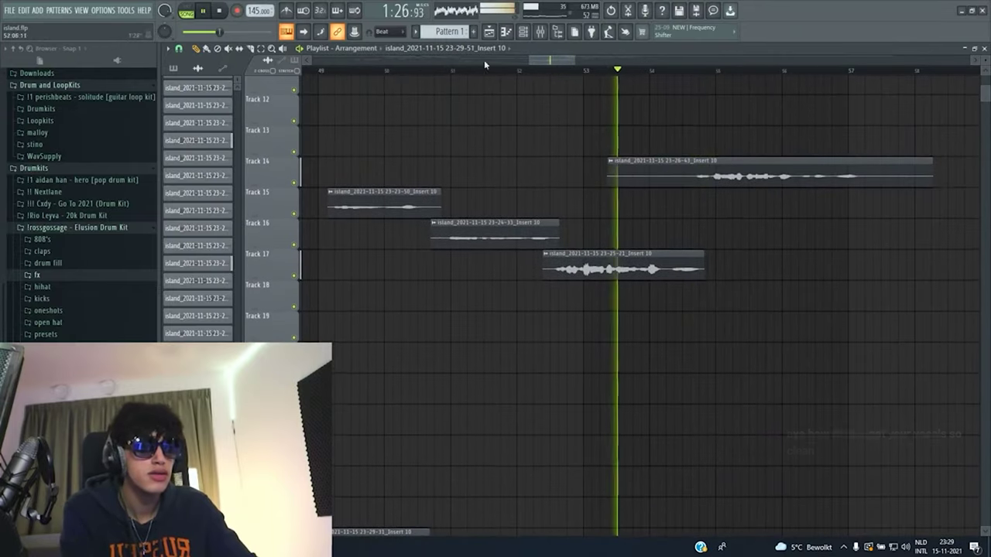
left_click(238, 10)
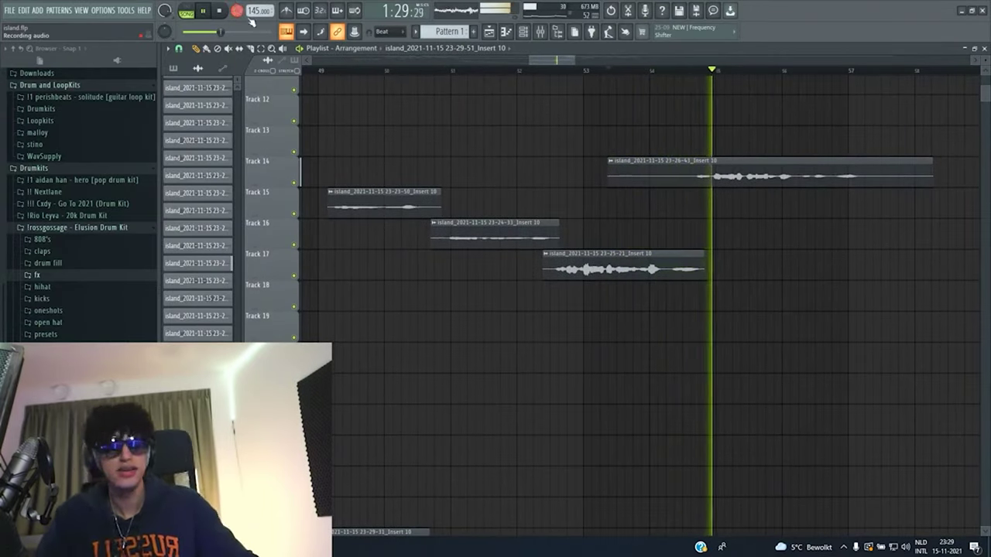
left_click(238, 11)
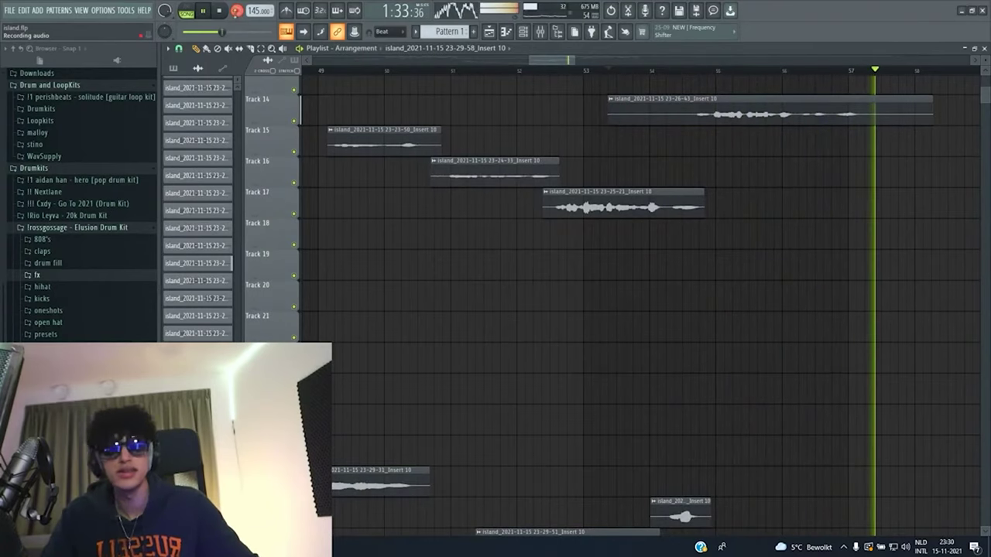
left_click(238, 10)
Trim the Track 14 take's silent end to just before bar 57.
scroll(895, 278, "up", 3)
scroll(898, 255, "up", 2)
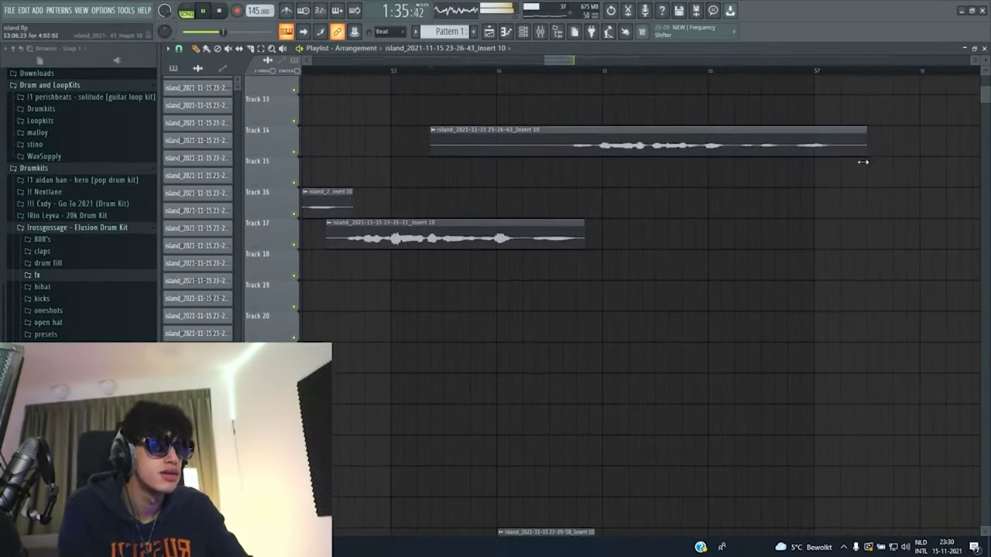
scroll(818, 194, "up", 2)
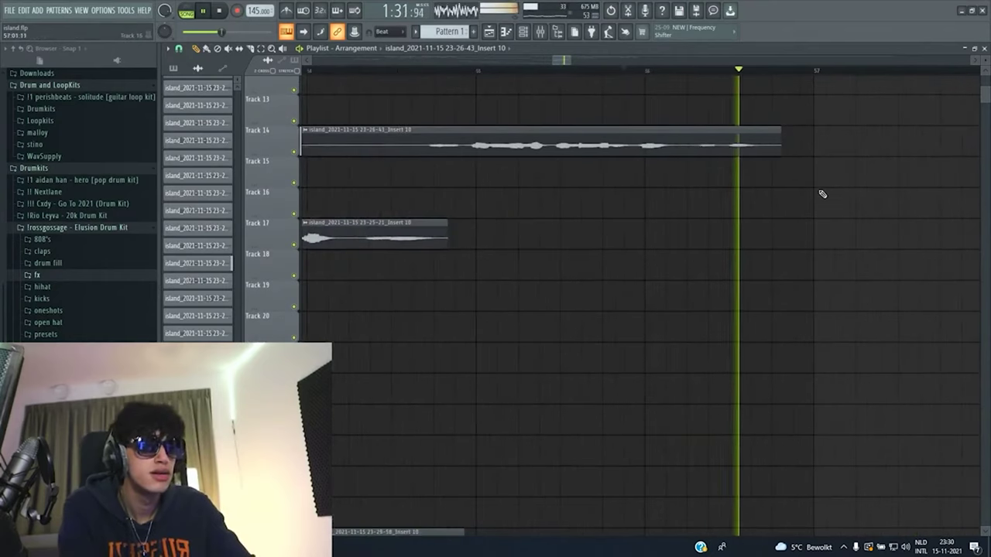
scroll(823, 195, "down", 1)
scroll(830, 223, "down", 3)
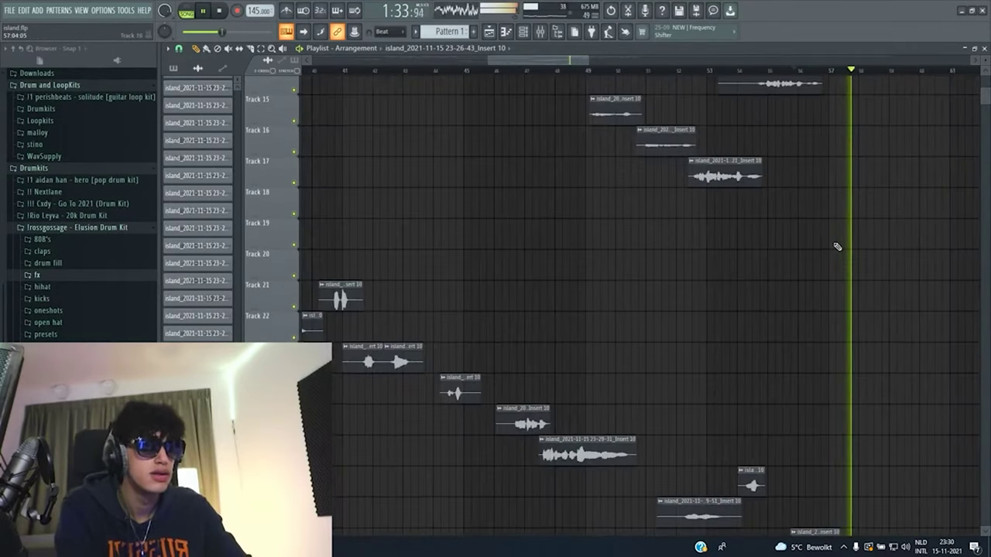
Stop playback and select the new ad-lib takes below the lead vocals.
key("space")
scroll(808, 272, "down", 2)
scroll(807, 274, "down", 3)
scroll(817, 289, "up", 1)
left_click_drag(890, 218, 509, 531)
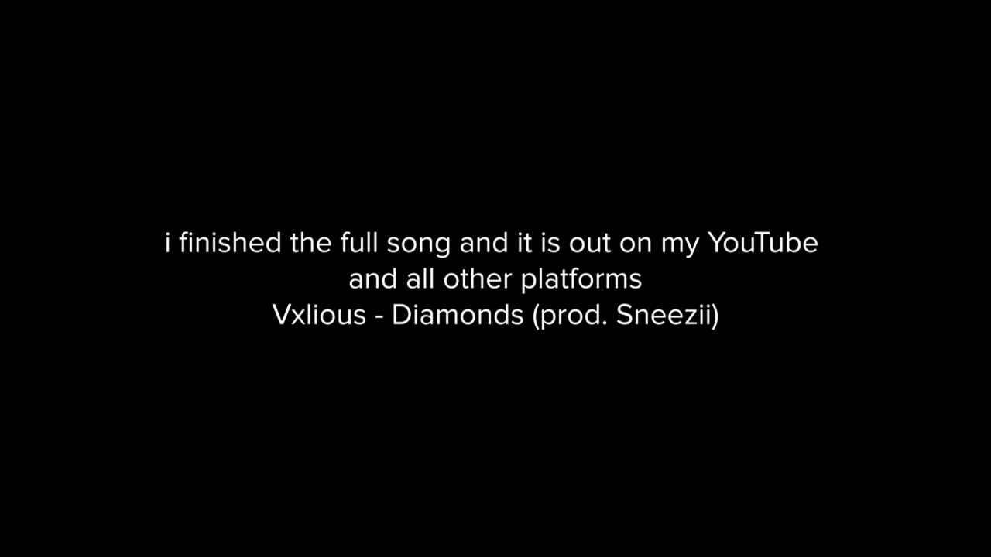